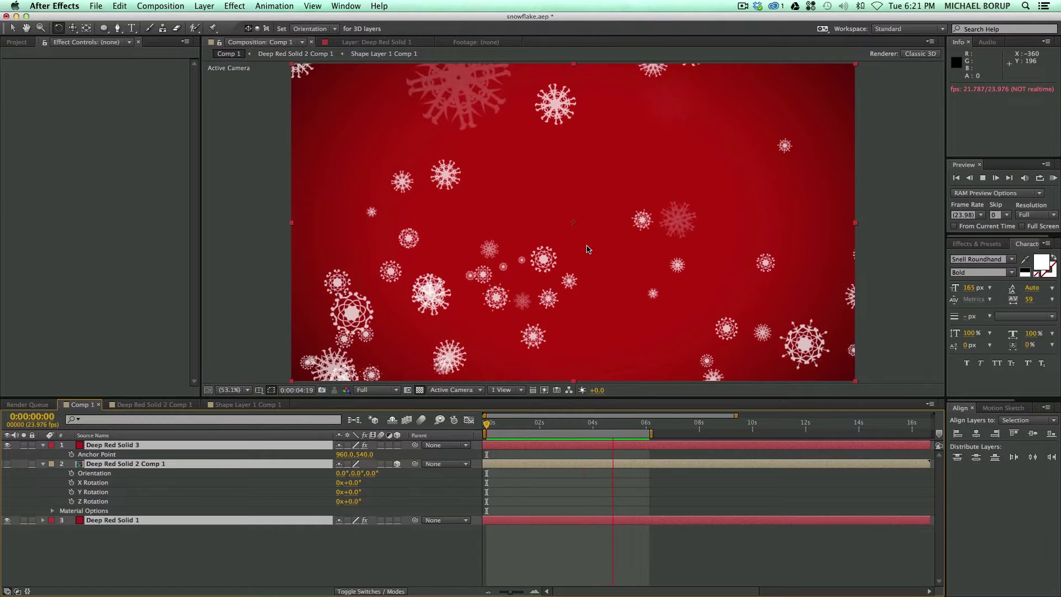
- Create Comp 2 at 1920×1080 with a 10-second duration
key("space")
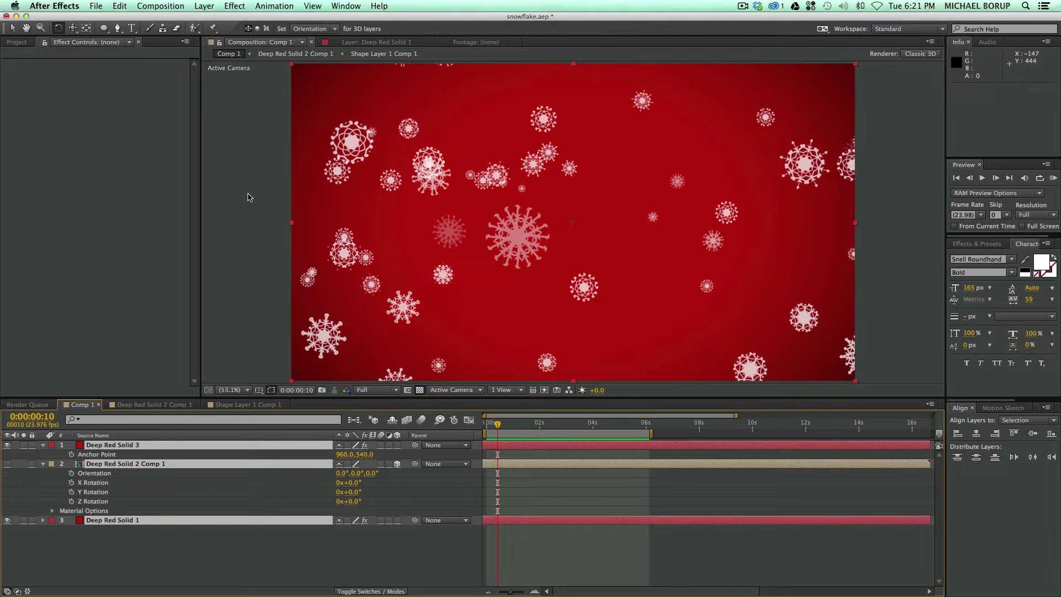
key("super+n")
double_click(251, 142)
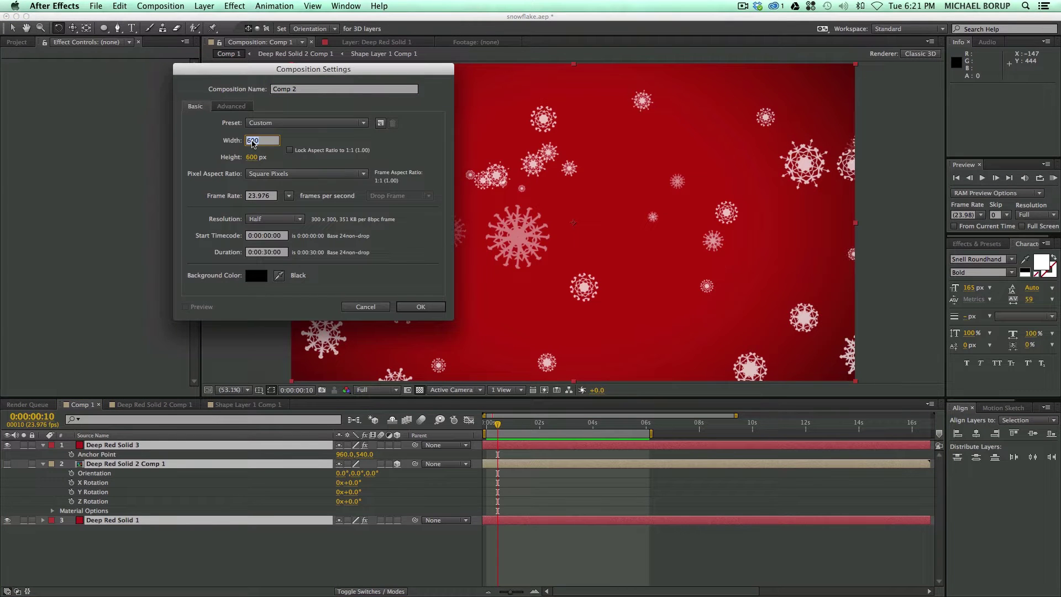
type("1920")
key("Tab")
type("180")
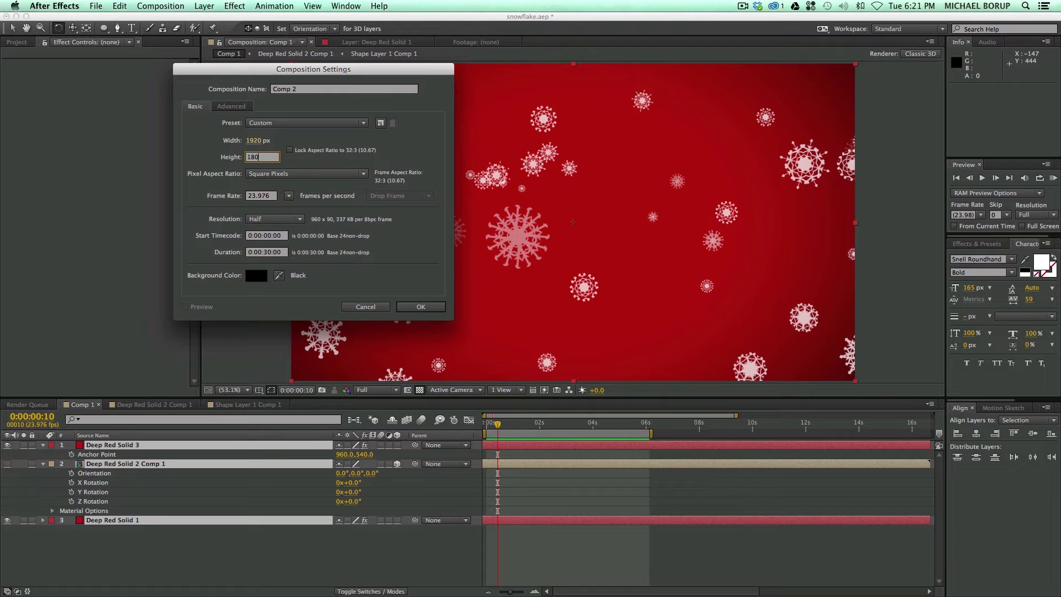
type("0")
left_click(268, 254)
type("1")
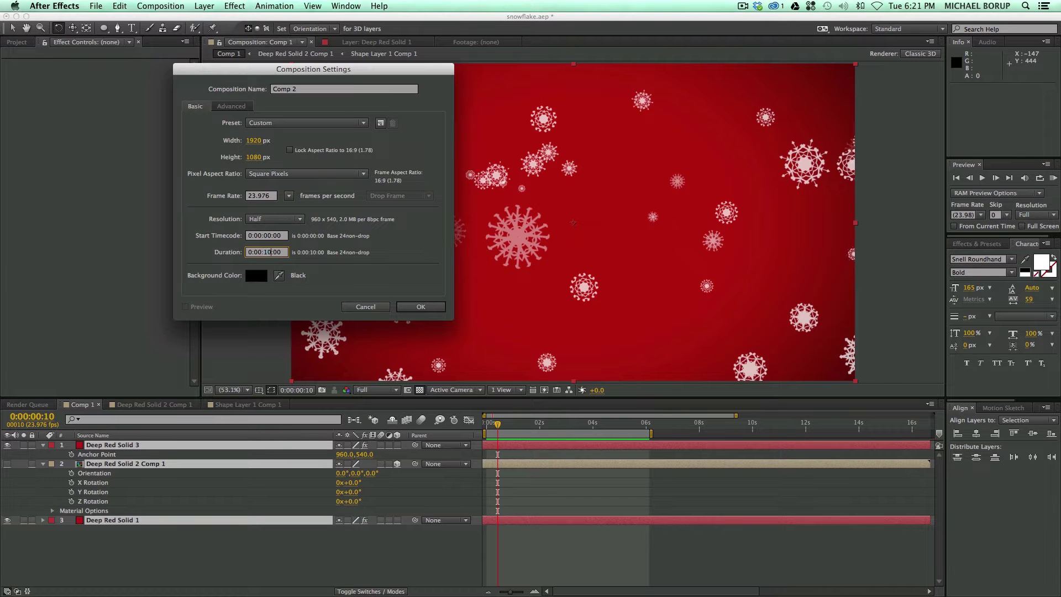
left_click(409, 305)
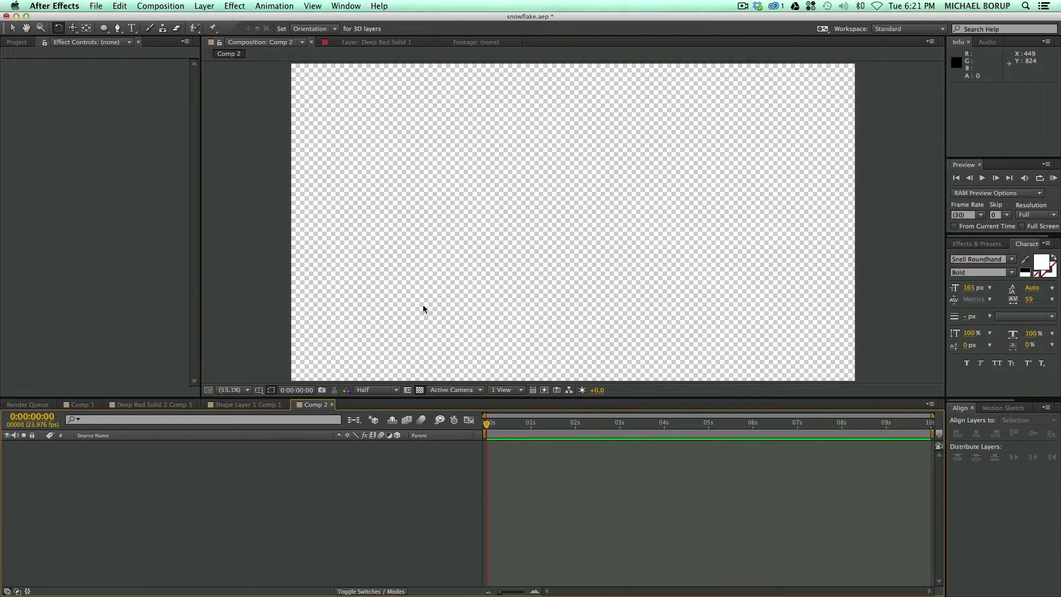
- Add a new deep red solid layer to Comp 2
left_click(203, 6)
mouse_move(210, 19)
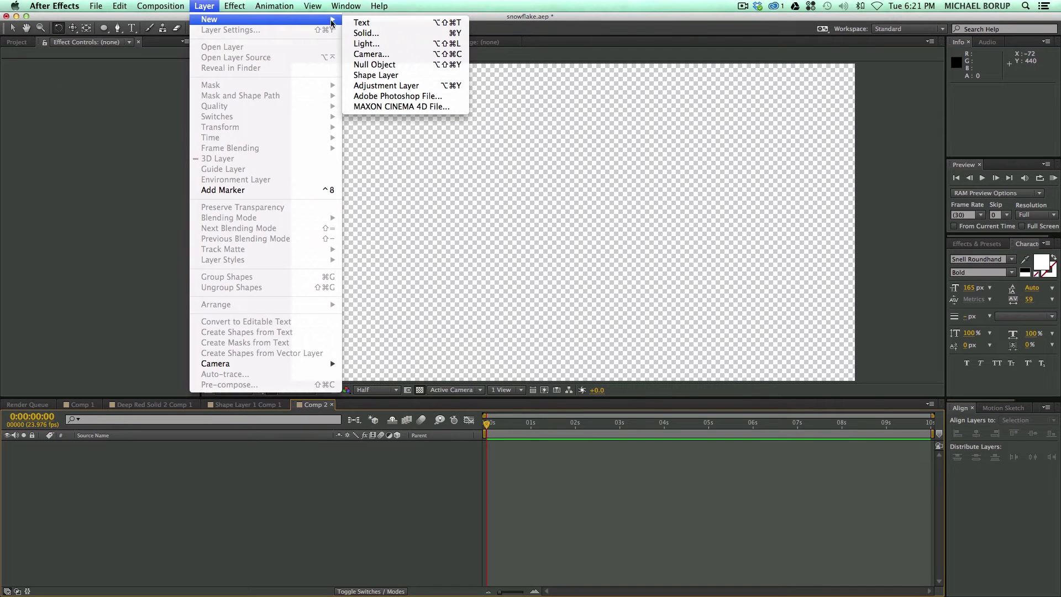
left_click(389, 33)
left_click(387, 308)
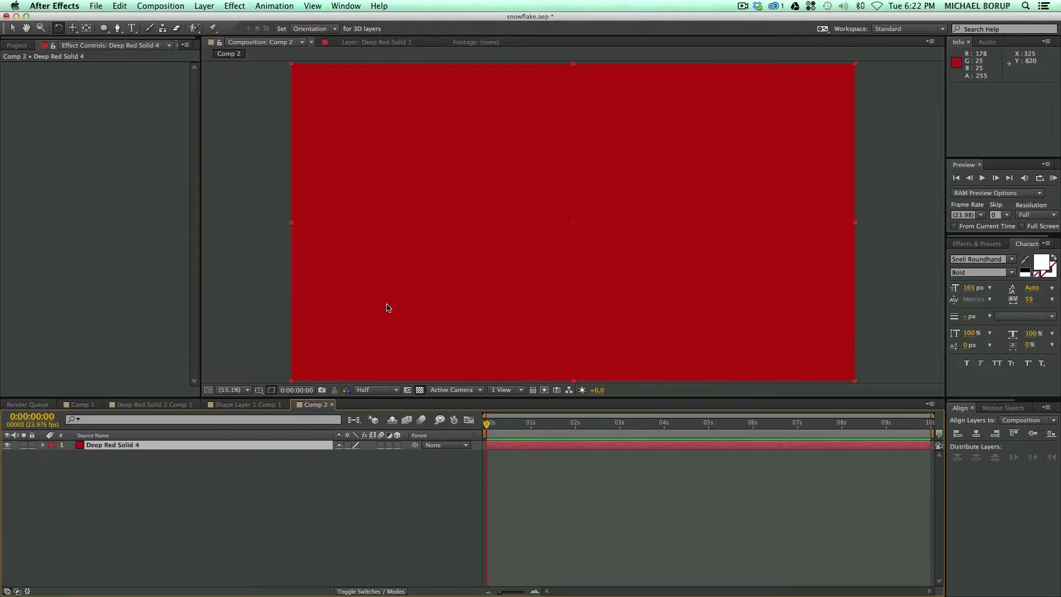
- Apply Mikey's Vignette to the red solid, collapse its ignore effects, and widen Feather to 522
left_click(969, 243)
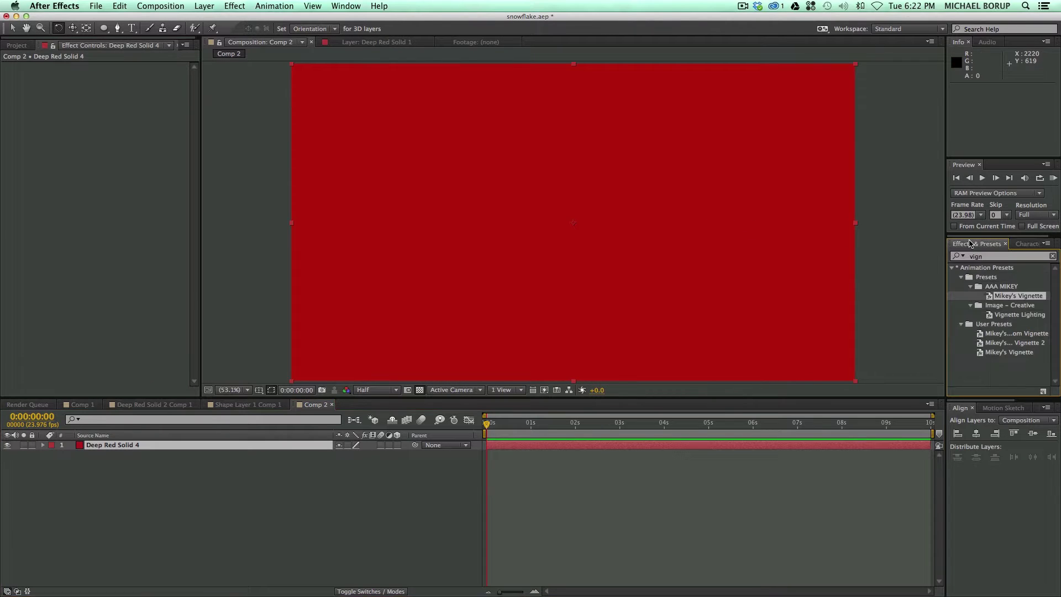
left_click_drag(992, 297, 508, 296)
left_click(883, 285)
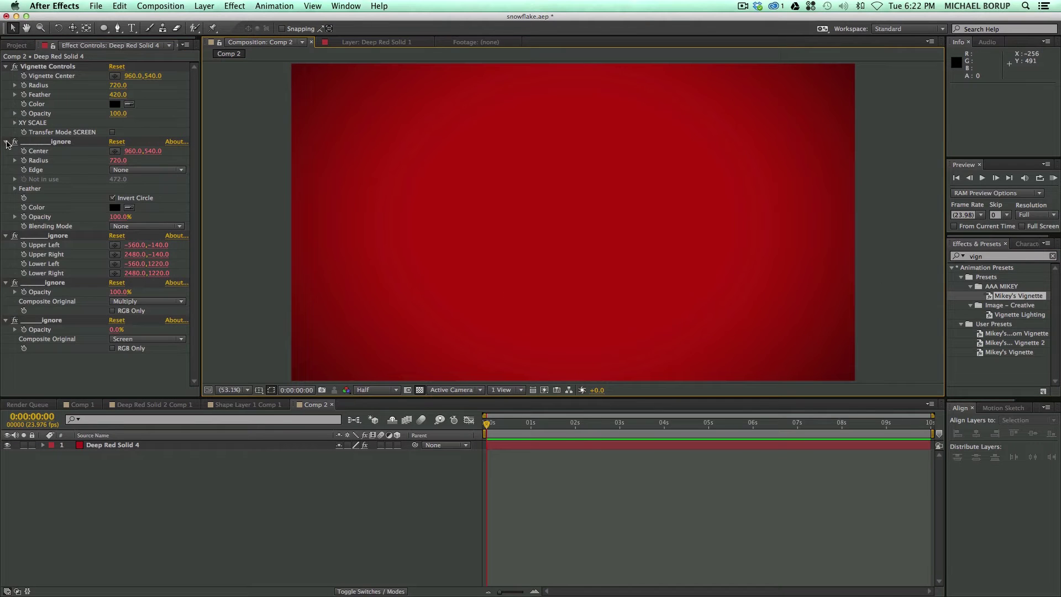
left_click(5, 142)
left_click(5, 151)
left_click(5, 161)
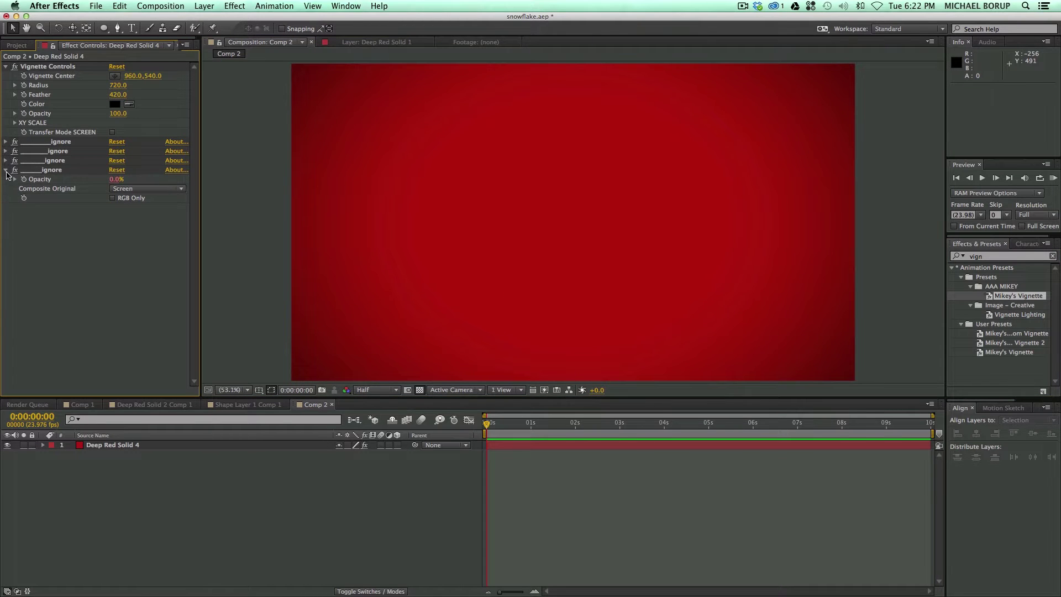
left_click(6, 170)
left_click(644, 512)
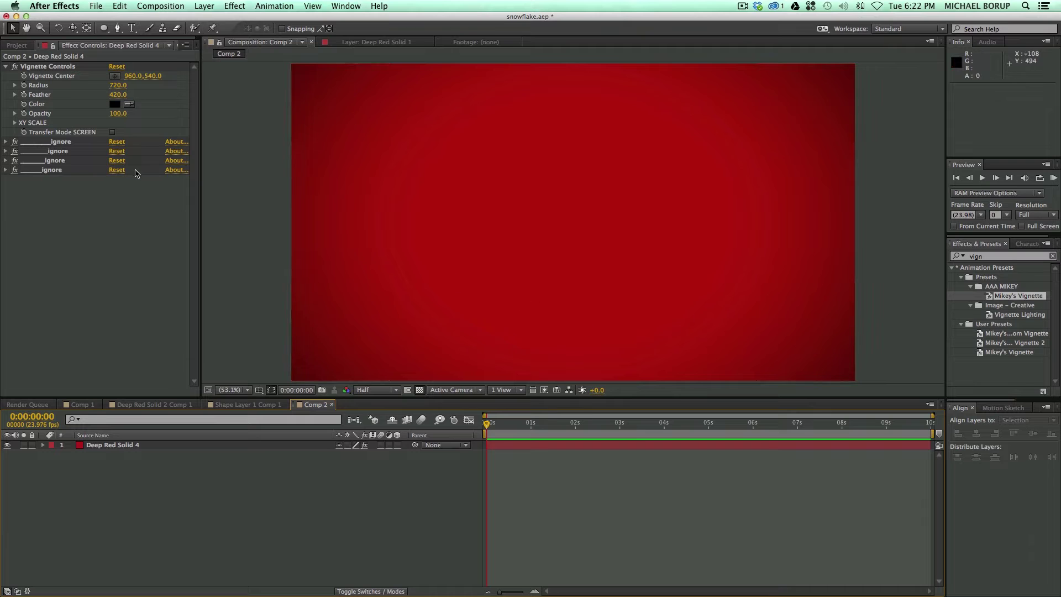
left_click_drag(118, 97, 176, 99)
left_click(251, 152)
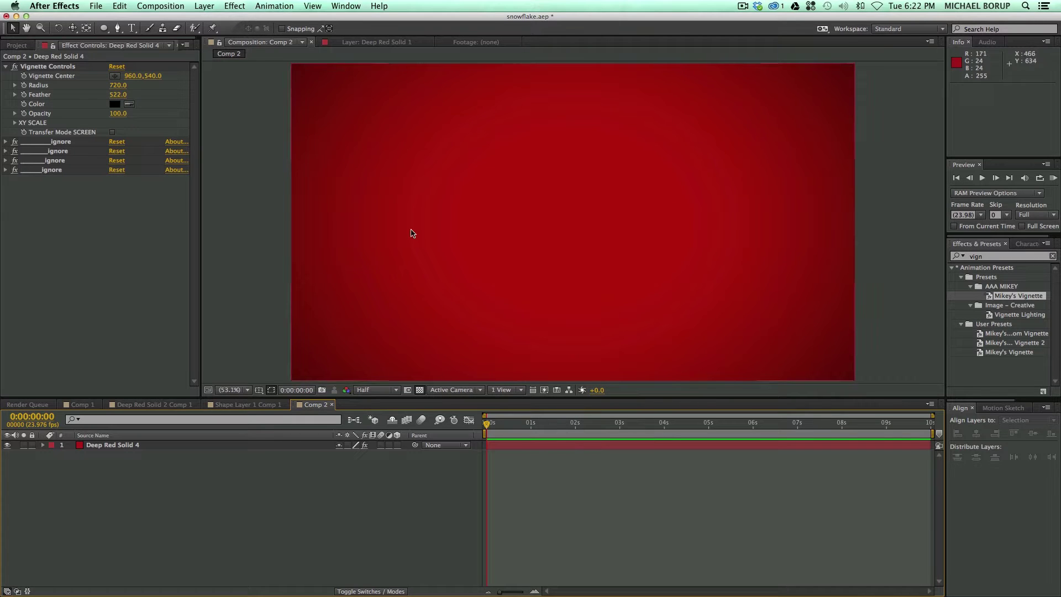
left_click(160, 6)
- Create a new 500×500 composition, Comp 3
left_click(161, 20)
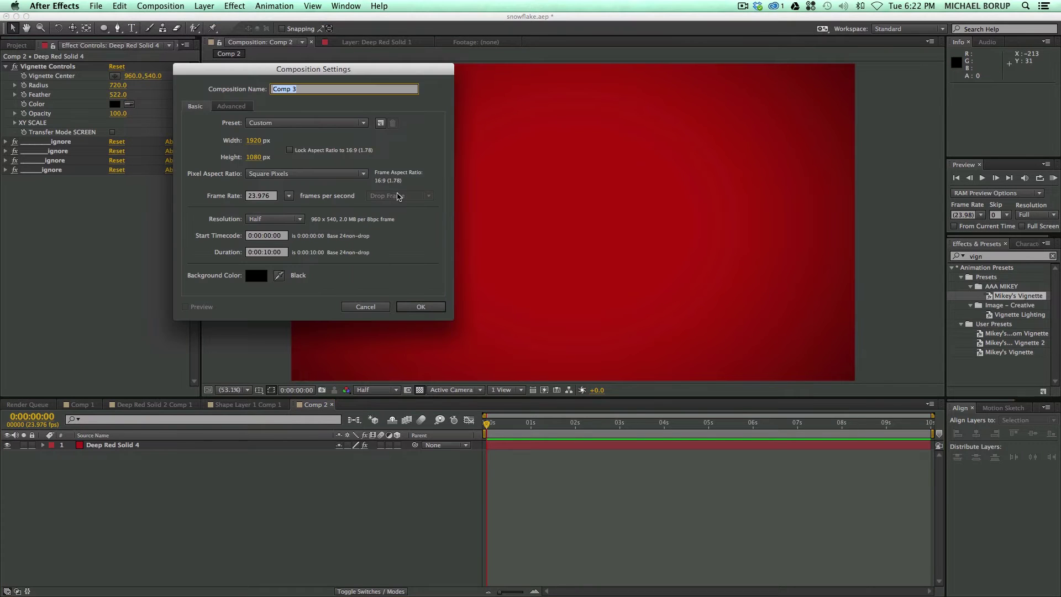
left_click(256, 141)
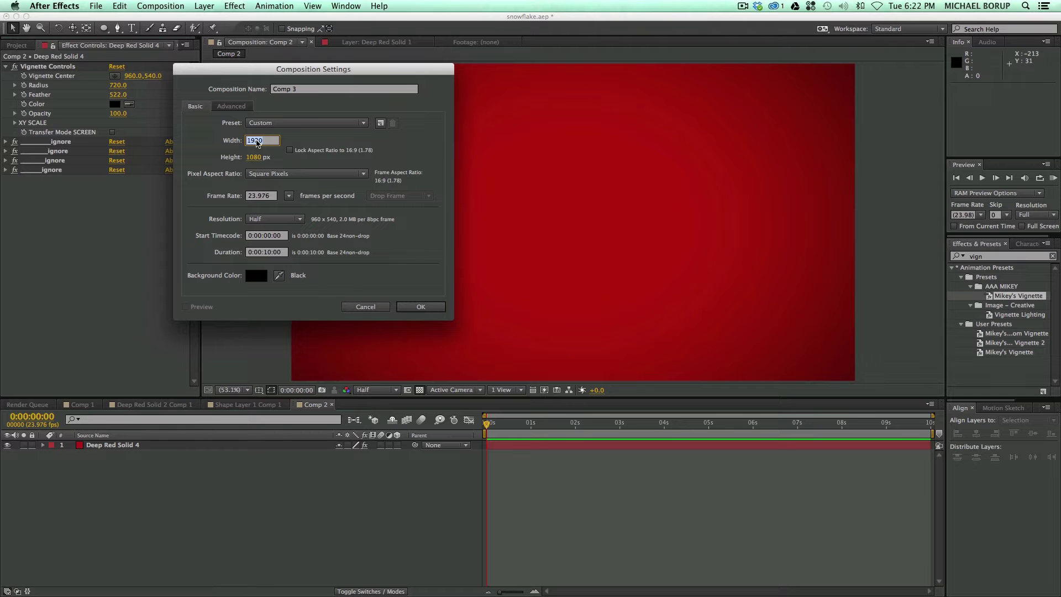
type("500")
key("Tab")
type("500")
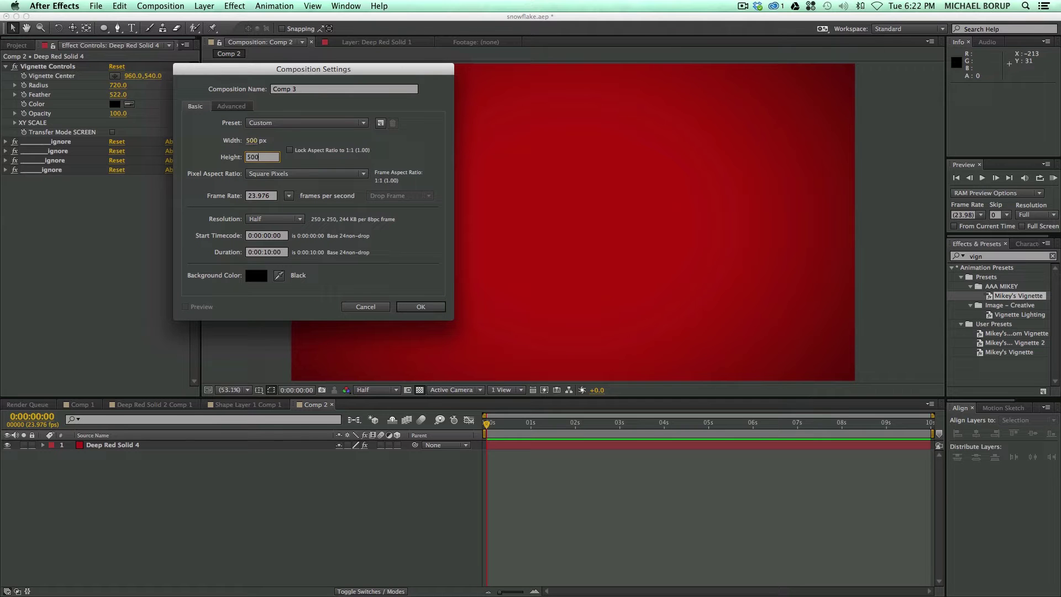
left_click(430, 307)
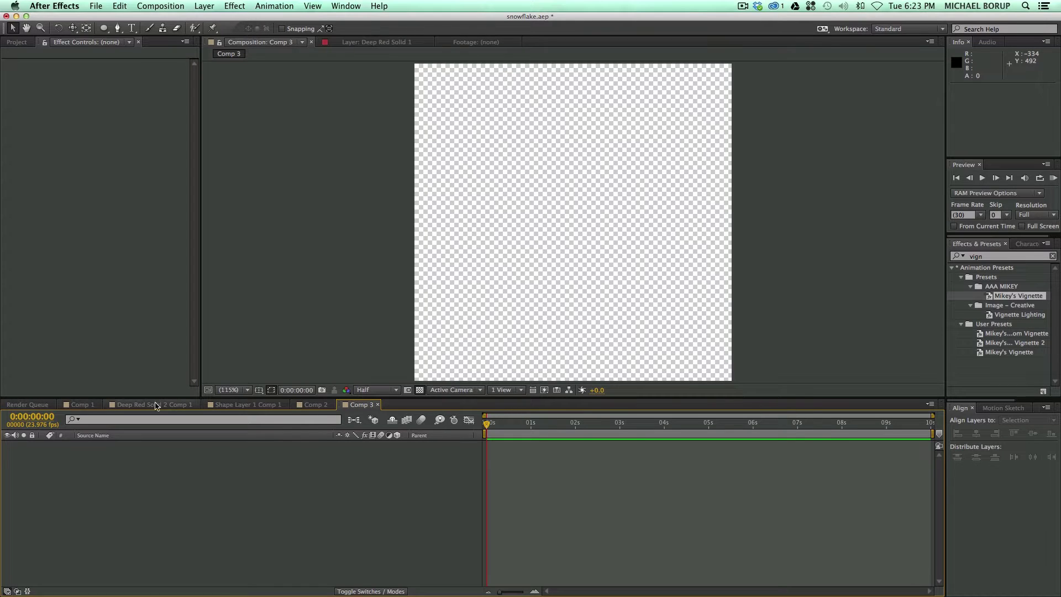
- Place Comp 3 as the top layer in Comp 2 and open it for editing
left_click(316, 406)
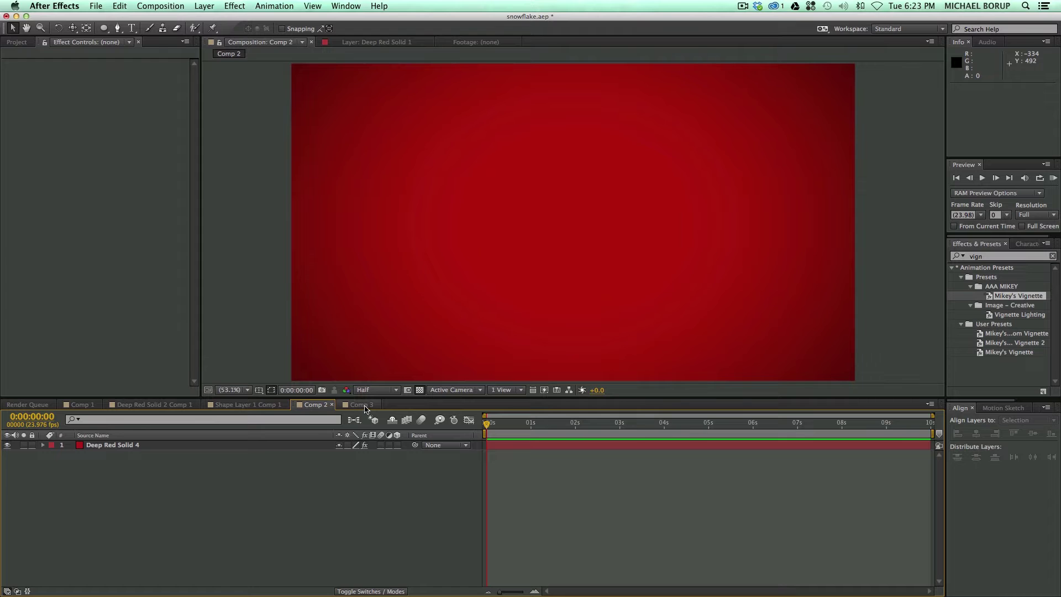
left_click(17, 42)
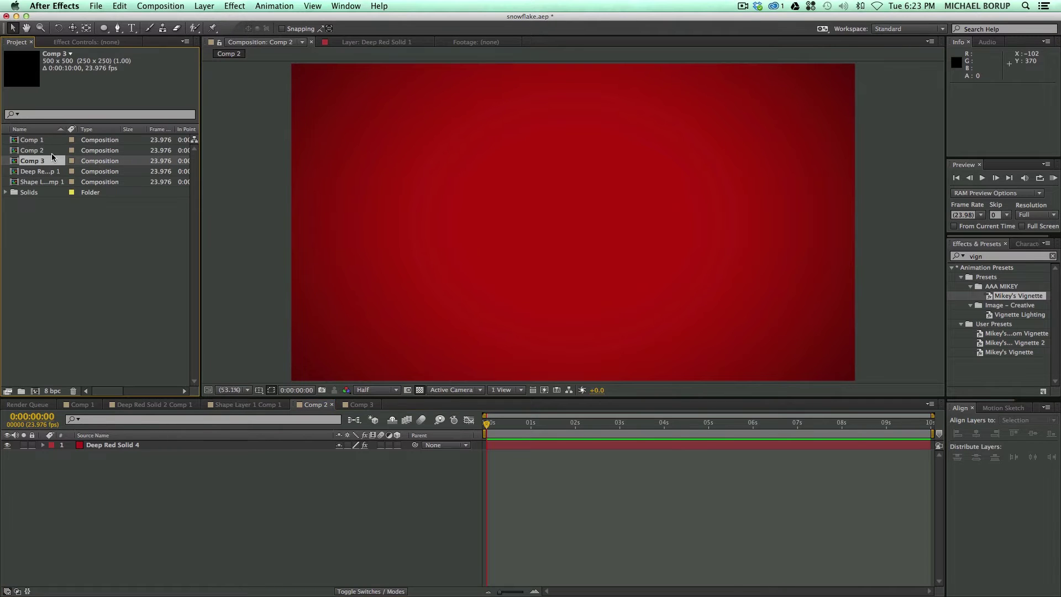
left_click_drag(12, 162, 573, 223)
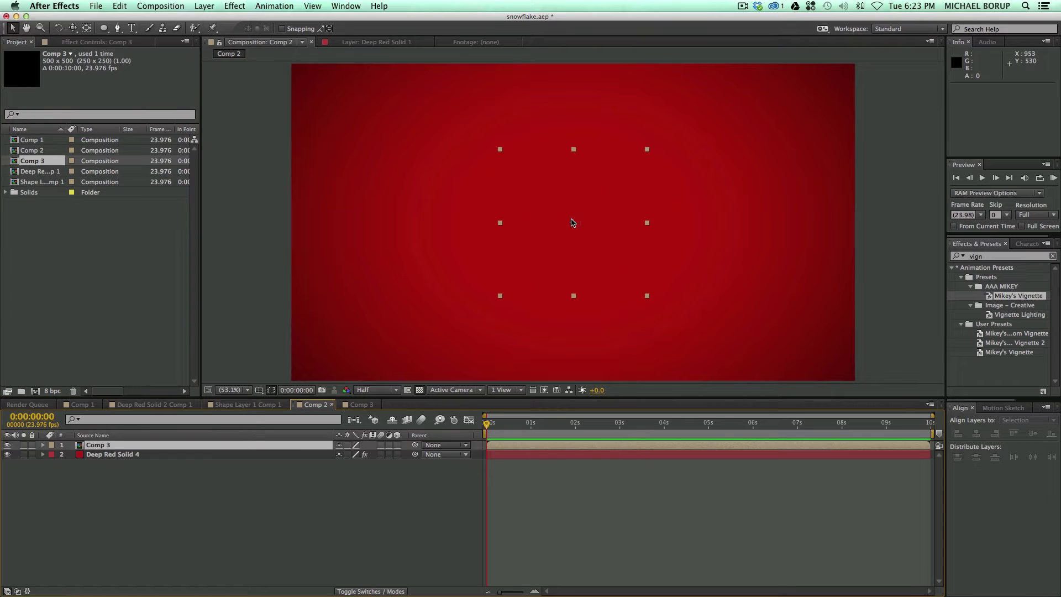
left_click(524, 445)
double_click(525, 445)
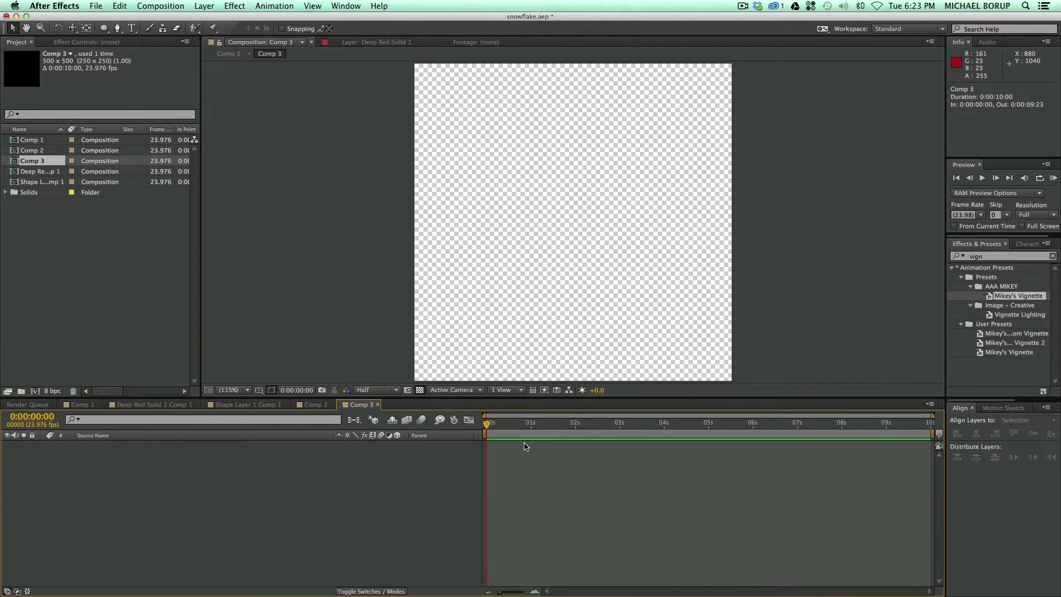
- With the Pen tool at 100% view, outline the arm's left side, spike and top
left_click(119, 26)
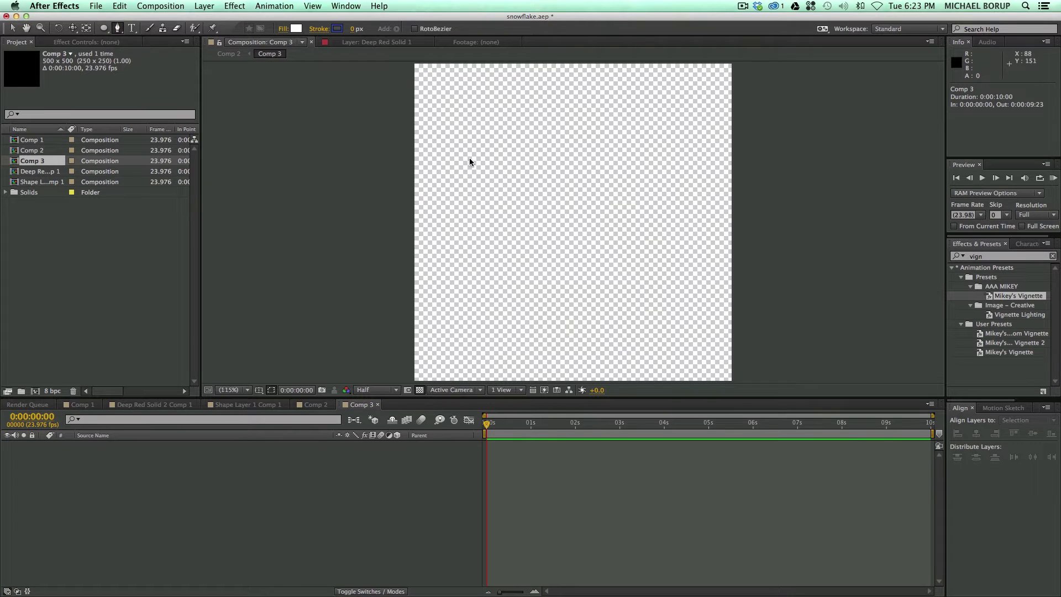
key("slash")
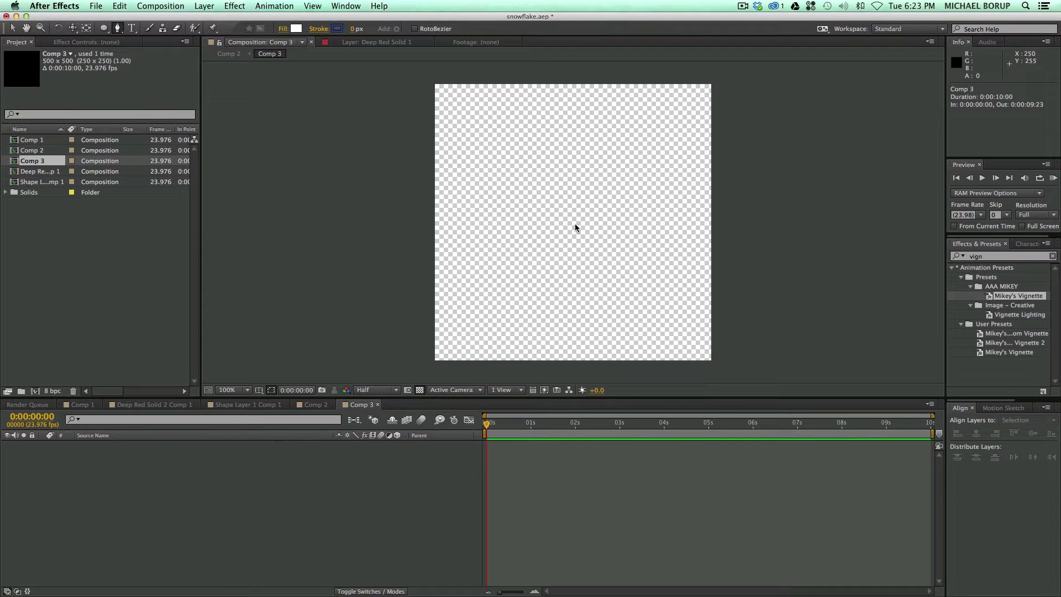
left_click(561, 241)
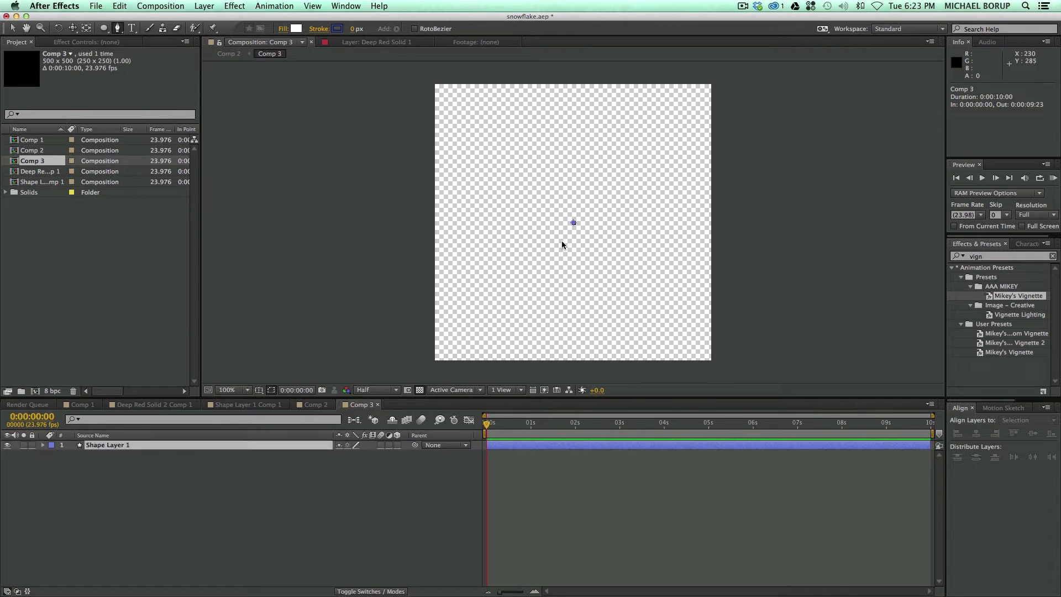
left_click(555, 227)
left_click(563, 224)
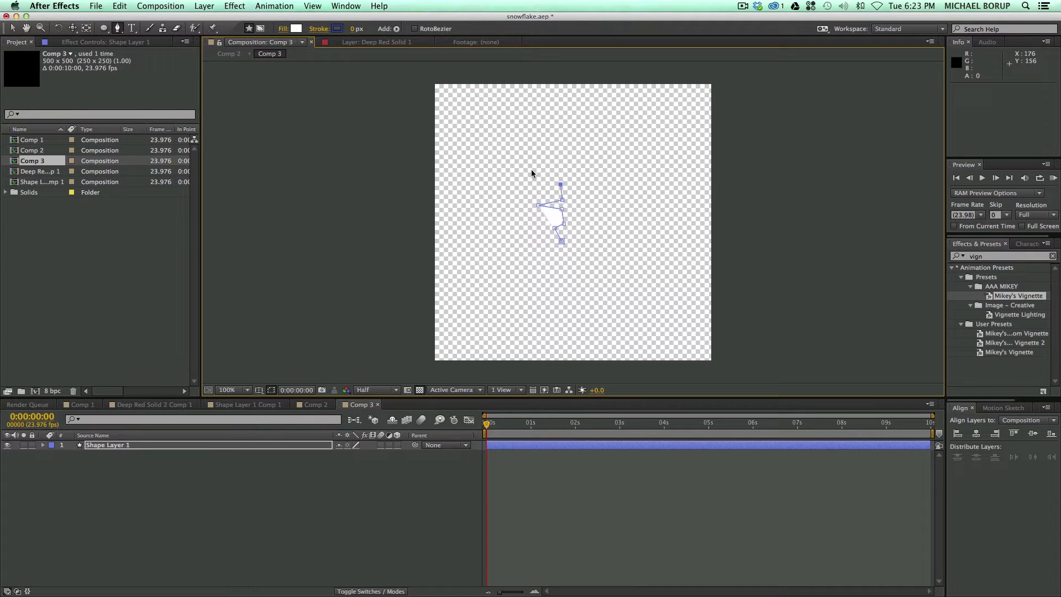
left_click(560, 173)
left_click_drag(561, 174, 560, 180)
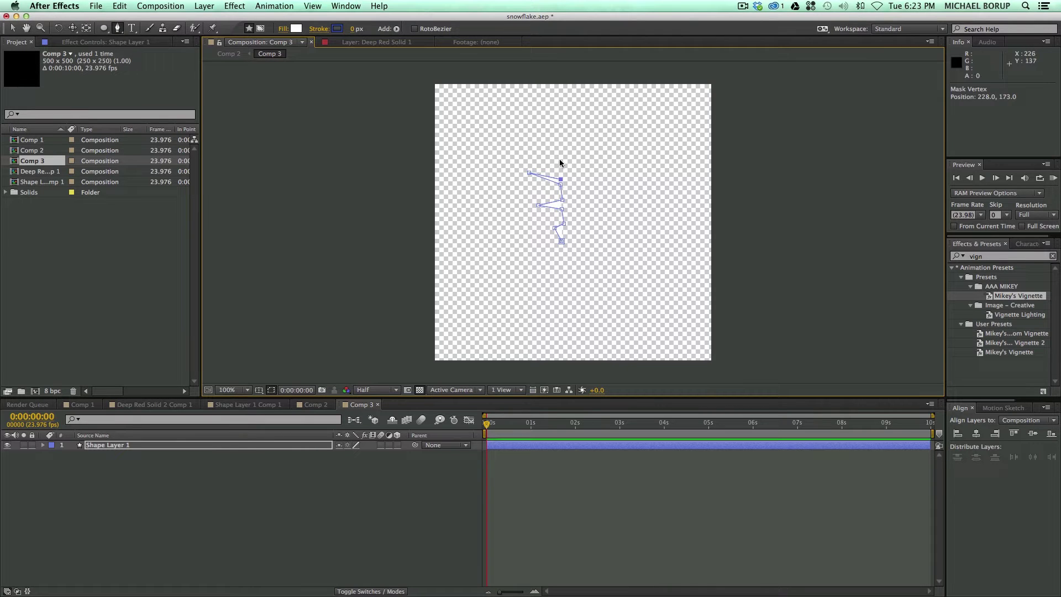
left_click(547, 149)
left_click(546, 135)
left_click(559, 128)
left_click(584, 132)
left_click(569, 144)
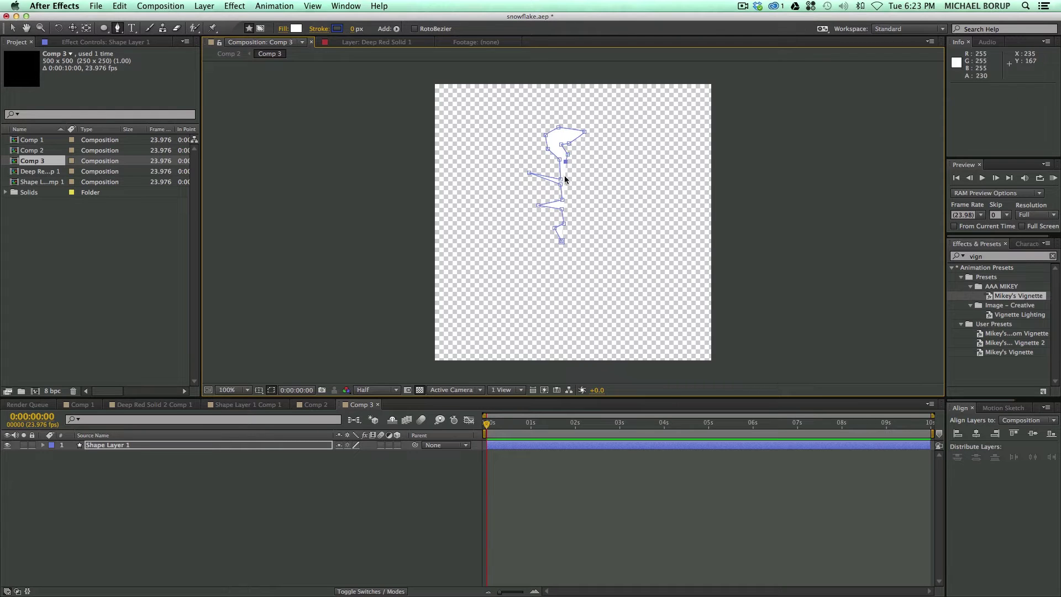
- Complete the arm's right side with a short and a long spike down to the bottom corner
scroll(565, 174, "up", 1)
left_click(573, 222)
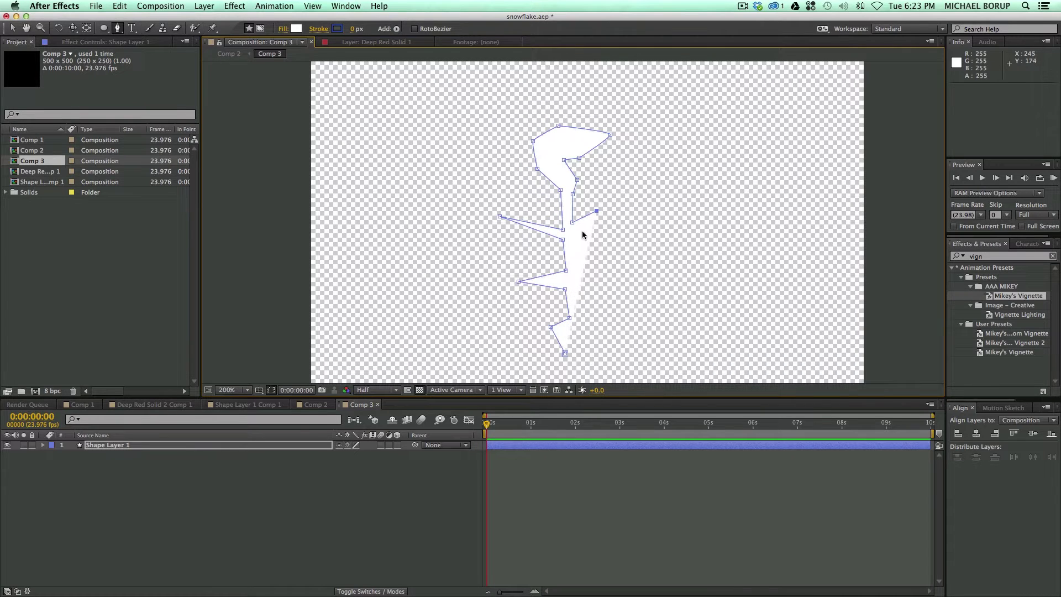
left_click(575, 238)
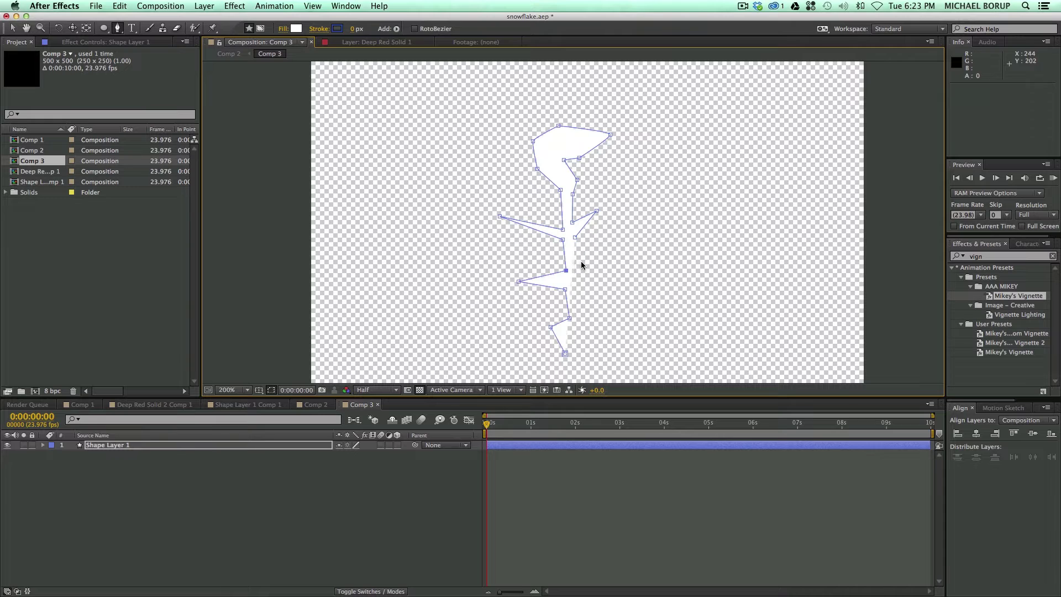
left_click(575, 262)
left_click(645, 233)
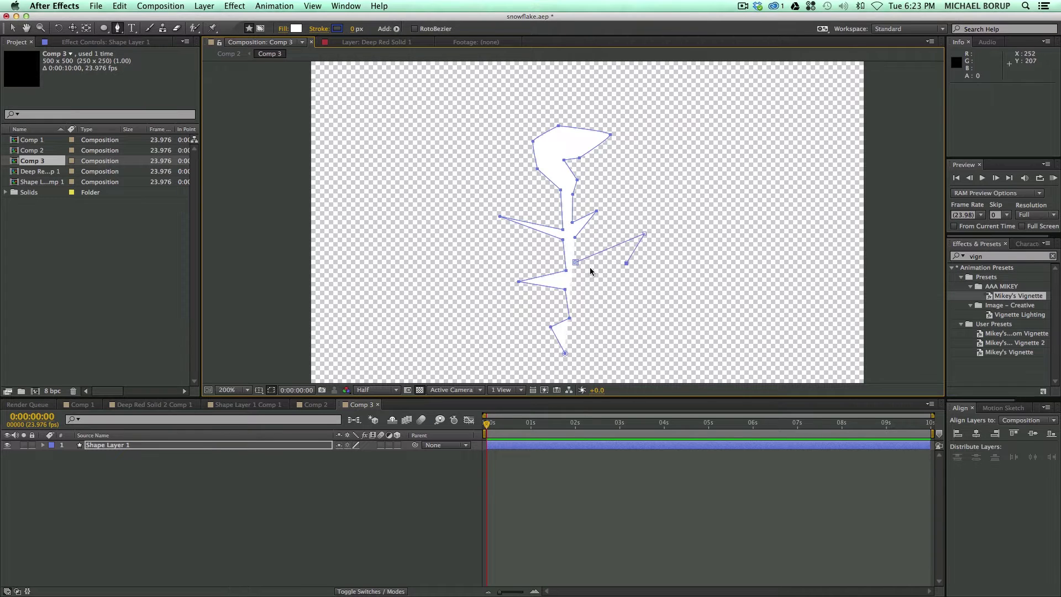
left_click(577, 274)
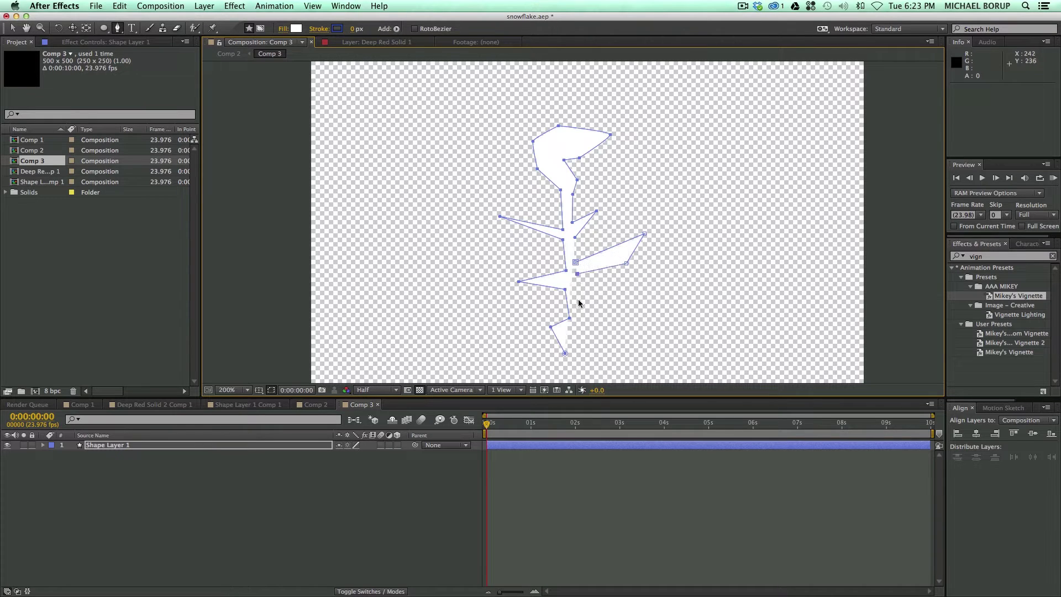
left_click(578, 305)
left_click(585, 324)
left_click(598, 345)
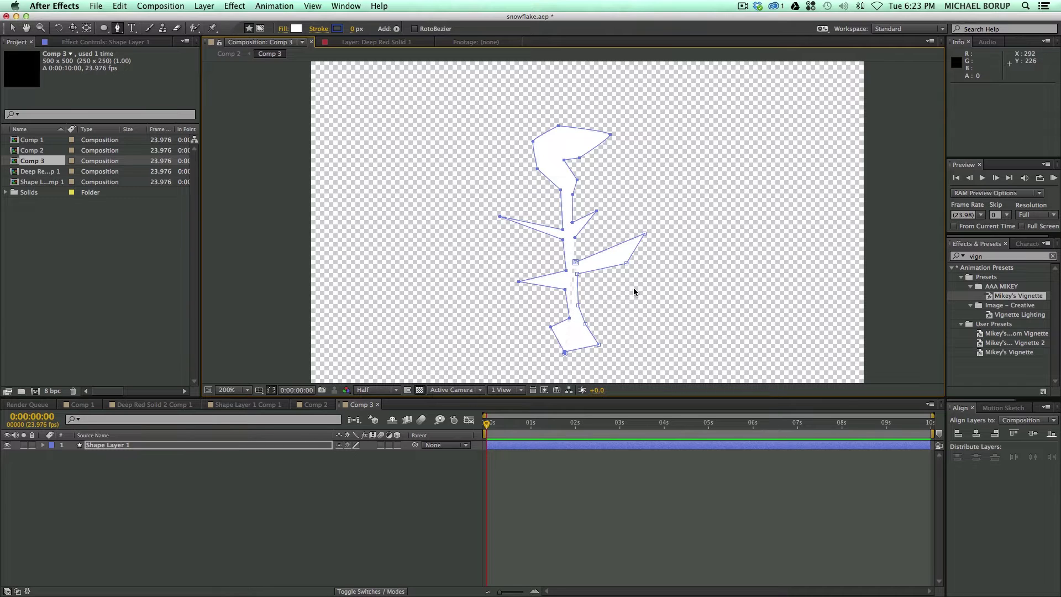
left_click_drag(578, 276, 571, 255)
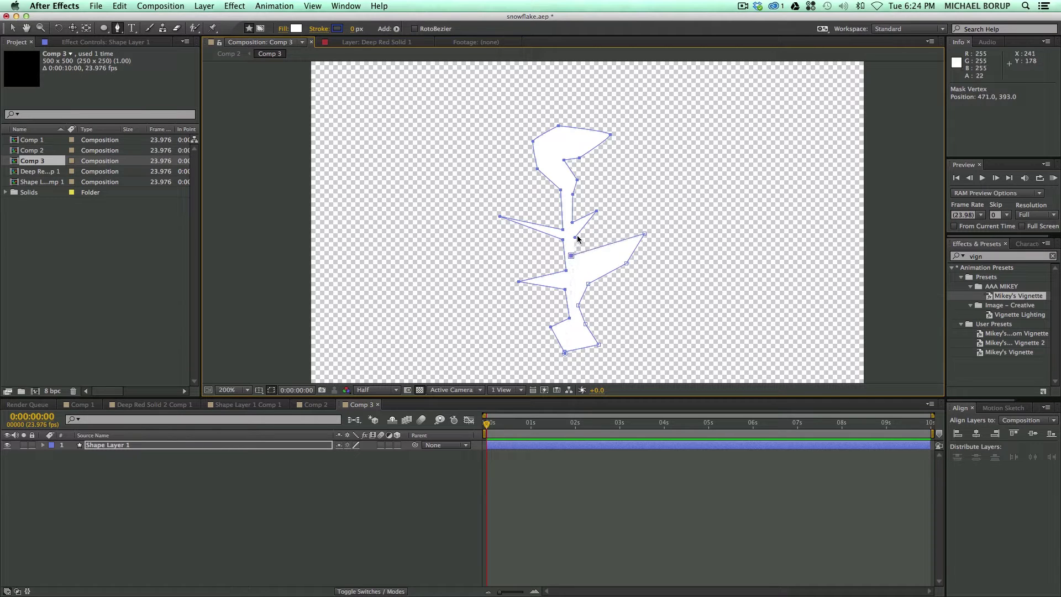
key("comma")
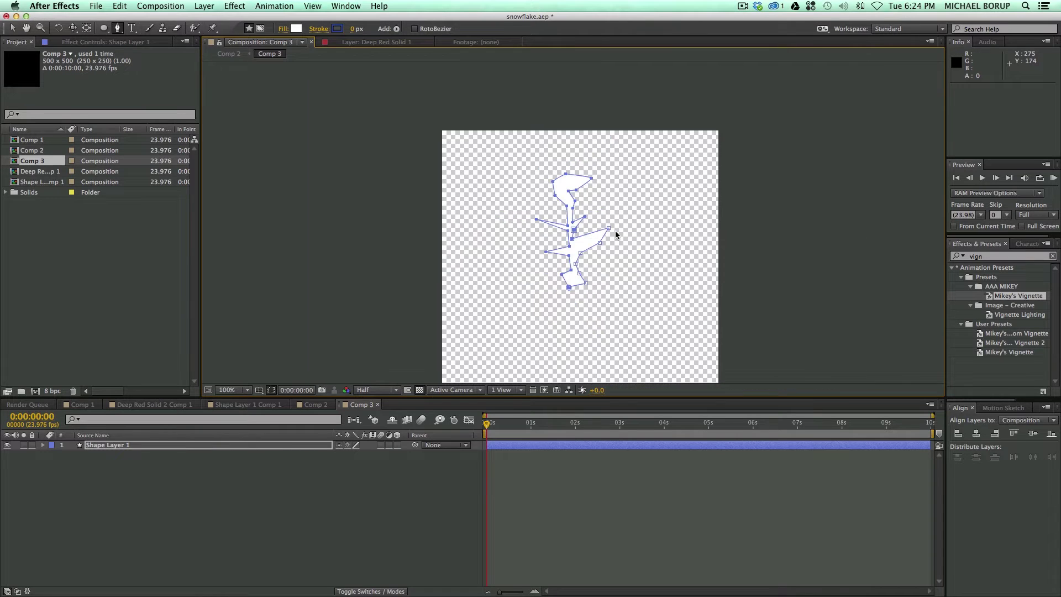
- Turn off the transparency grid and set the preview resolution to Full
left_click(13, 28)
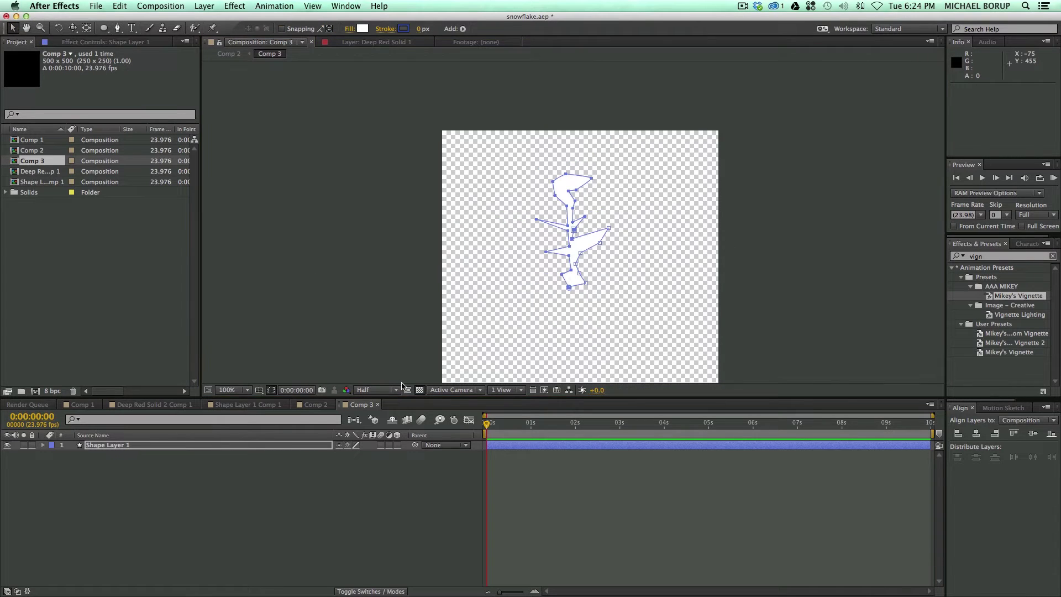
left_click(420, 390)
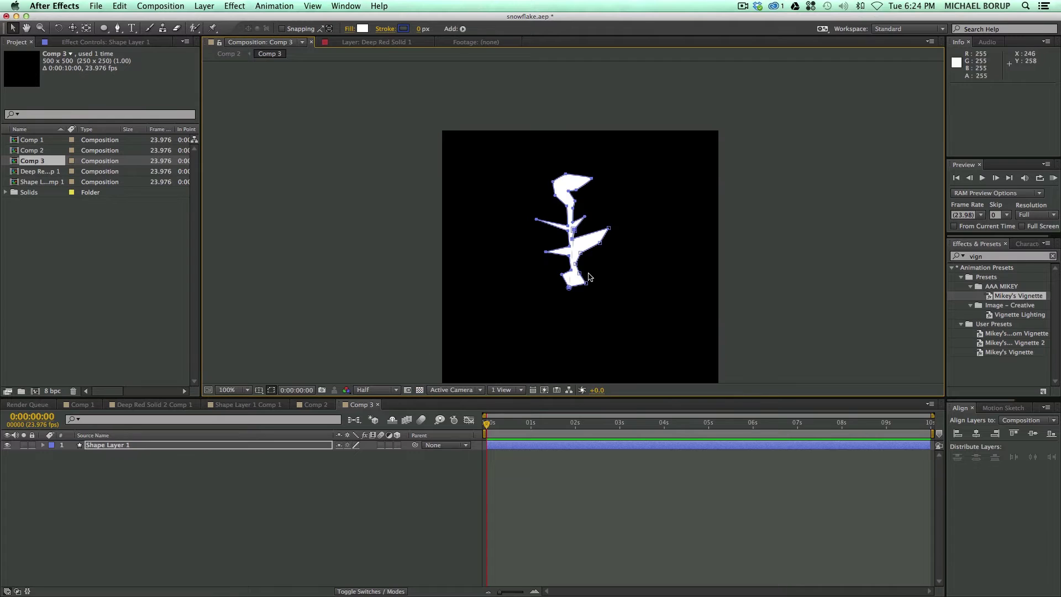
left_click(762, 288)
key("period")
key("period")
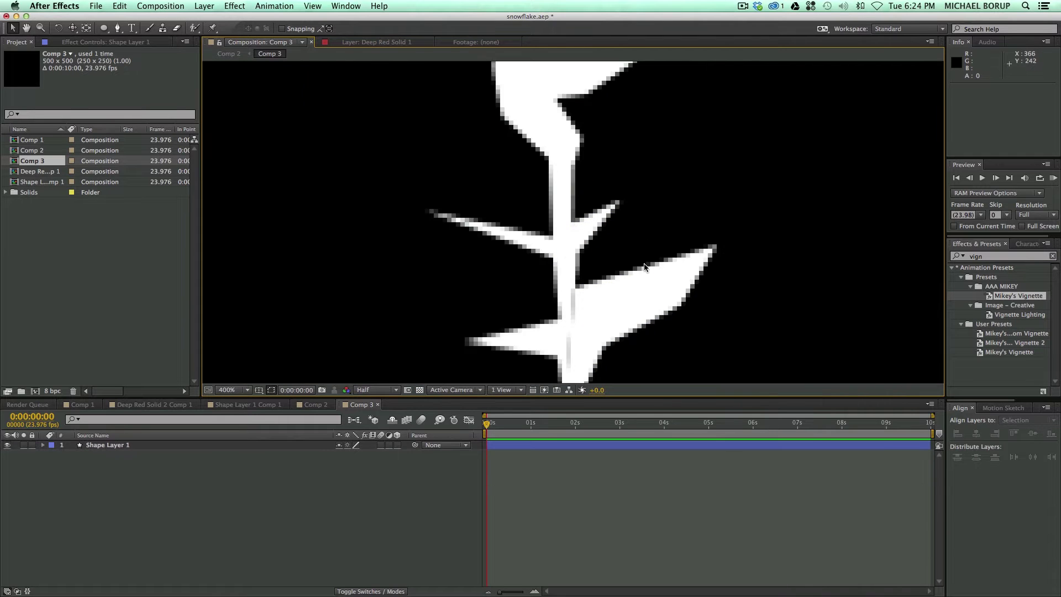
key("h")
key("comma")
key("comma")
key("v")
left_click(381, 390)
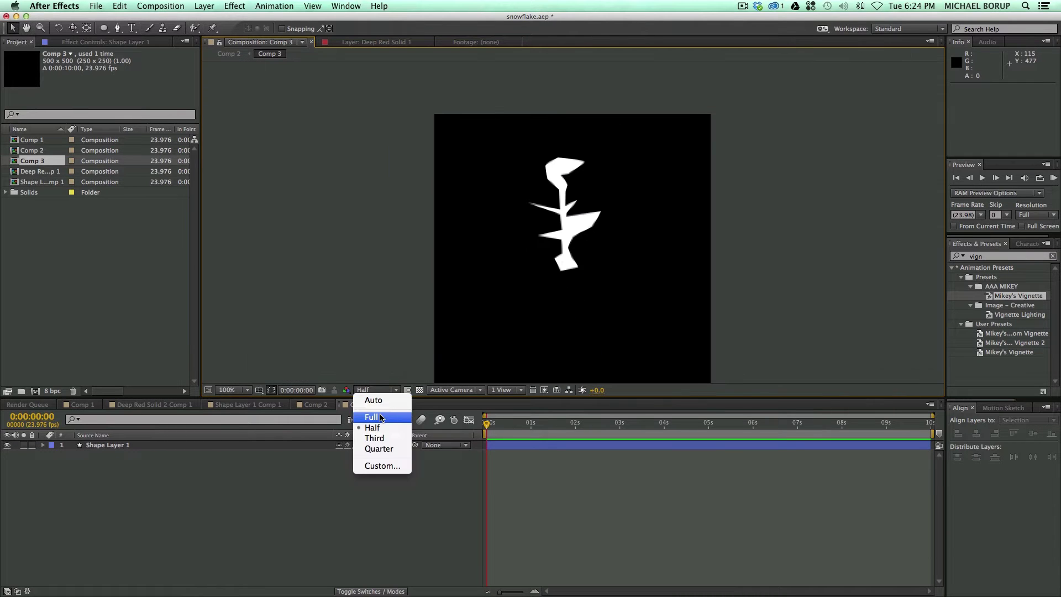
left_click(381, 414)
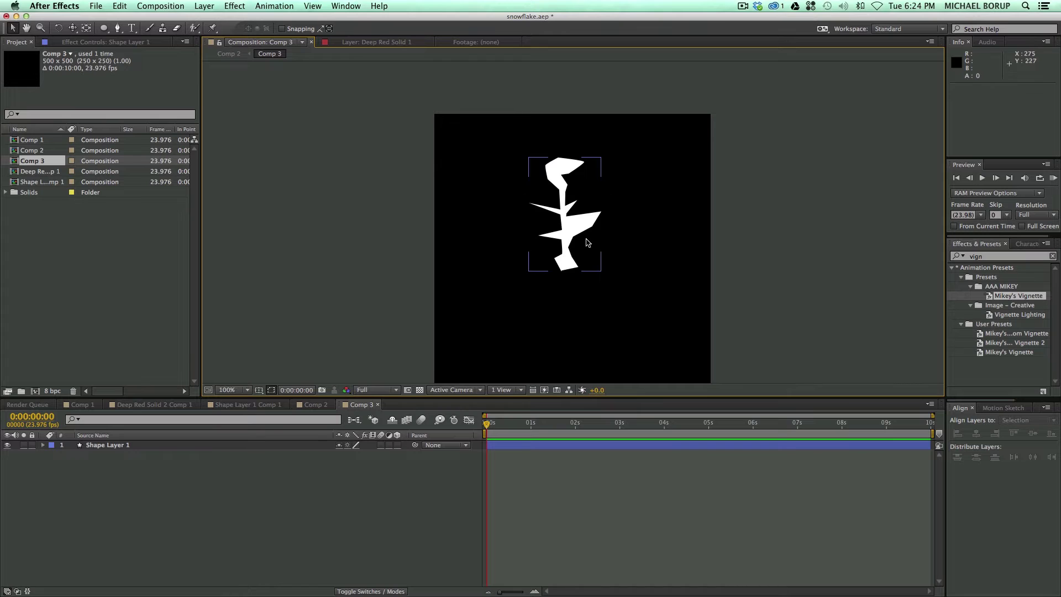
- Draw a circle over the snowflake arm with a white 9 px stroke
left_click(105, 28)
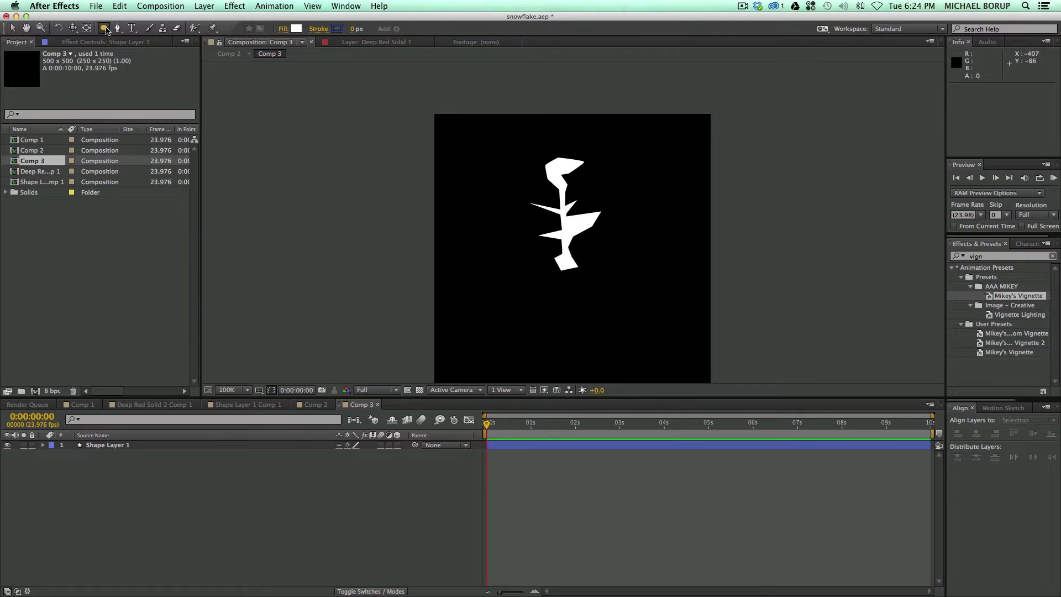
left_click(337, 29)
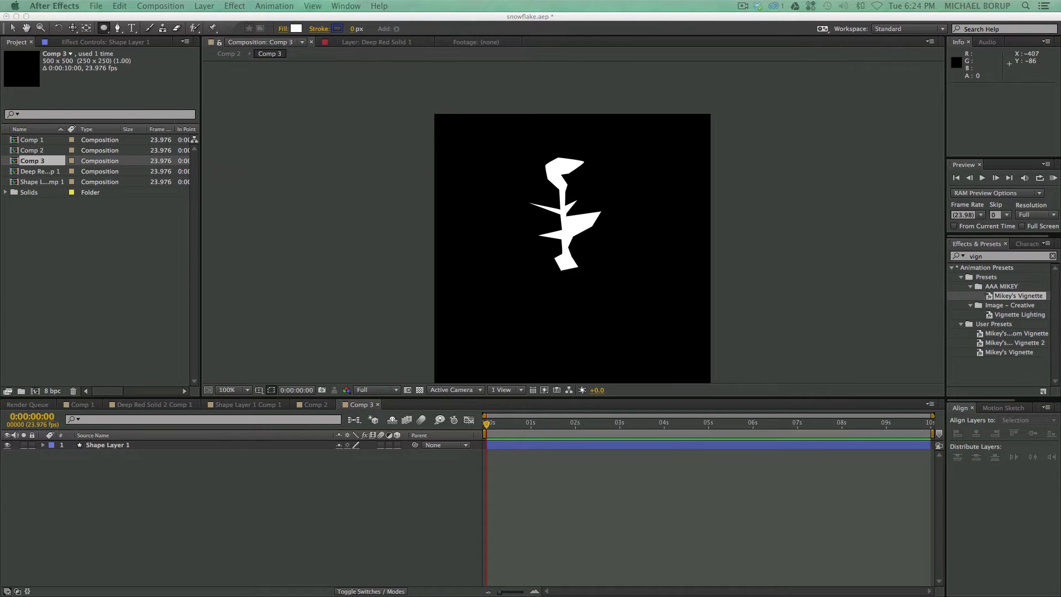
left_click_drag(193, 225, 151, 184)
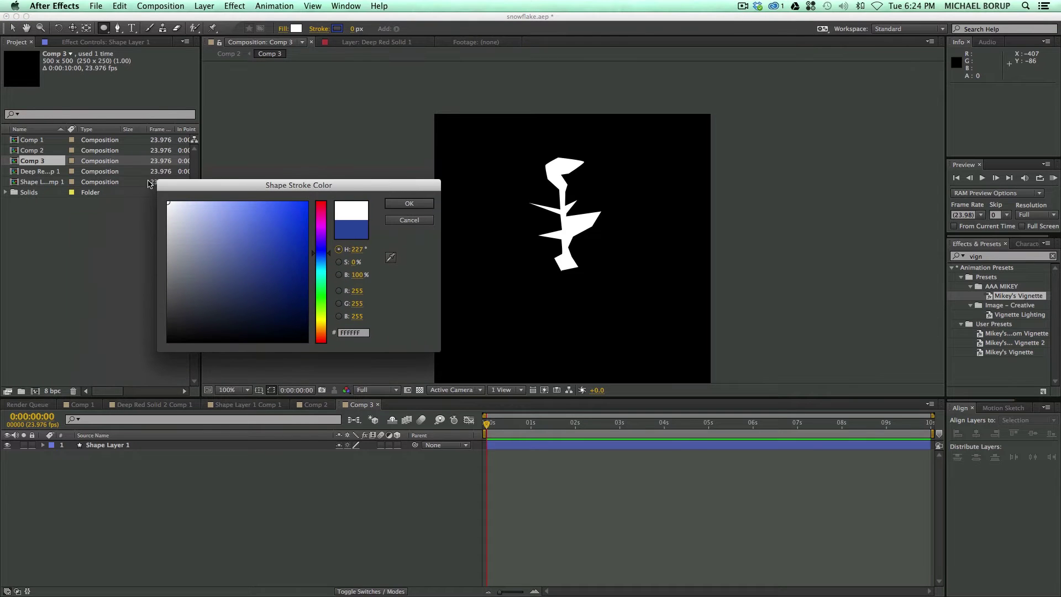
left_click(409, 204)
left_click_drag(353, 28, 363, 32)
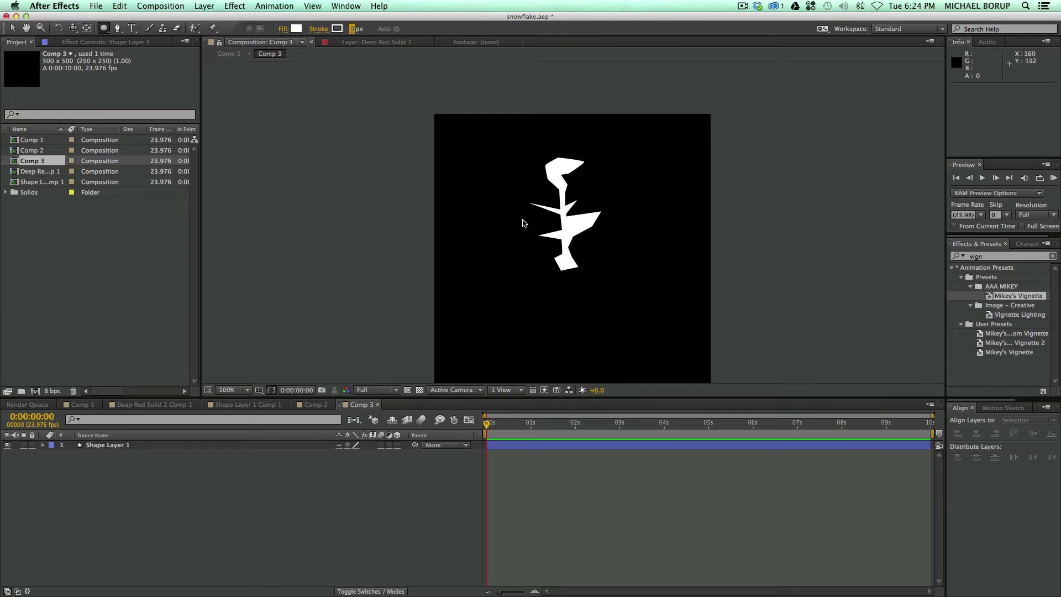
mouse_move(526, 220)
left_mouse_down()
mouse_move(593, 293)
mouse_move(613, 297)
left_mouse_up()
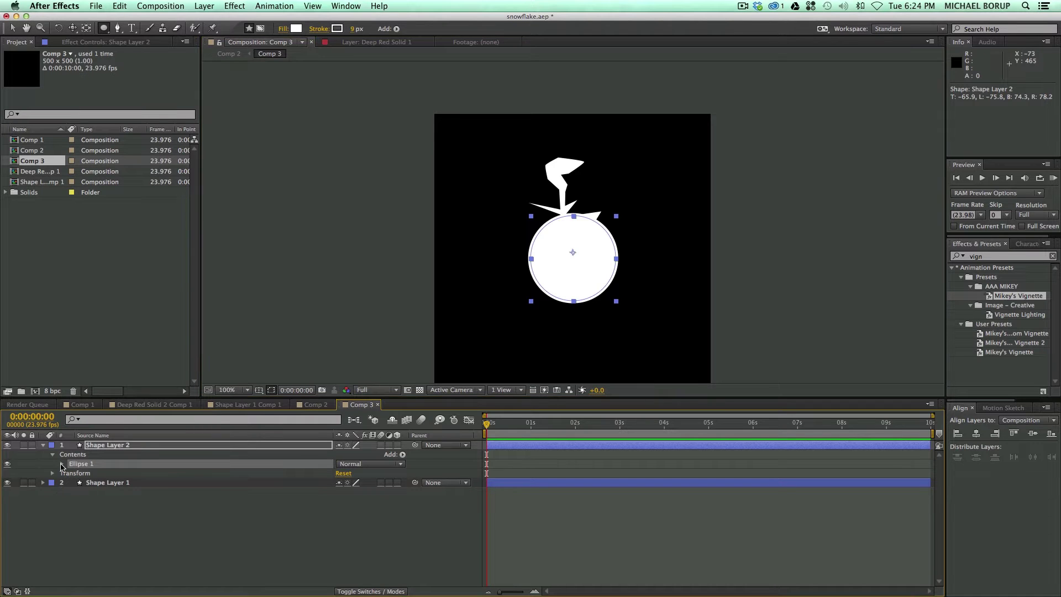
left_click(62, 464)
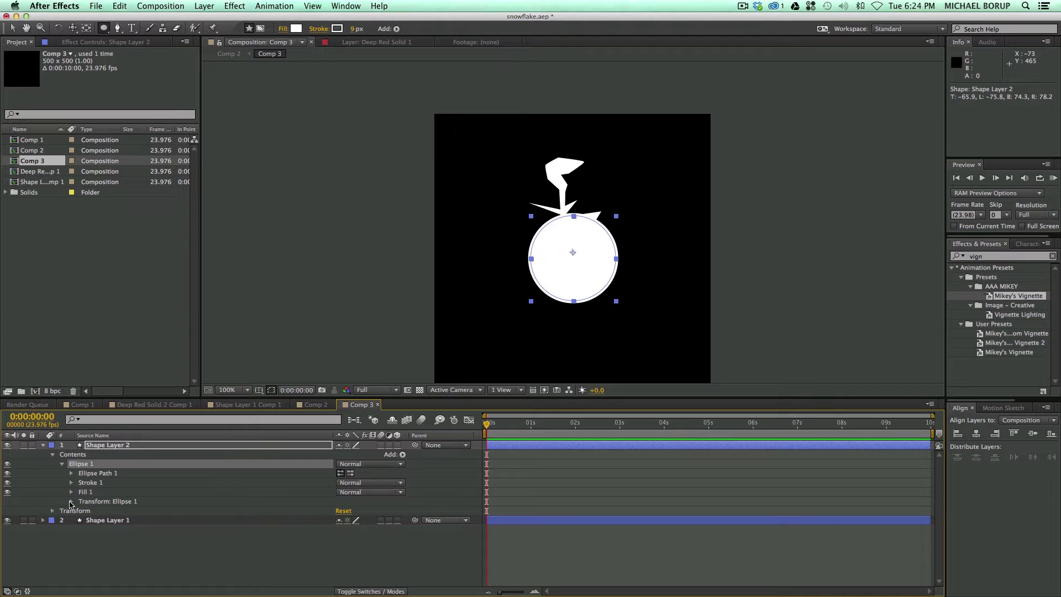
- Set Ellipse 1's Position to 0, 0 to centre the ring, then collapse the layer
left_click(70, 501)
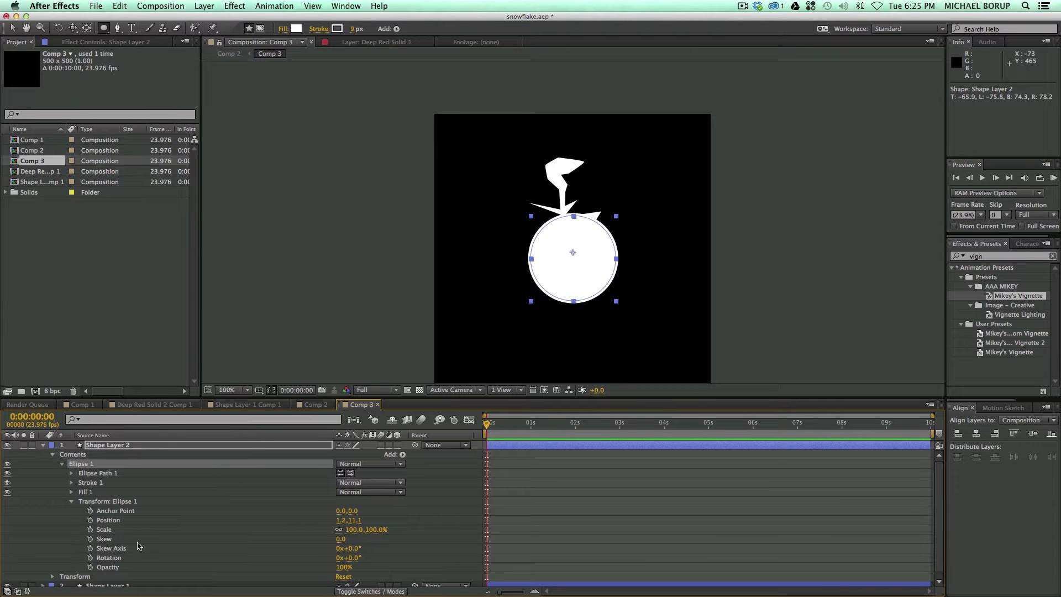
left_click(341, 521)
type("0")
key("Tab")
type("0")
key("Return")
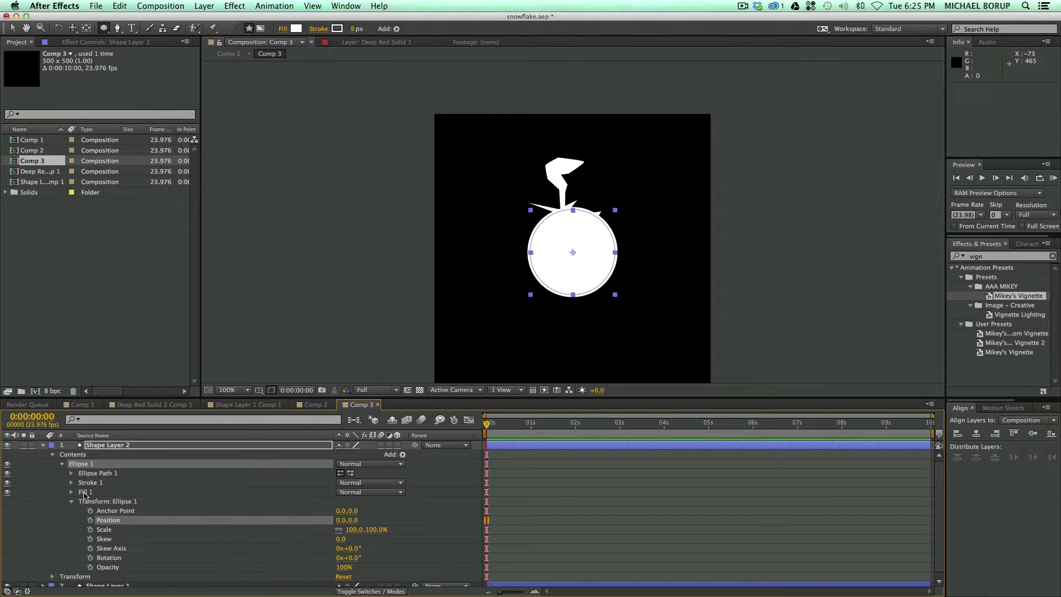
key("F2")
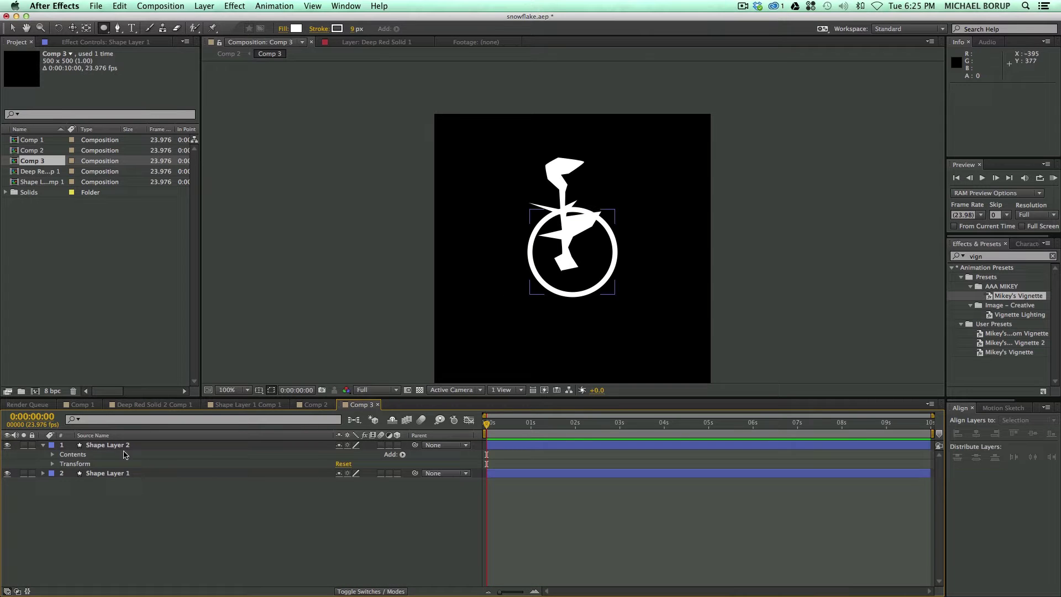
left_click(126, 473)
- Scale the snowflake arm to 112% and move it up and to the right
key("s")
left_click_drag(352, 487, 360, 485)
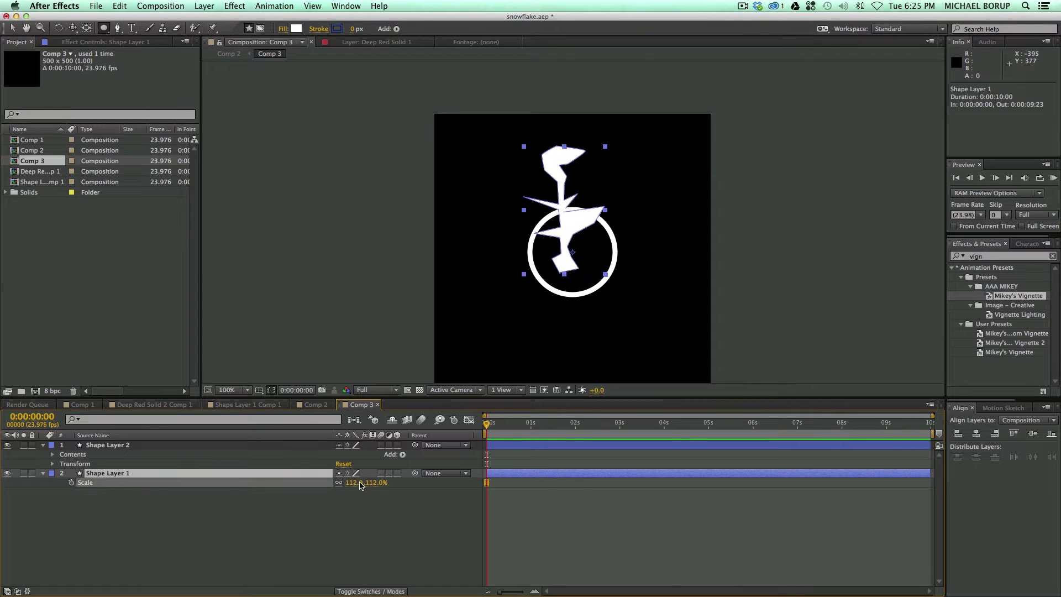
key("v")
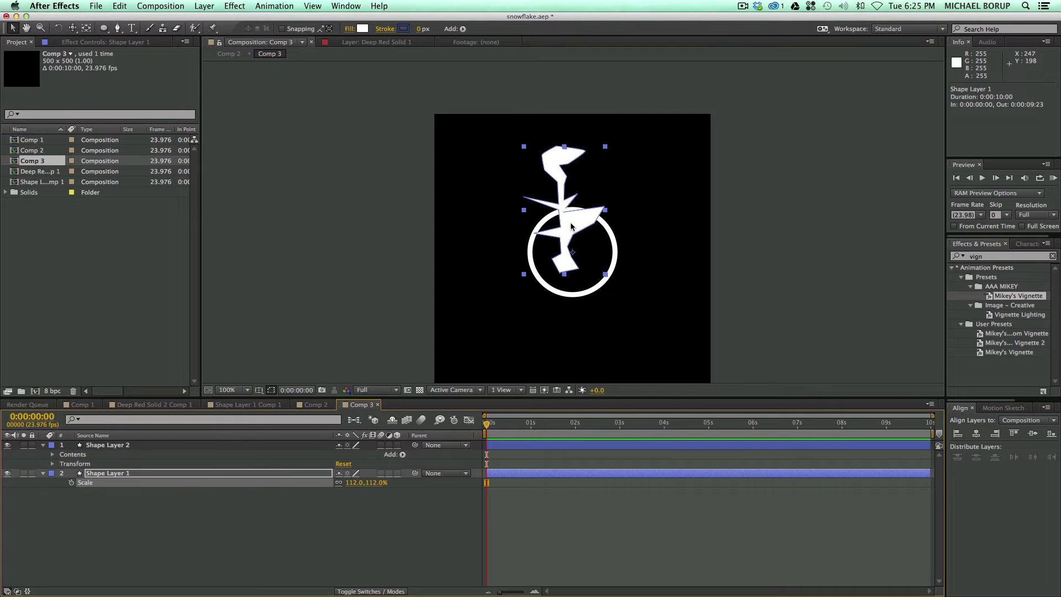
left_click_drag(571, 225, 583, 221)
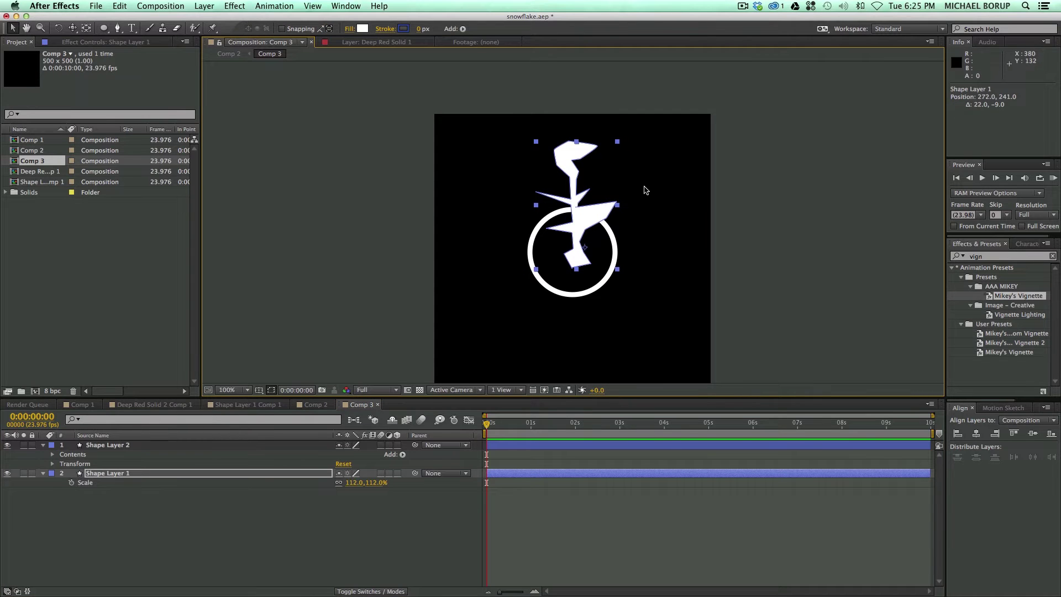
left_click(797, 239)
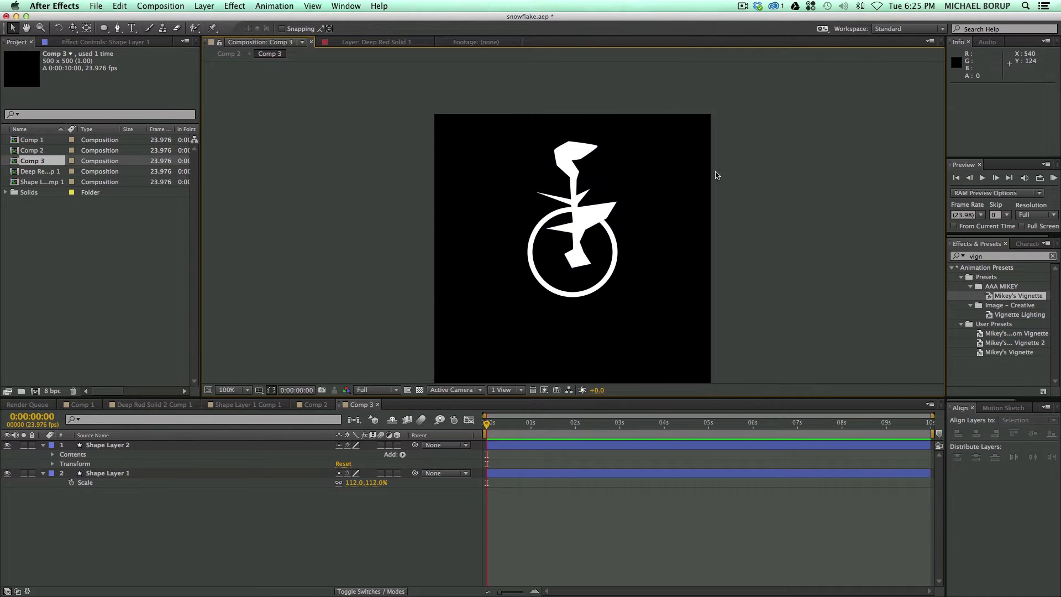
- Shrink the ring to about 69% and reposition it around the arm's lower stem
left_click(615, 253)
left_click(615, 215)
left_click(615, 232)
left_click_drag(616, 213, 606, 241)
left_click(807, 239)
left_click(591, 213)
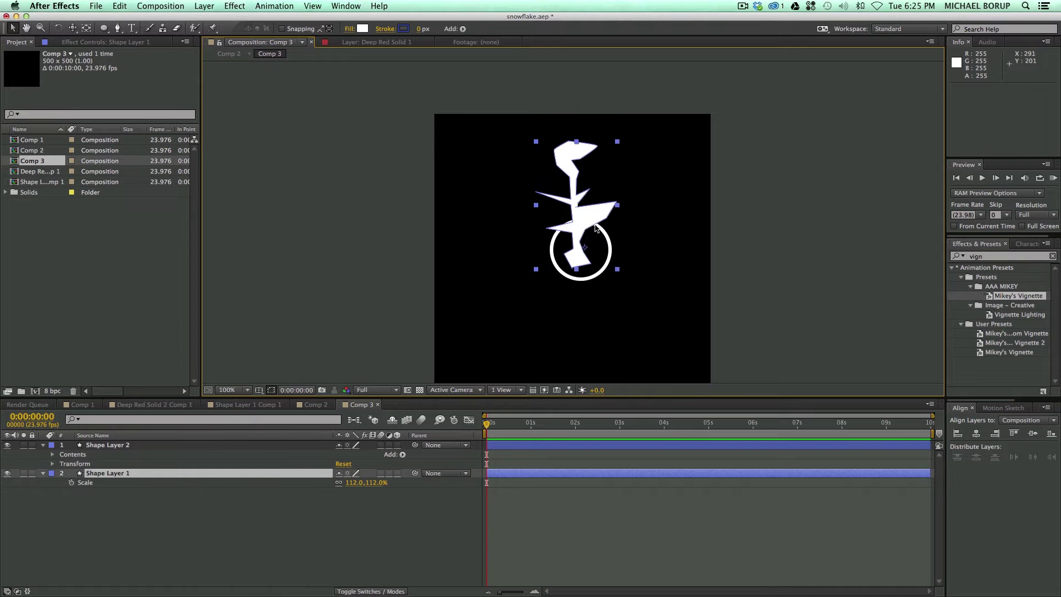
key("period")
key("period")
key("period")
key("period")
key("comma")
key("comma")
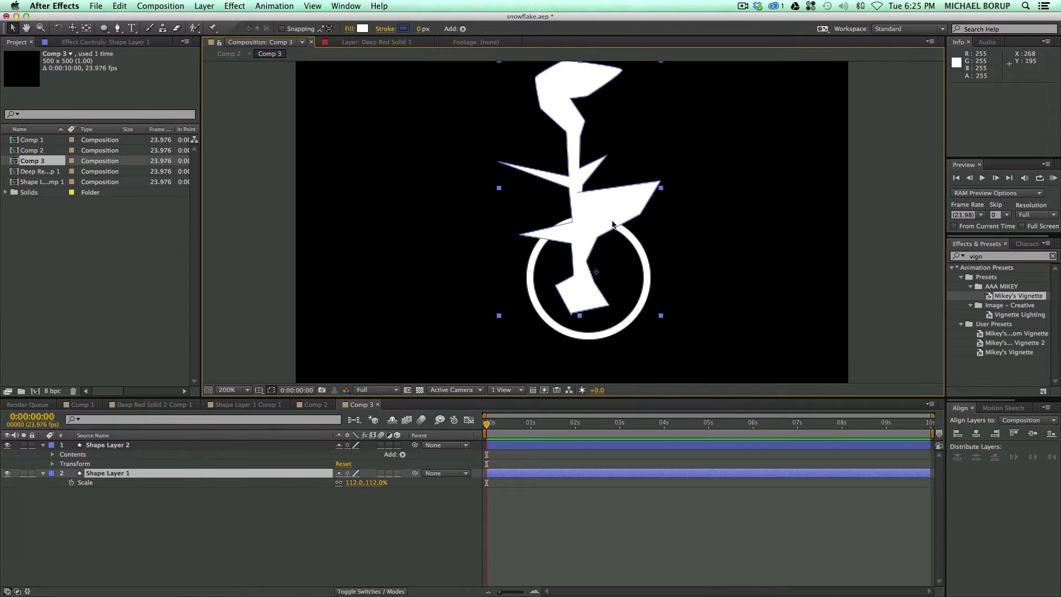
left_click(43, 473)
- Select Shape 2 in the arm's contents and pull the right spike's lower vertex inward
left_click(43, 473)
left_click(52, 492)
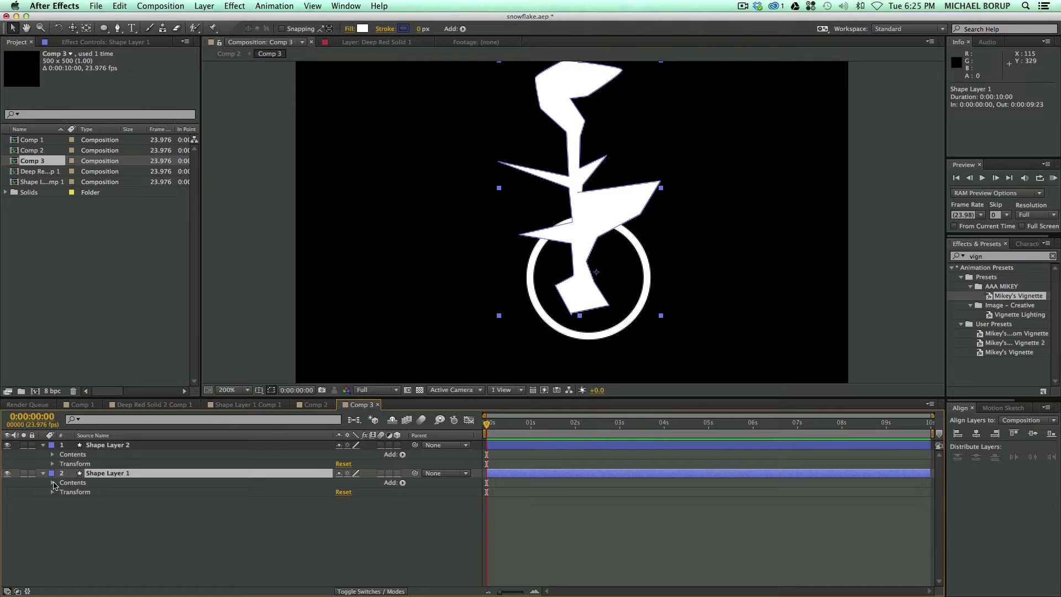
left_click(52, 482)
left_click(76, 492)
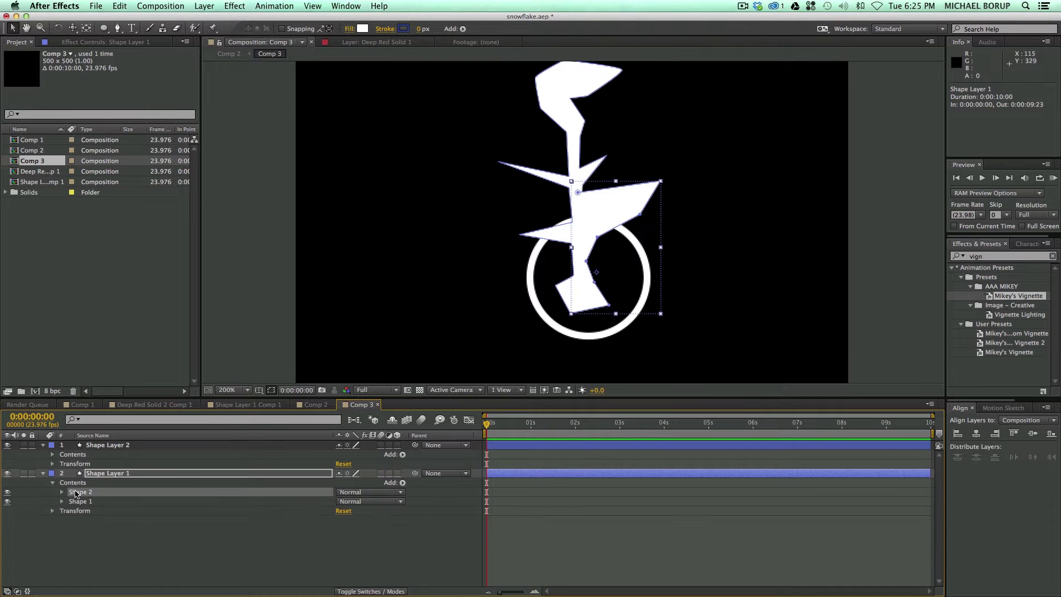
left_click(598, 239)
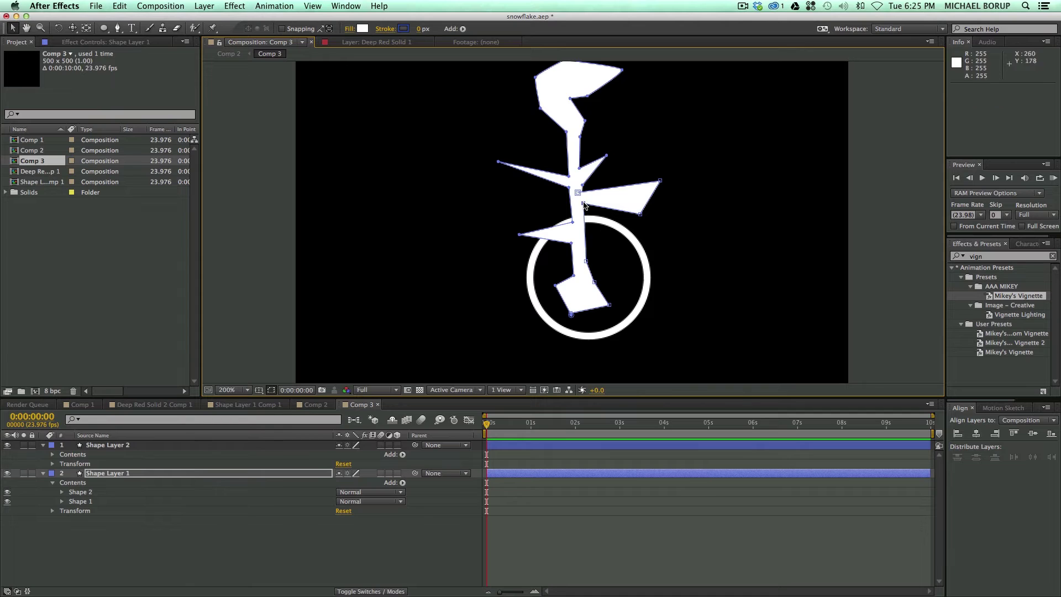
left_click_drag(640, 214, 620, 196)
key("comma")
key("comma")
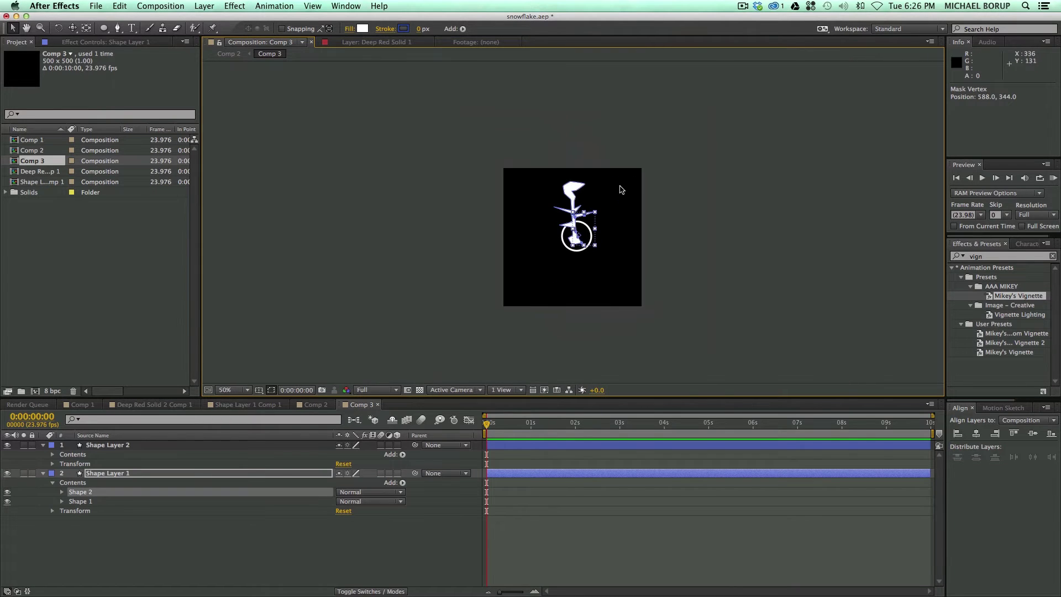
key("period")
key("period")
key("comma")
left_click(645, 288)
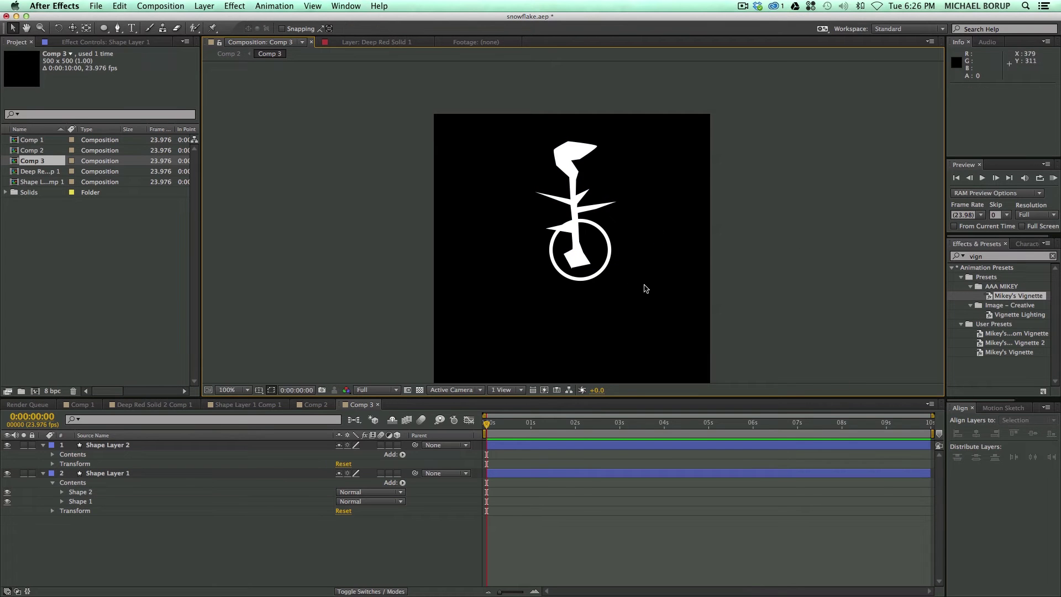
left_click(326, 405)
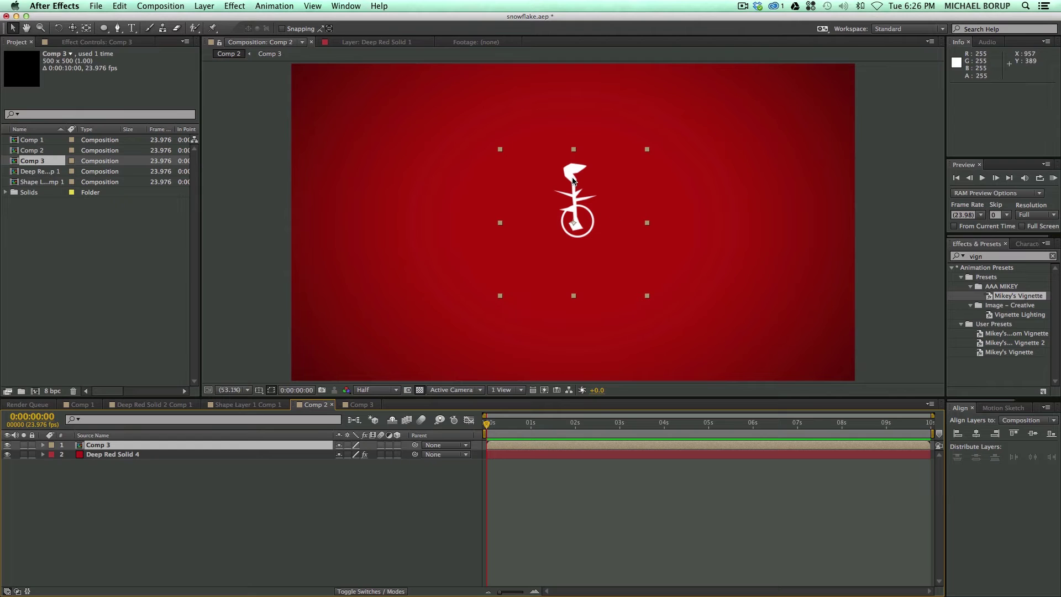
- Apply Stylize > CC Kaleida to the Comp 3 layer in Comp 2
left_click(552, 519)
left_click(502, 447)
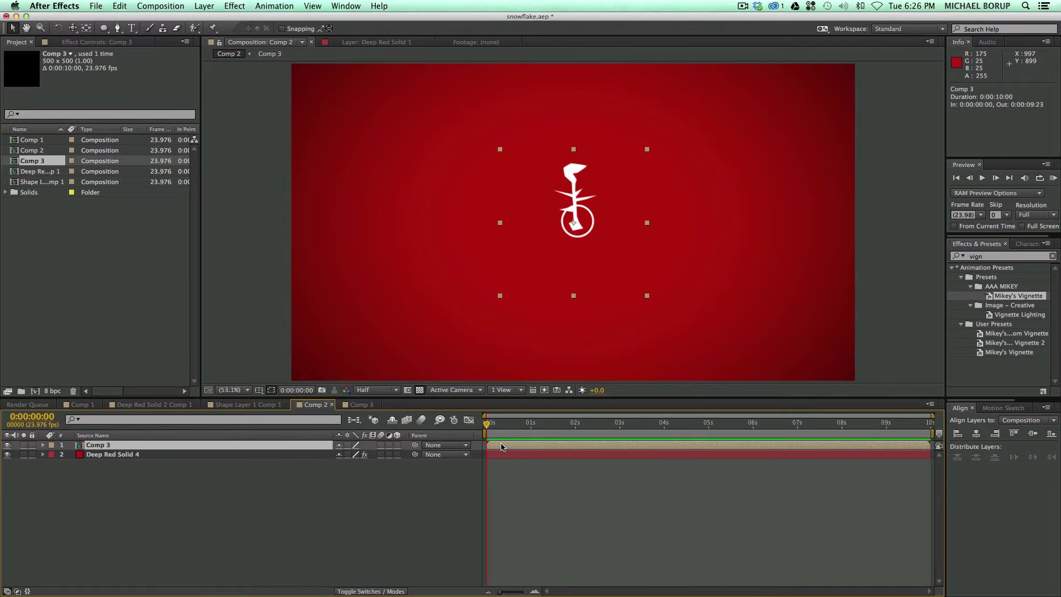
left_click(235, 6)
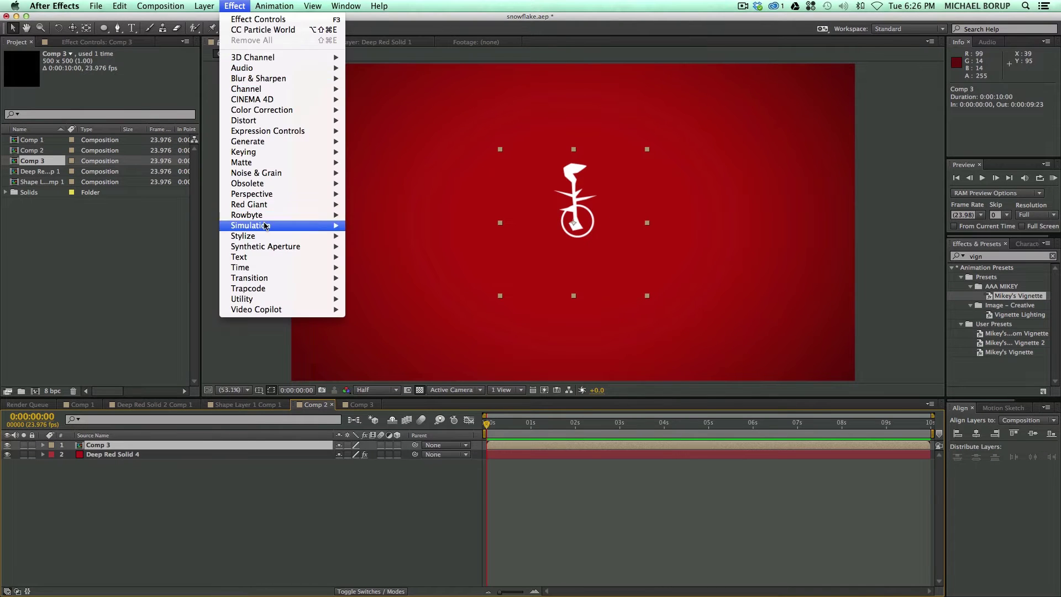
mouse_move(265, 236)
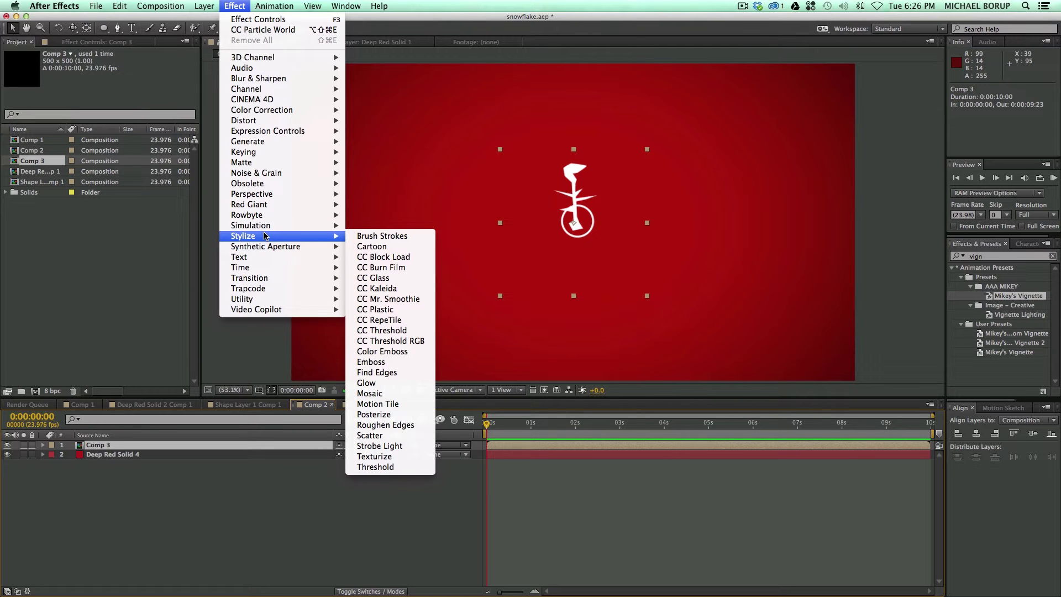
left_click(370, 288)
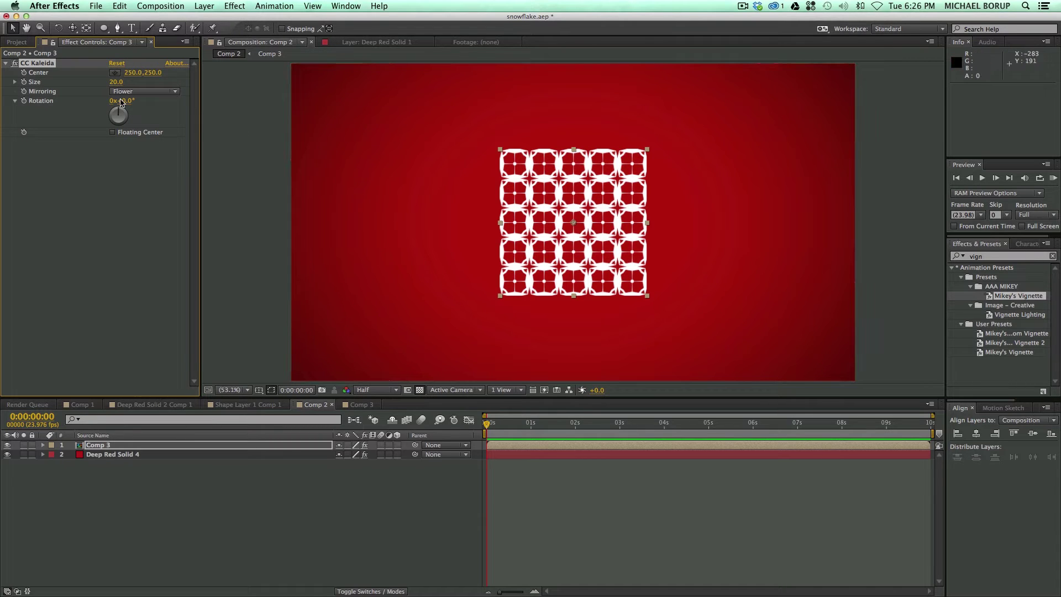
- Set CC Kaleida's Mirroring to Starlish, Size to 135.5 and Center to 250, 294
left_click(155, 91)
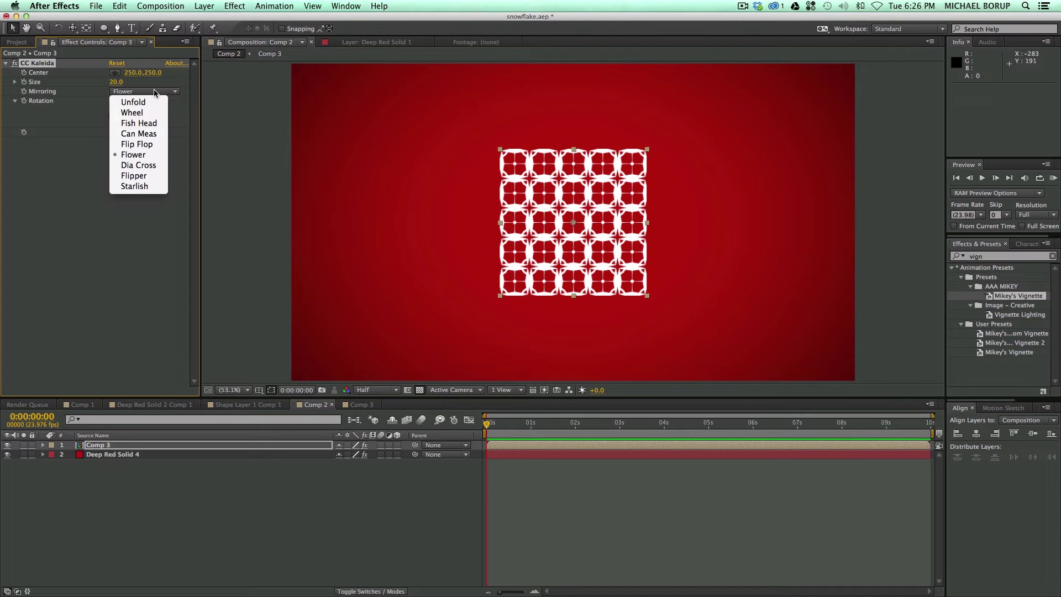
left_click(147, 186)
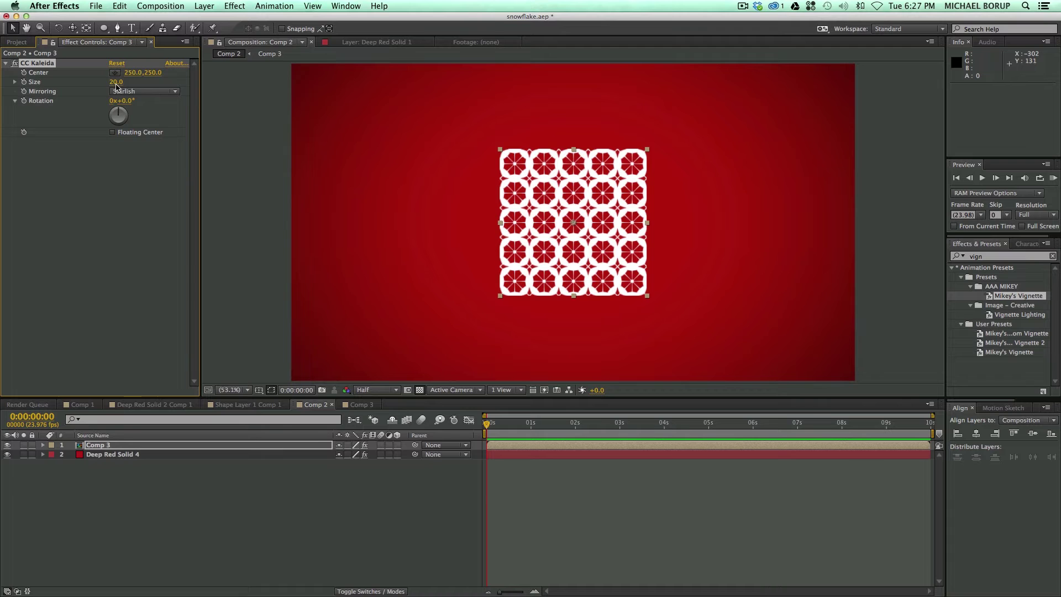
left_click_drag(116, 83, 591, 134)
left_click_drag(684, 142, 591, 140)
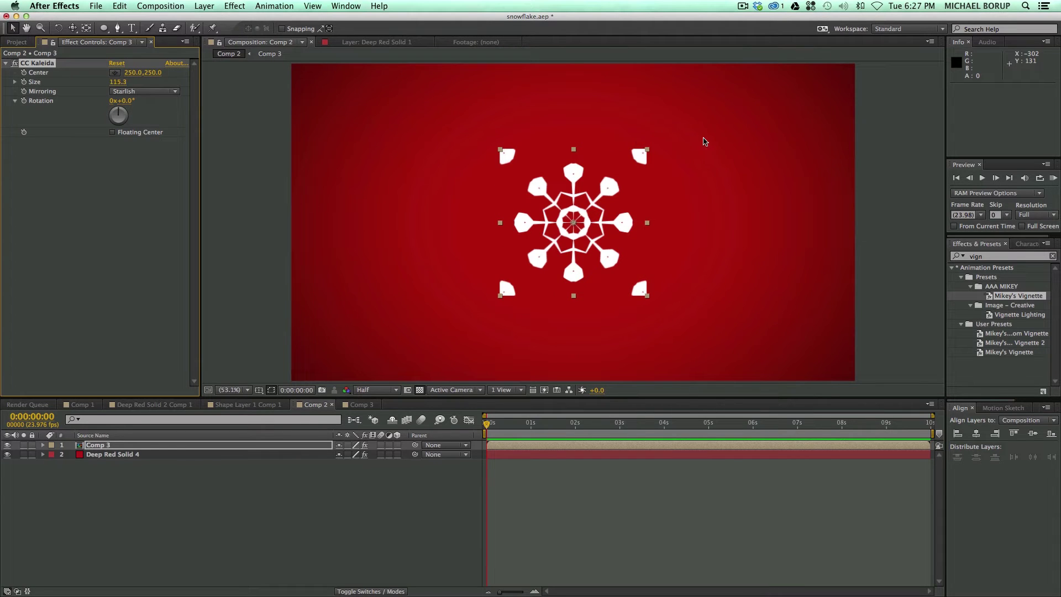
left_click_drag(704, 141, 708, 141)
mouse_move(115, 84)
left_mouse_down()
mouse_move(33, 91)
mouse_move(221, 107)
mouse_move(117, 88)
left_mouse_up()
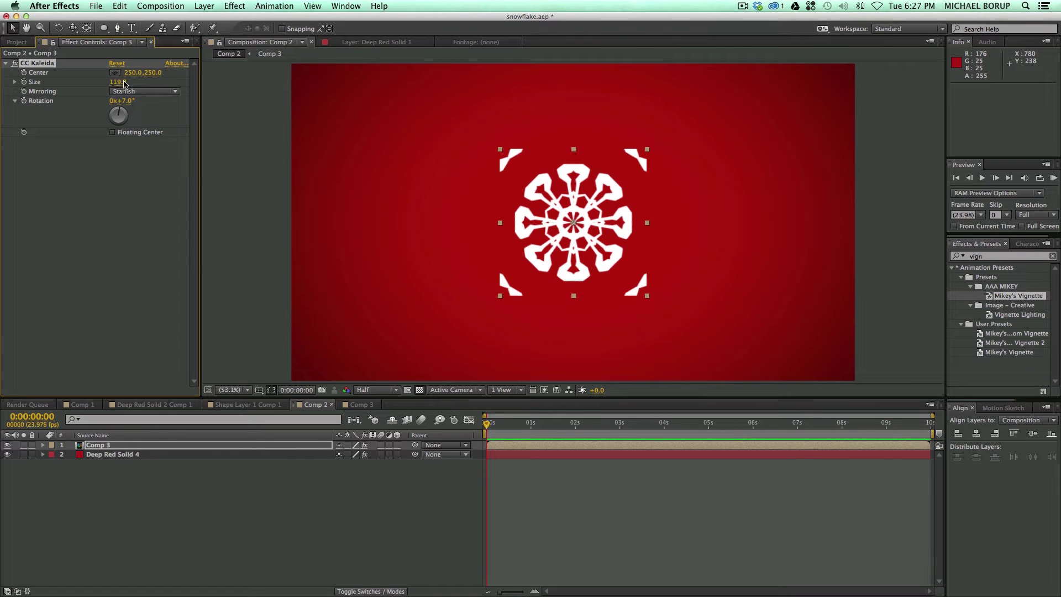
left_click_drag(135, 74, 178, 76)
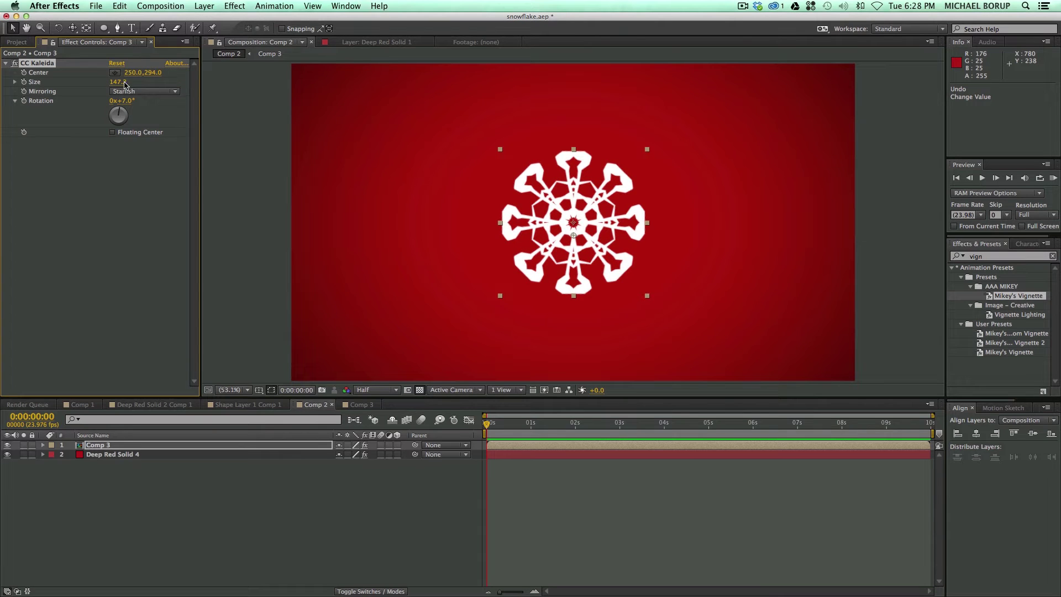
left_click_drag(120, 83, 113, 83)
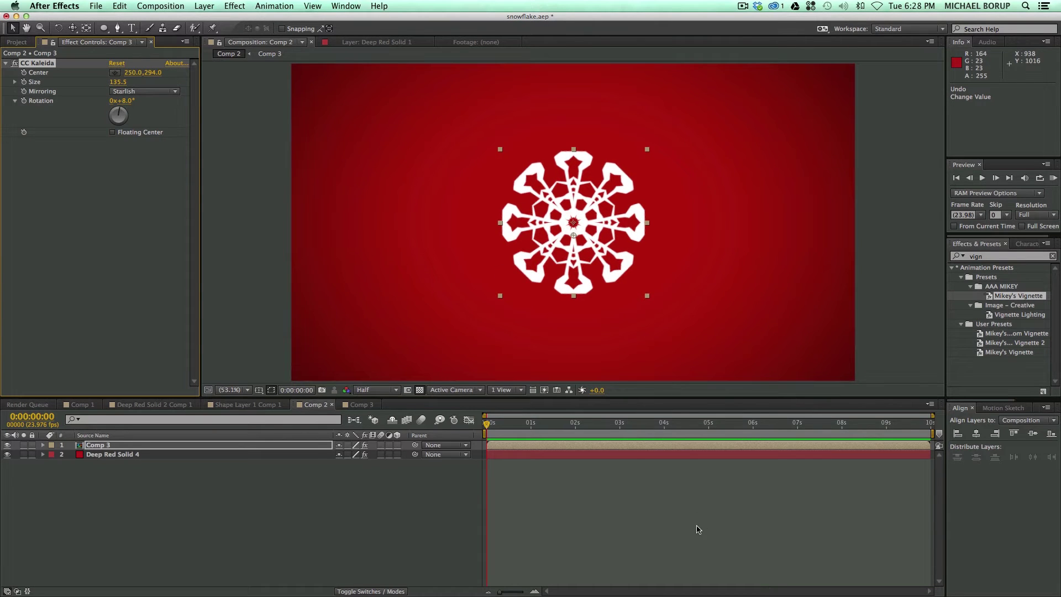
left_click(504, 463)
- In Comp 3, shift the arm (Shape Layer 1) down-right and the ring (Shape Layer 2) up-left, then view Comp 2
double_click(508, 445)
left_click(556, 201)
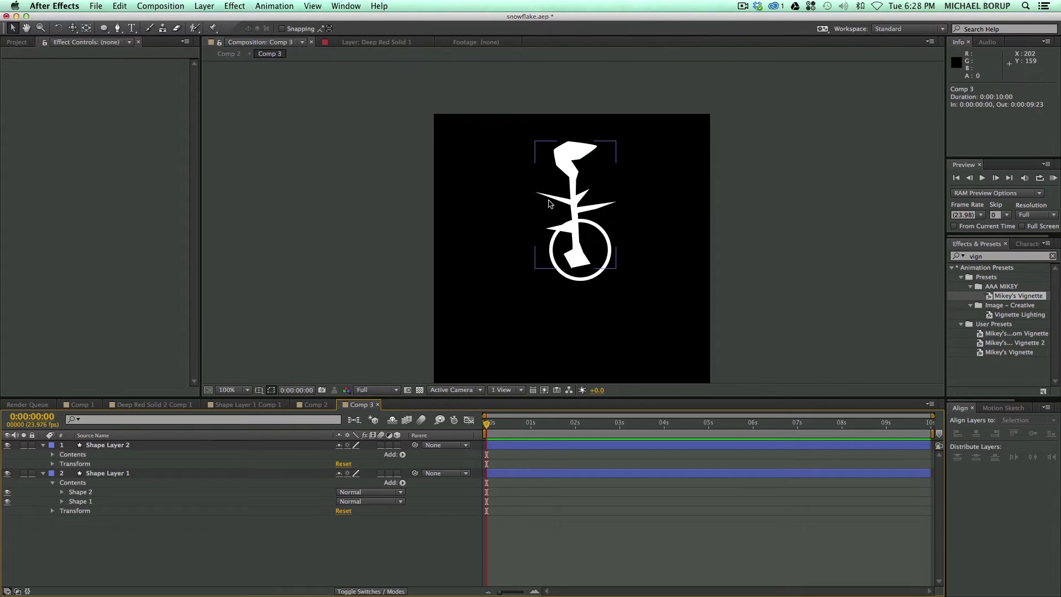
left_click_drag(574, 156, 587, 167)
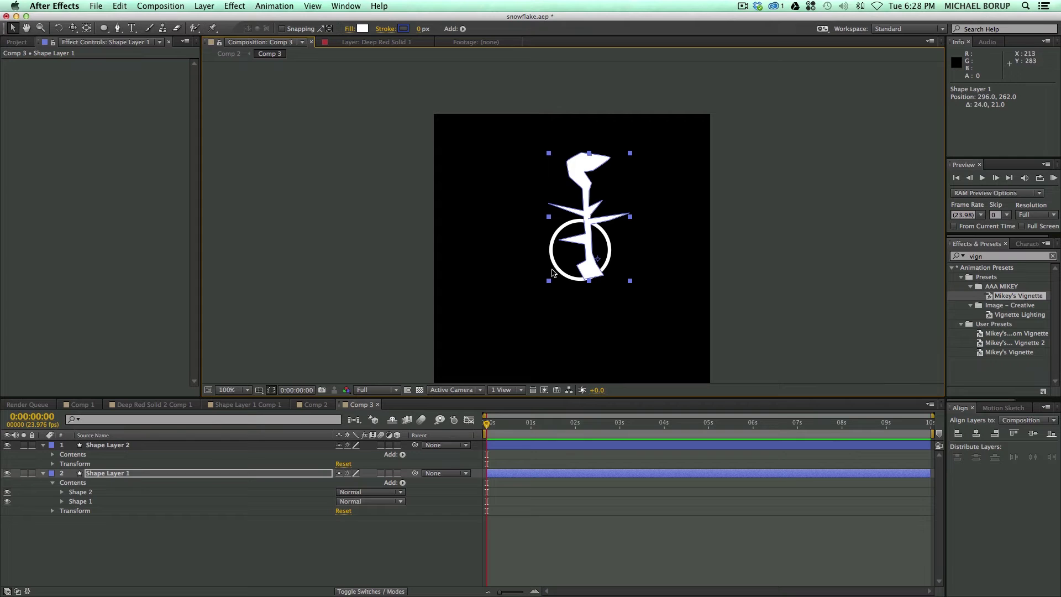
key("Up")
key("Up")
key("Up")
key("Up")
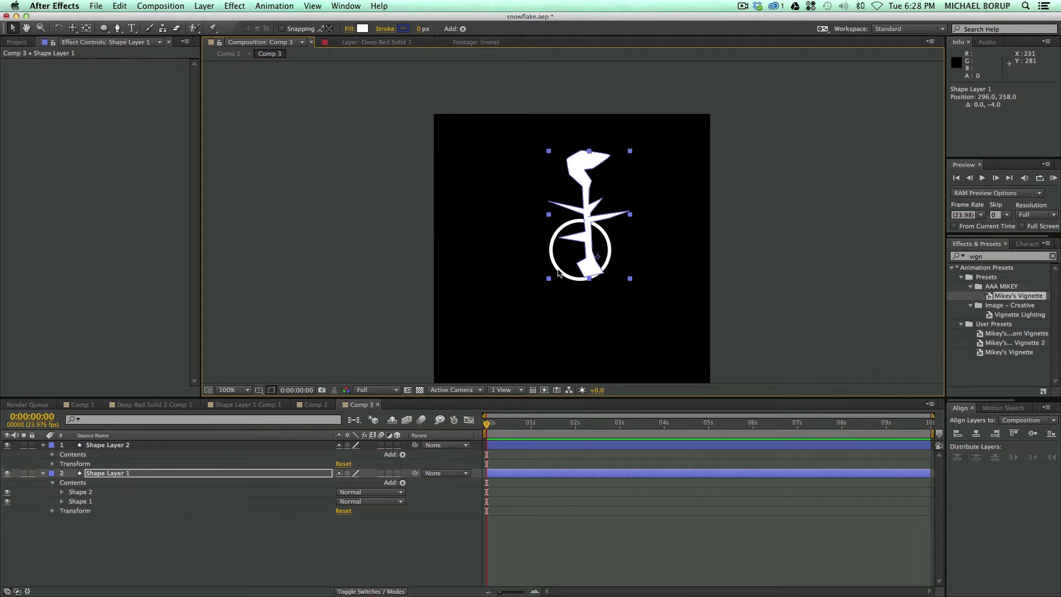
left_click(135, 446)
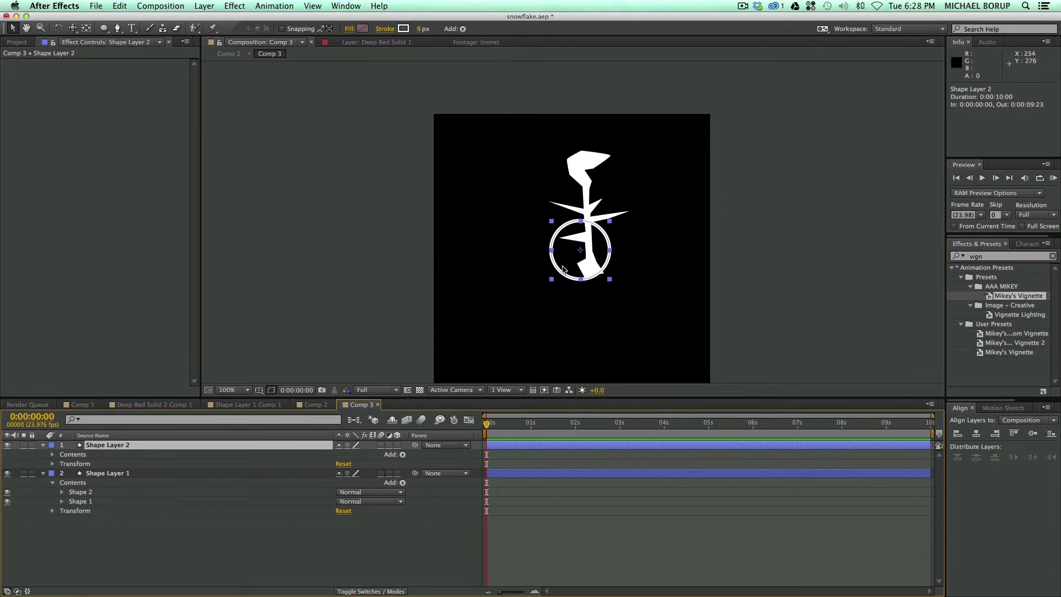
left_click_drag(562, 269, 541, 261)
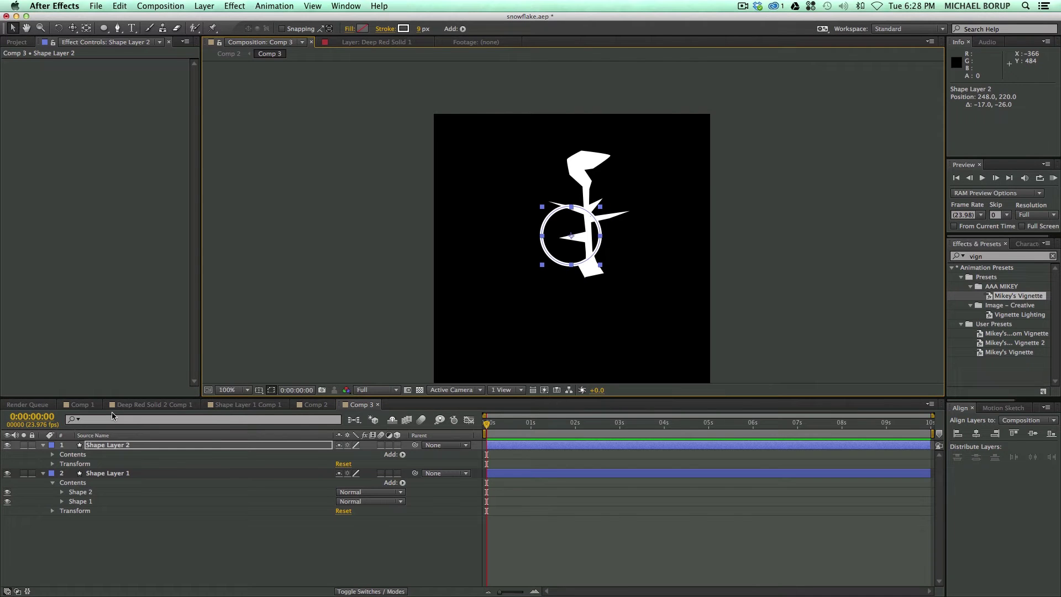
left_click(319, 407)
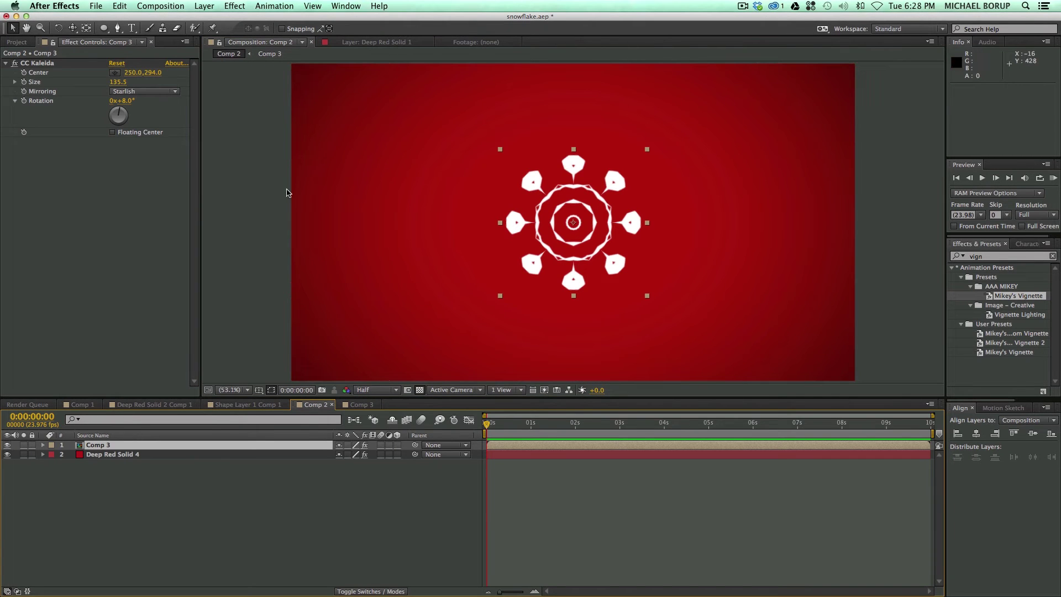
- Set CC Kaleida size to 122.6 and rotation to 19°, keyframing rotation at the first frame
left_click_drag(127, 103, 147, 112)
left_click(701, 490)
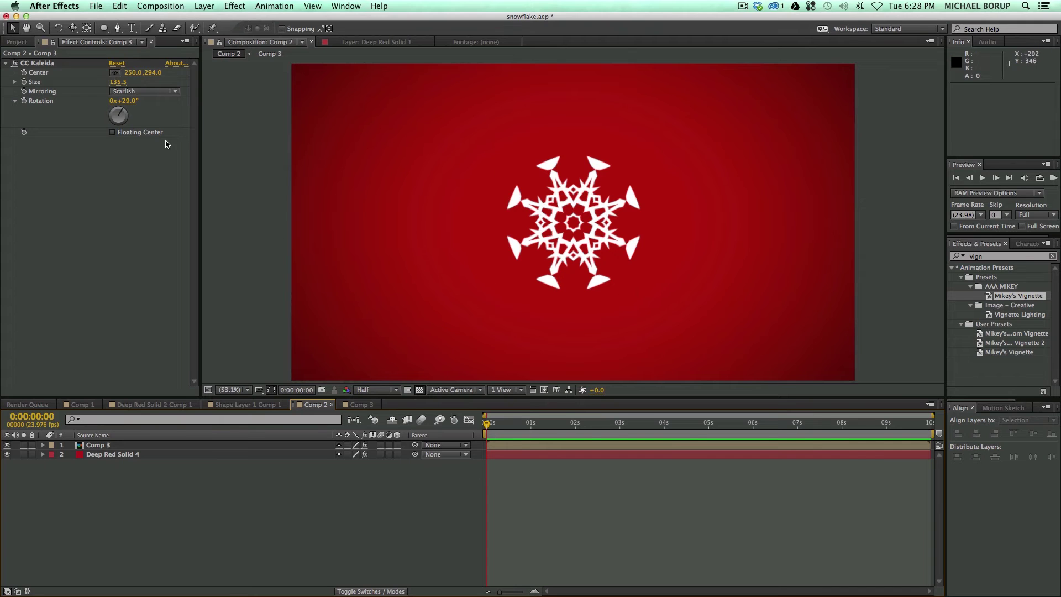
mouse_move(128, 104)
left_mouse_down()
mouse_move(118, 103)
mouse_move(121, 115)
left_mouse_up()
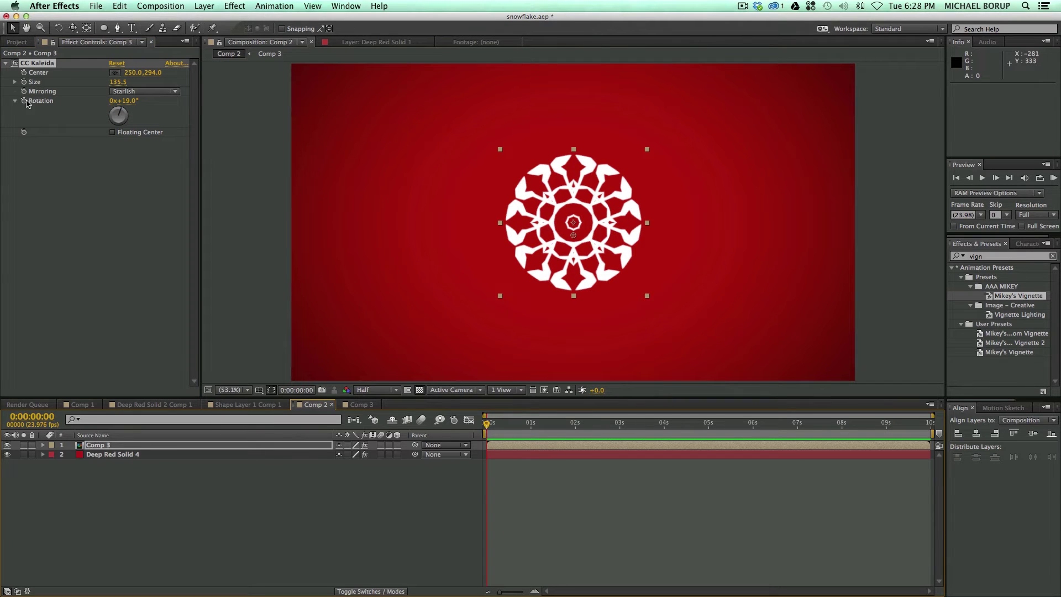
left_click(24, 100)
- At 9:23, raise the kaleidoscope rotation to 37° and scrub back to preview
left_click_drag(668, 429, 933, 427)
left_click_drag(127, 102, 139, 103)
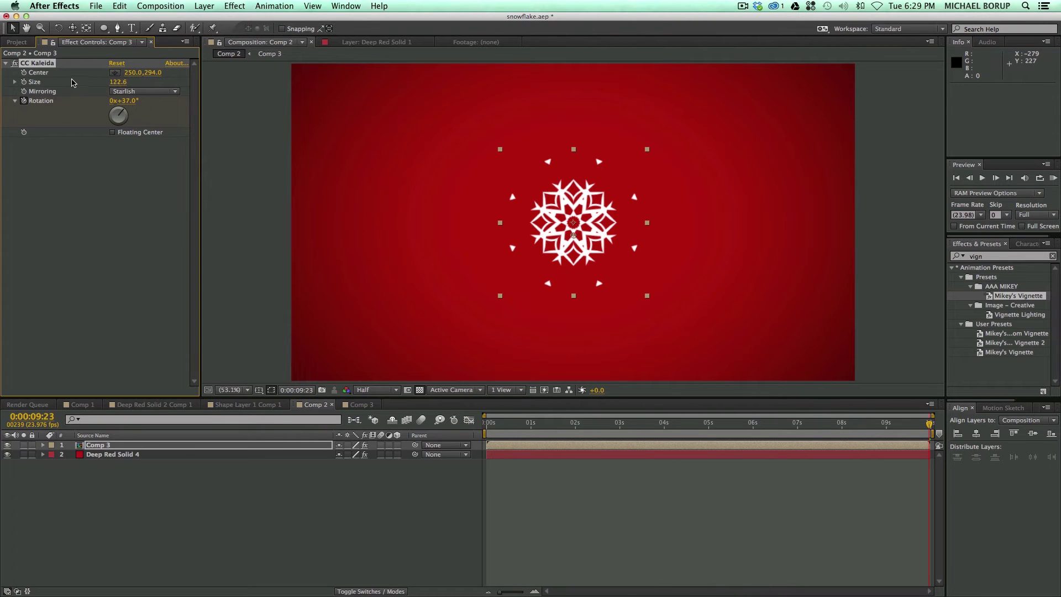
key("z")
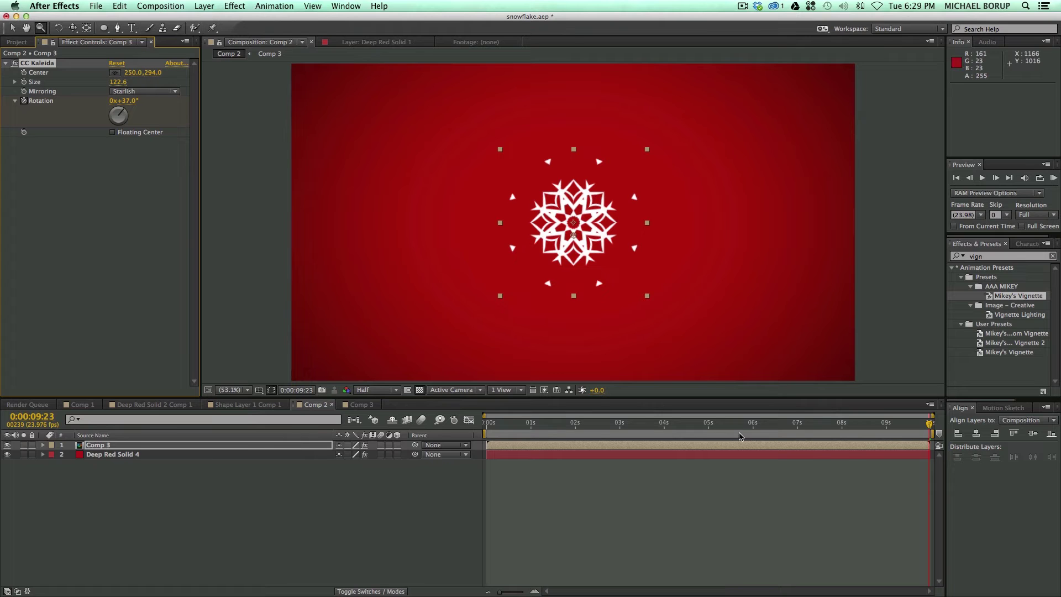
left_click_drag(740, 426, 487, 423)
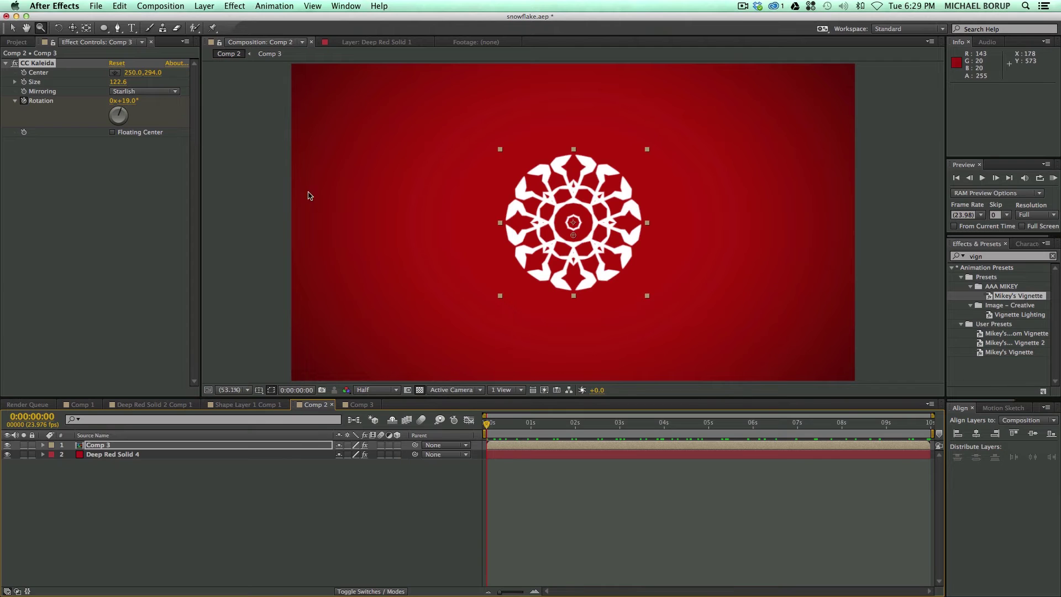
- Keyframe the kaleidoscope centre, shift it downward at the end, and preview the twirl
left_click(22, 78)
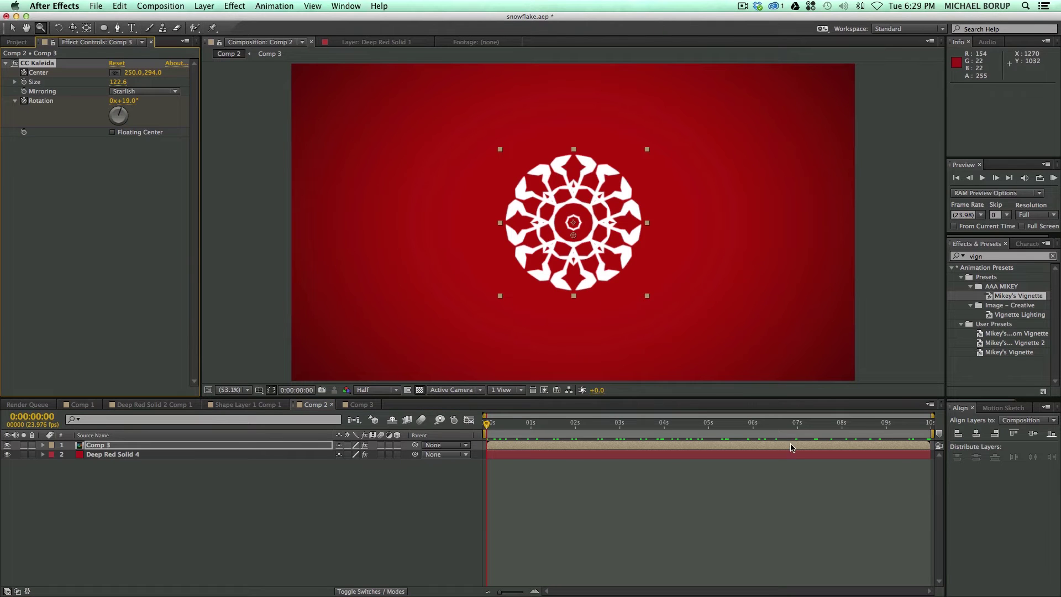
left_click_drag(794, 423, 931, 423)
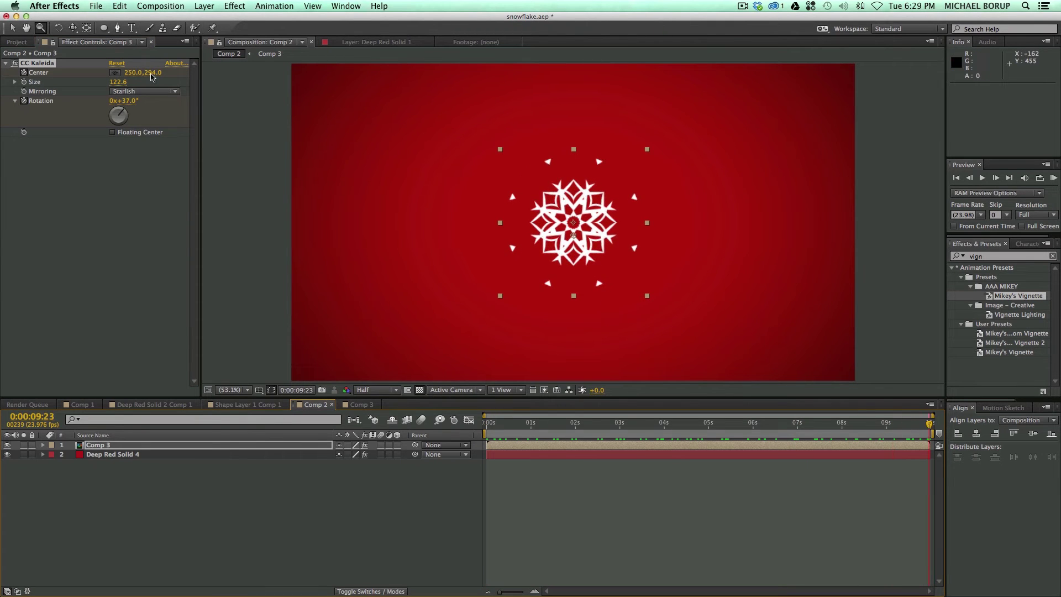
left_click_drag(153, 75, 123, 71)
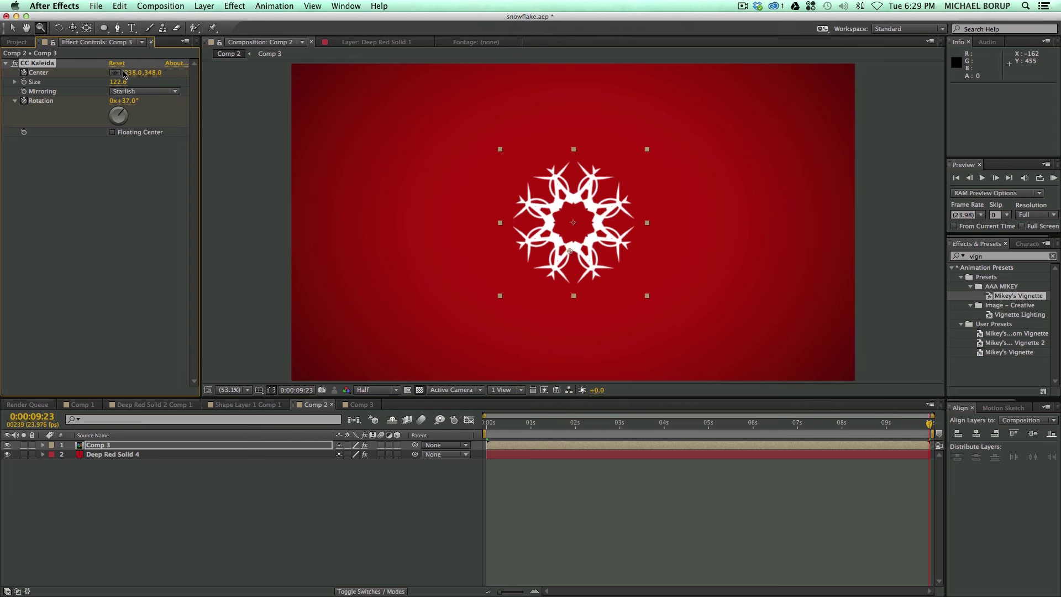
left_click_drag(927, 432, 593, 427)
left_click_drag(678, 423, 486, 423)
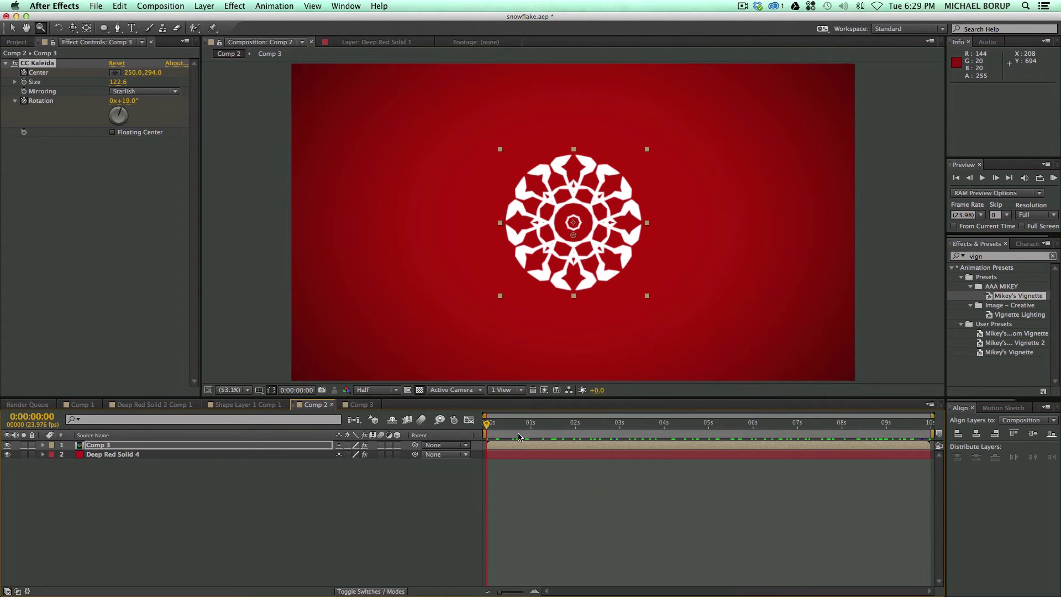
- In Comp 3, add Position keyframes to both shape layers and go to the last frame
double_click(510, 447)
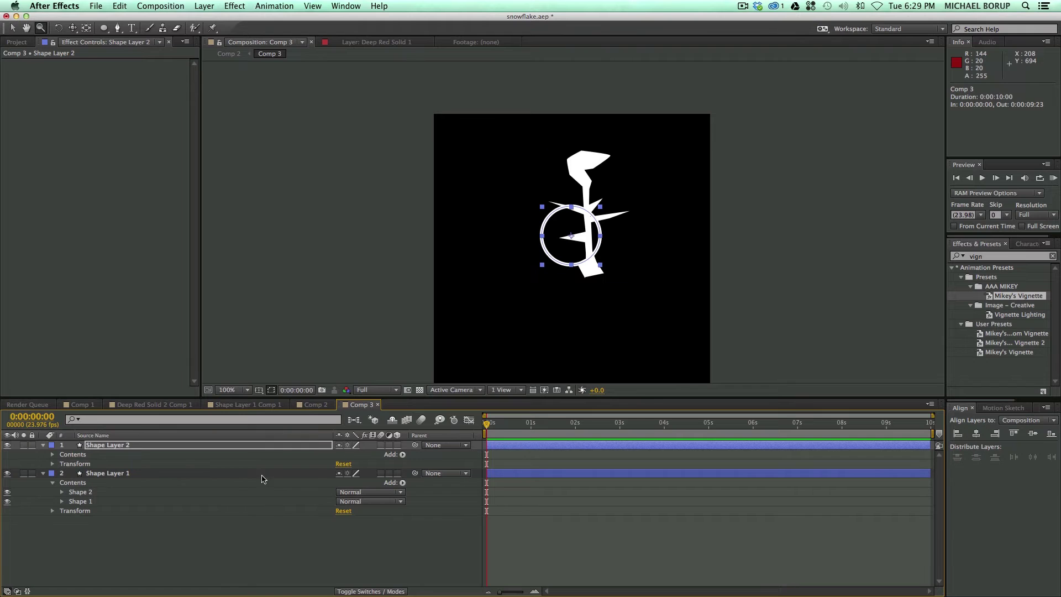
left_click(623, 535)
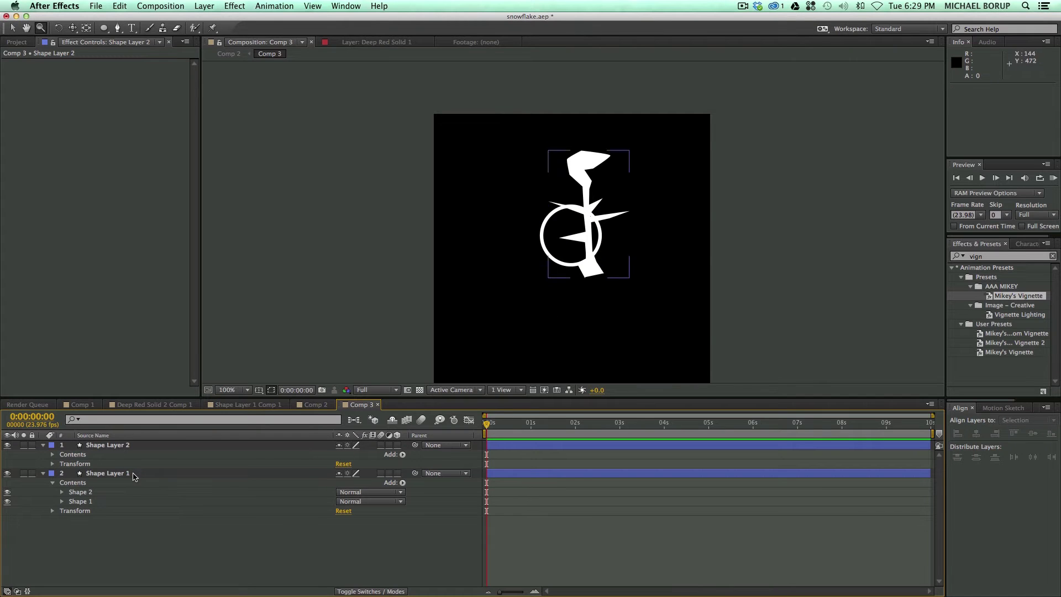
left_click(276, 471)
left_click(238, 443, "shift")
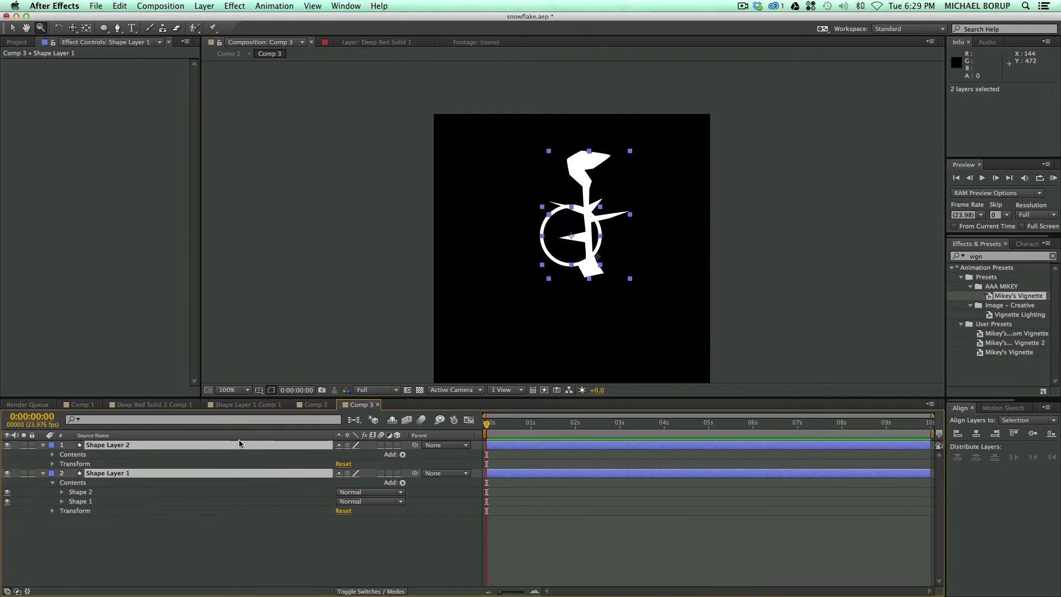
key("p")
key("alt+shift+p")
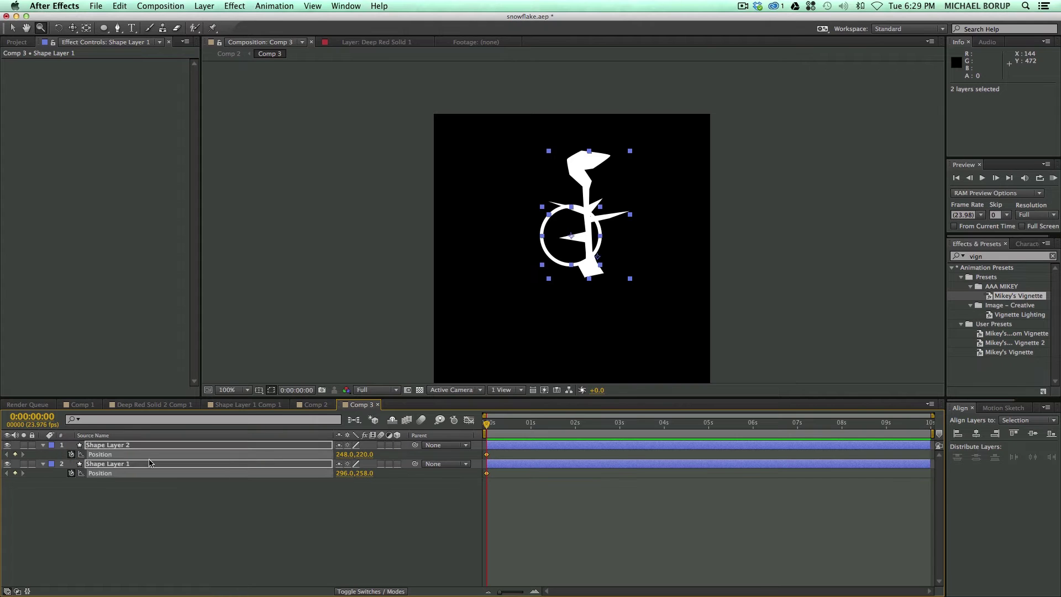
key("End")
- Zoom in on the shapes and undo an accidental work-area change
left_click(798, 304)
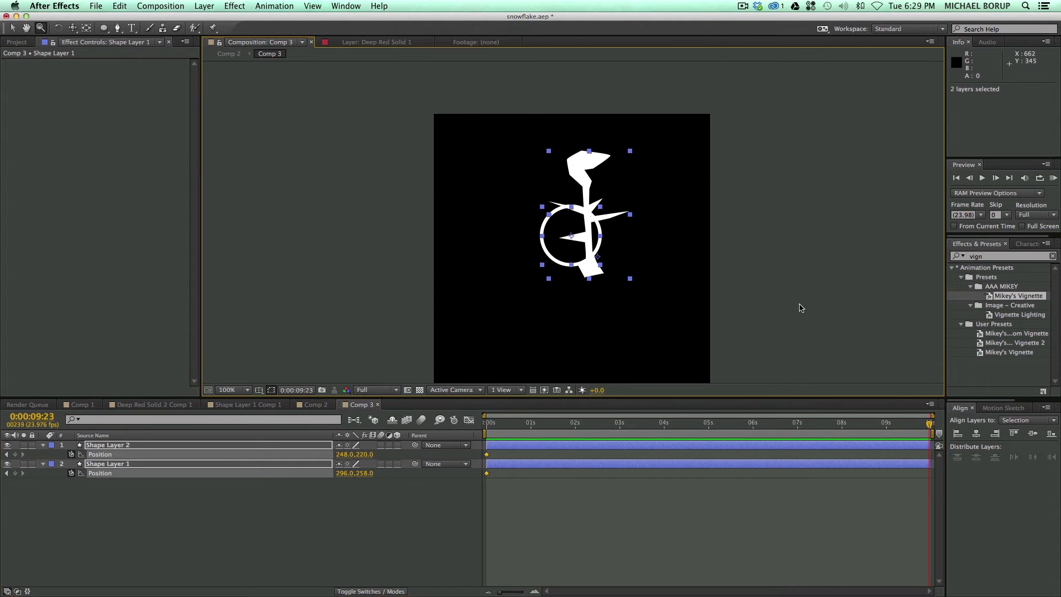
left_click_drag(455, 201, 822, 208)
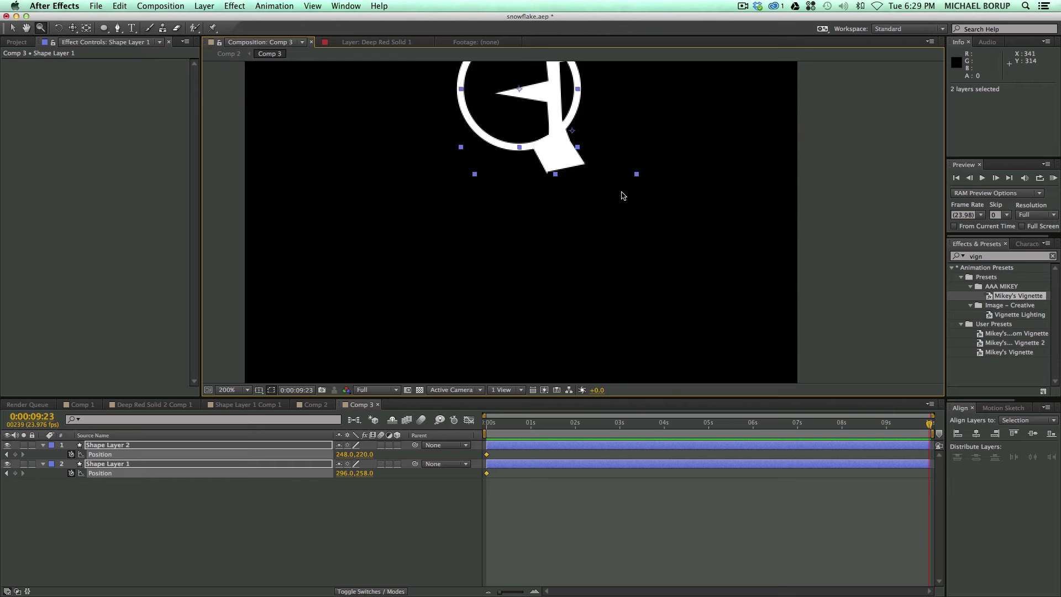
key("comma")
left_click(602, 186, "alt")
left_click(601, 188)
left_click(601, 188, "alt")
left_click(579, 168)
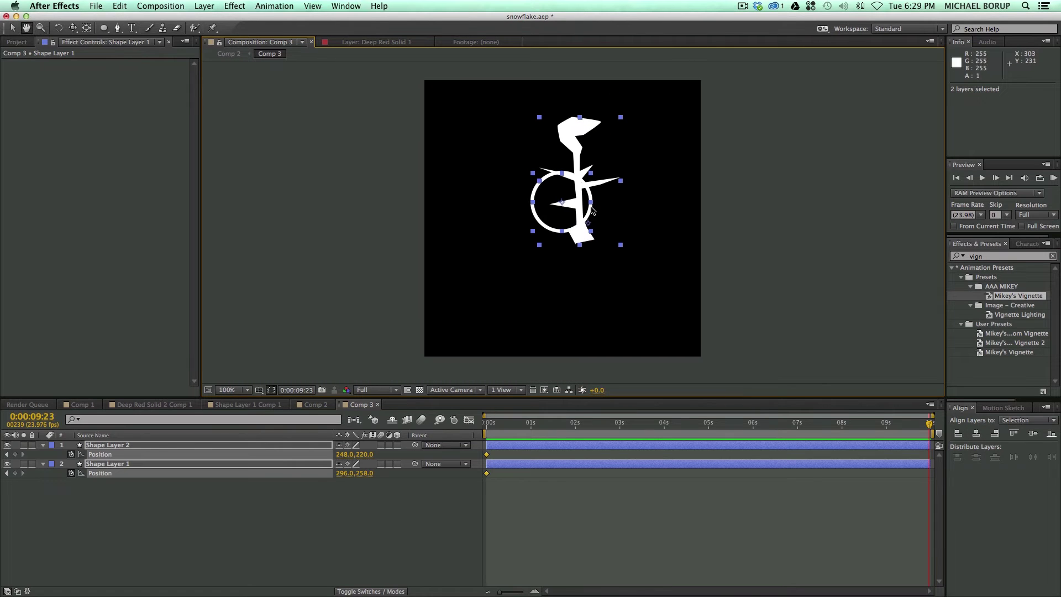
key("b")
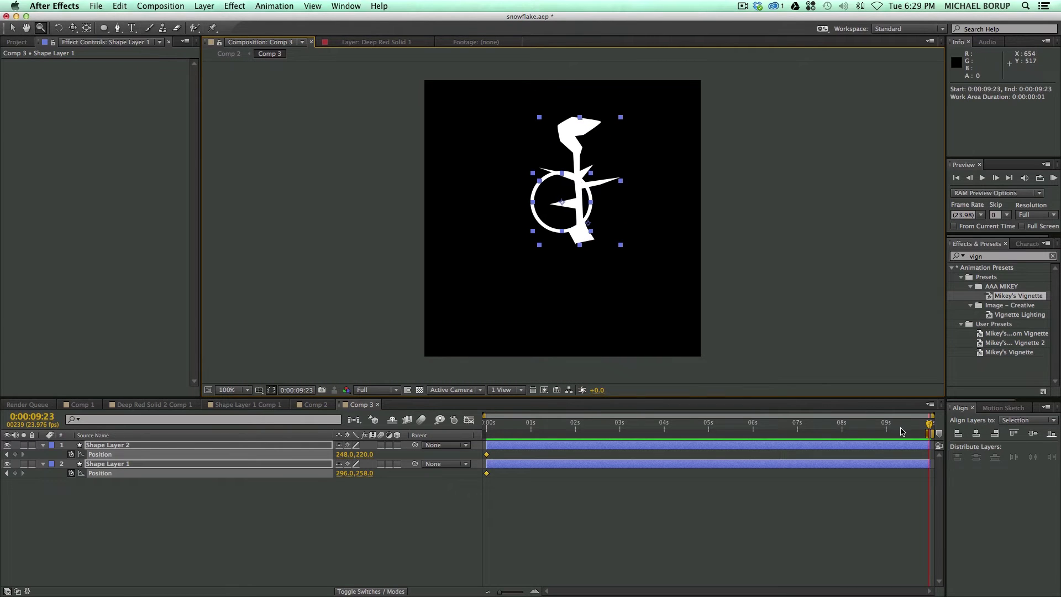
key("super+z")
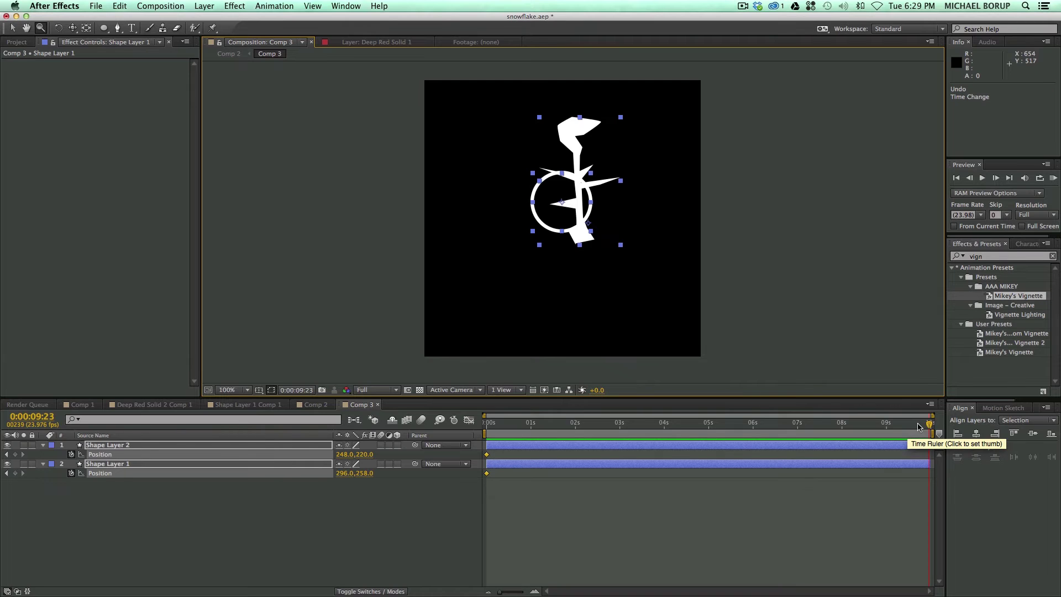
key("v")
- Delay Shape Layer 2 by two frames and move the ring to 277,217 at the end, then return to frame 0
left_click_drag(574, 144, 554, 134)
key("super+z")
left_click(740, 203)
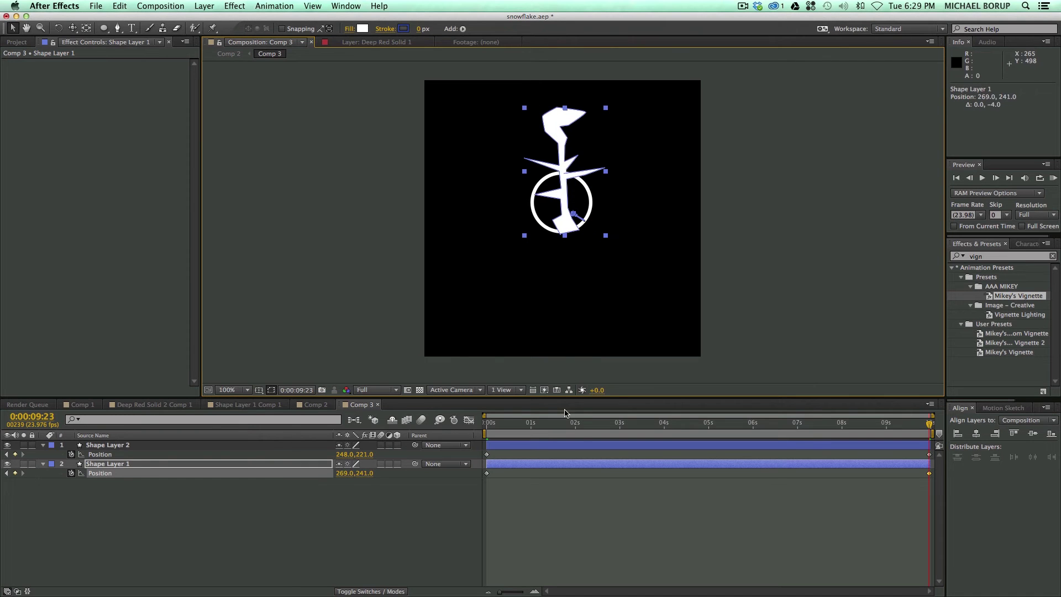
left_click(563, 465)
left_click_drag(575, 446, 579, 445)
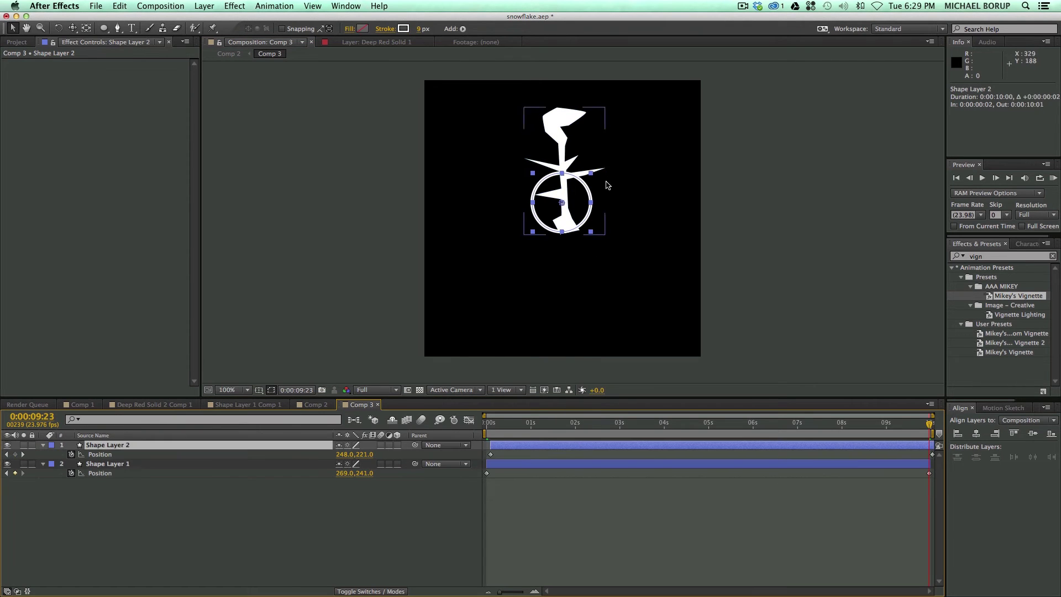
left_click_drag(589, 203, 605, 201)
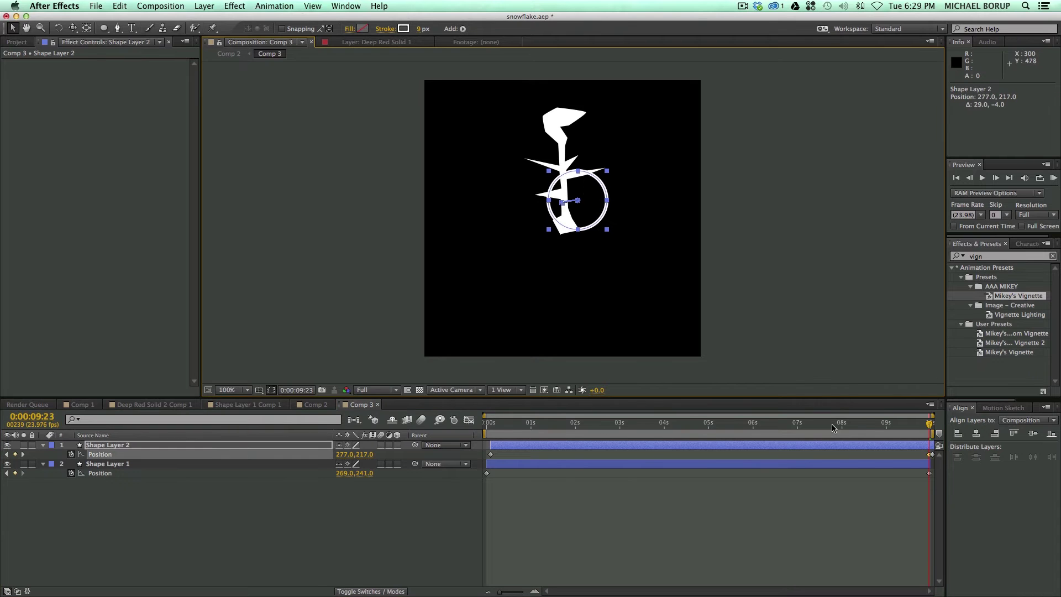
mouse_move(834, 427)
left_mouse_down()
mouse_move(641, 423)
mouse_move(838, 423)
left_mouse_up()
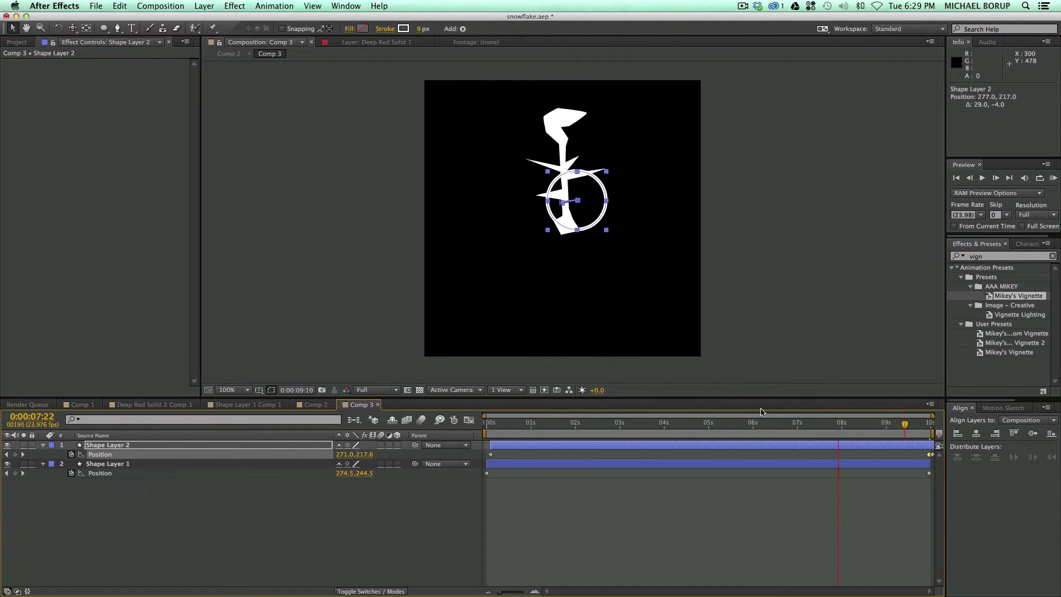
key("Home")
- In Comp 2, rework the kaleidoscope's end rotation and settle its centre at 212, 266
left_click(316, 405)
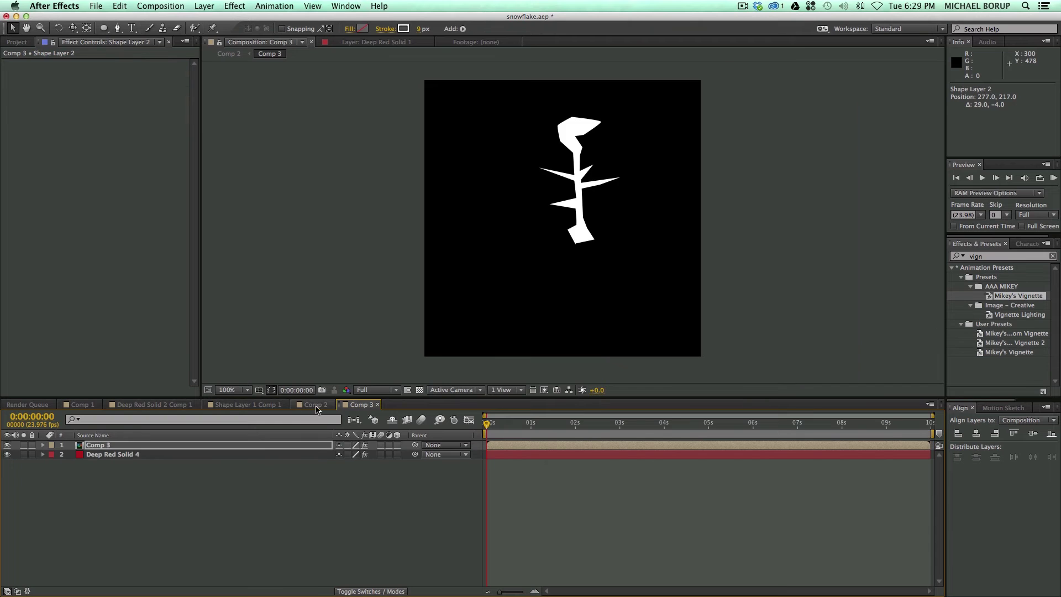
left_click_drag(522, 430, 933, 423)
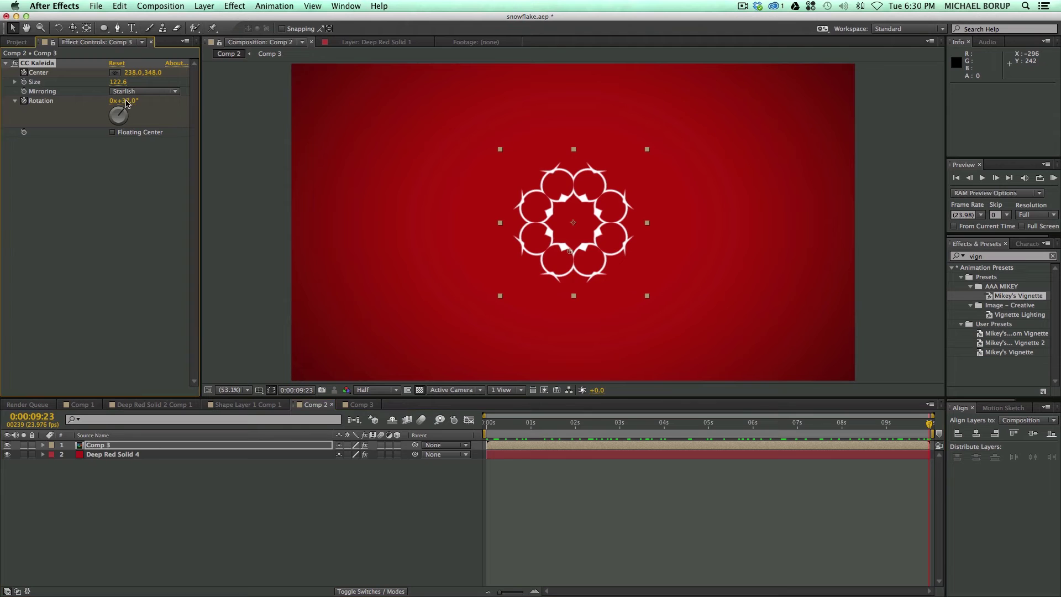
left_click_drag(132, 103, 105, 74)
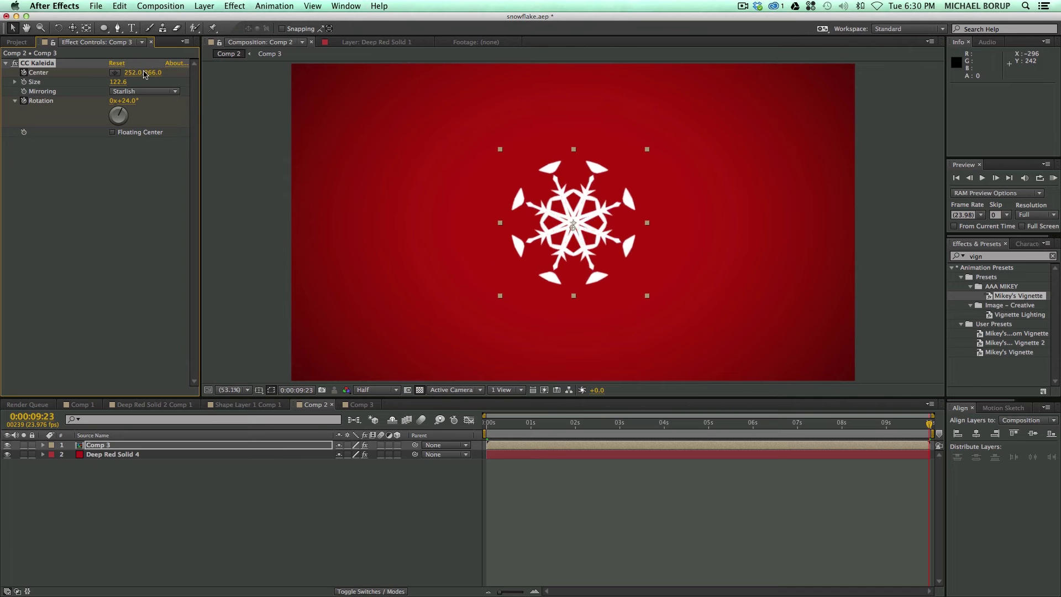
left_click_drag(148, 75, 114, 74)
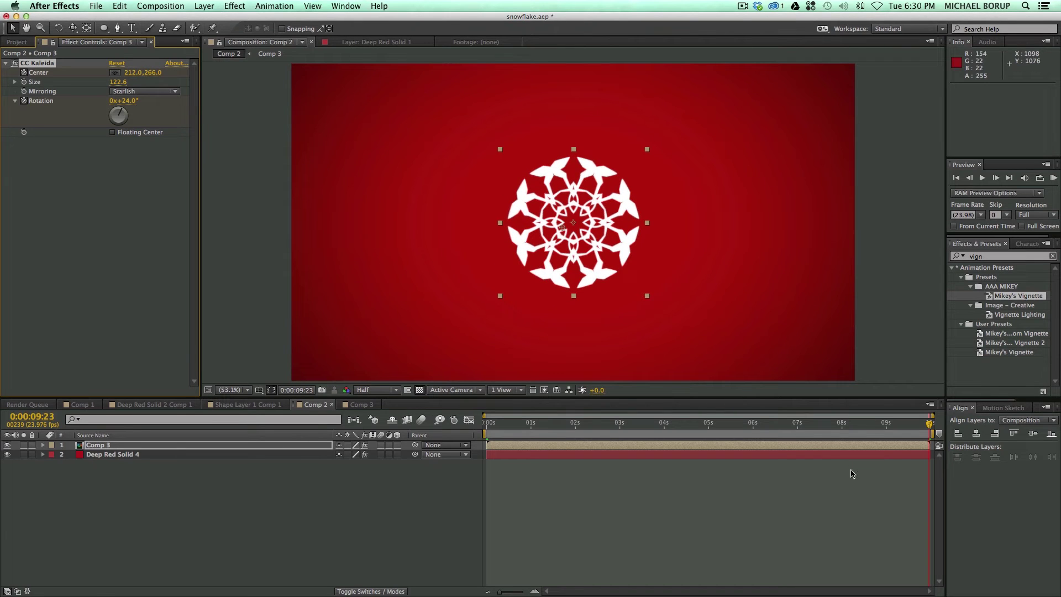
left_click_drag(929, 423, 449, 420)
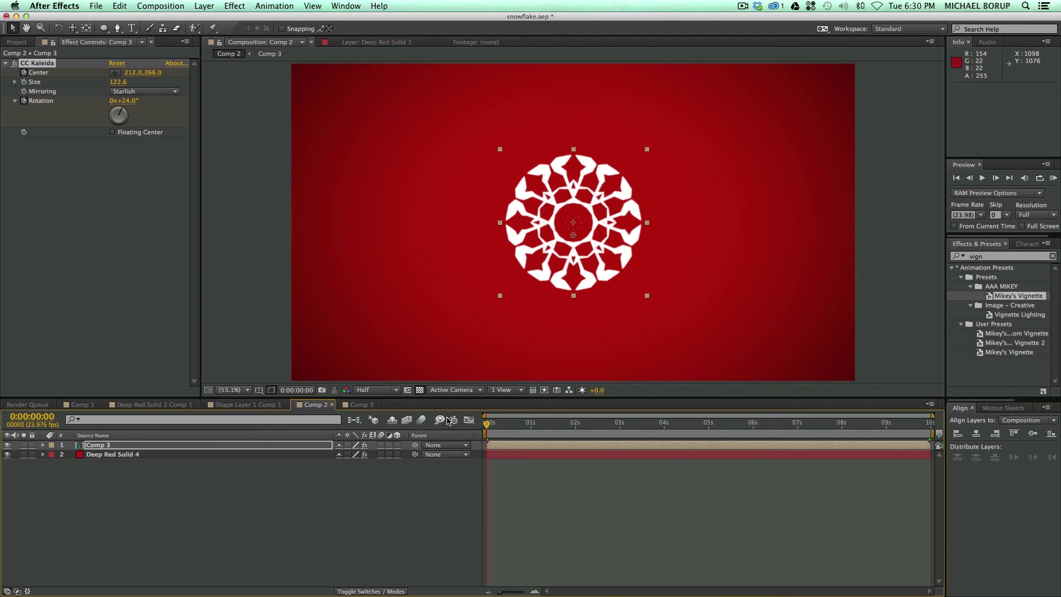
left_click_drag(156, 73, 178, 74)
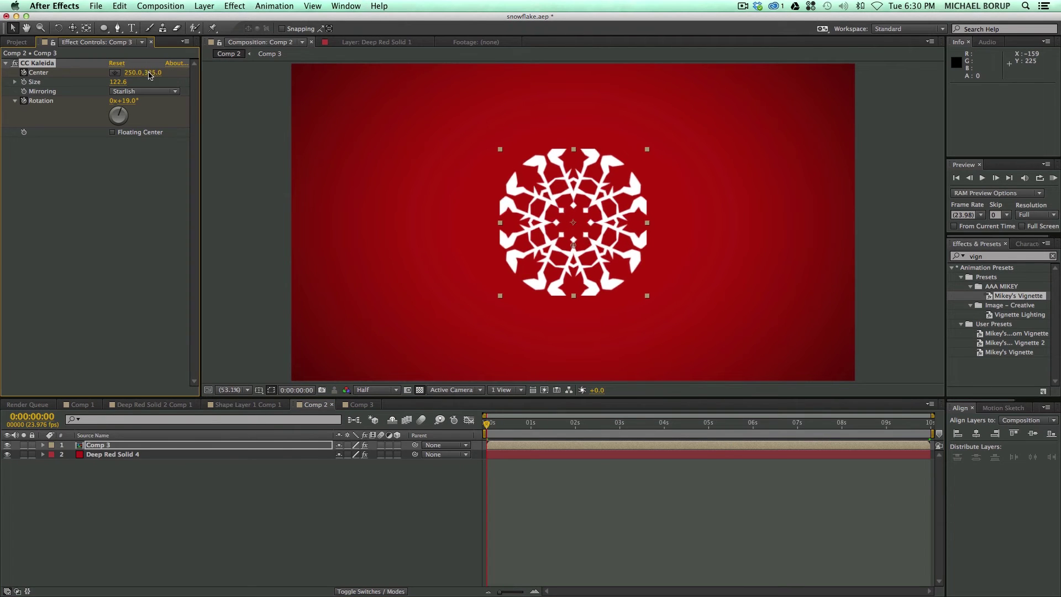
mouse_move(149, 75)
left_mouse_down()
mouse_move(140, 75)
mouse_move(156, 76)
left_mouse_up()
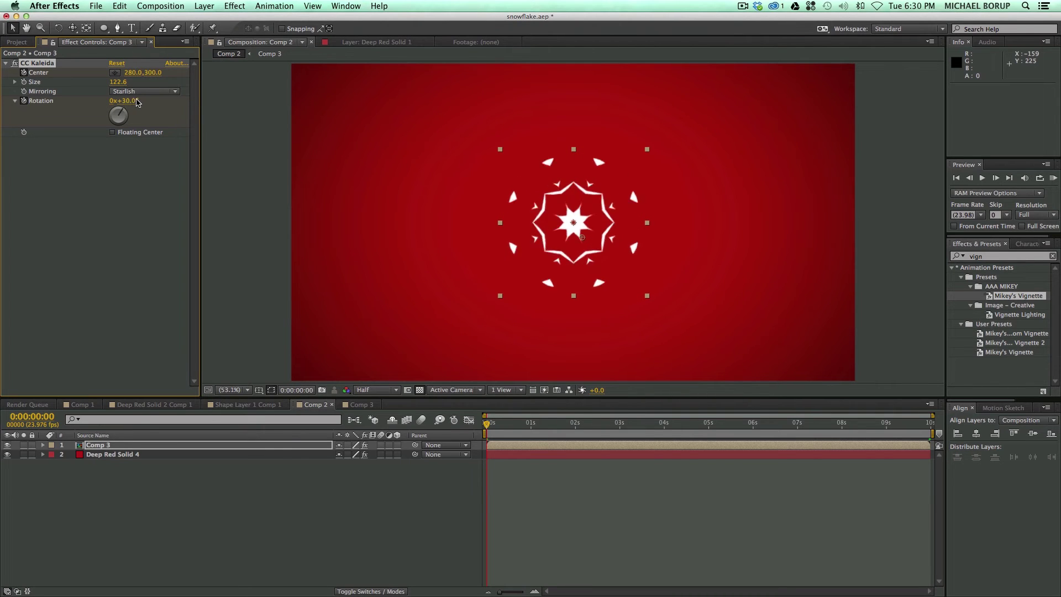
- Tune the final kaleidoscope rotation to 44°, previewing the snowflake at several frames
left_click_drag(127, 102, 118, 101)
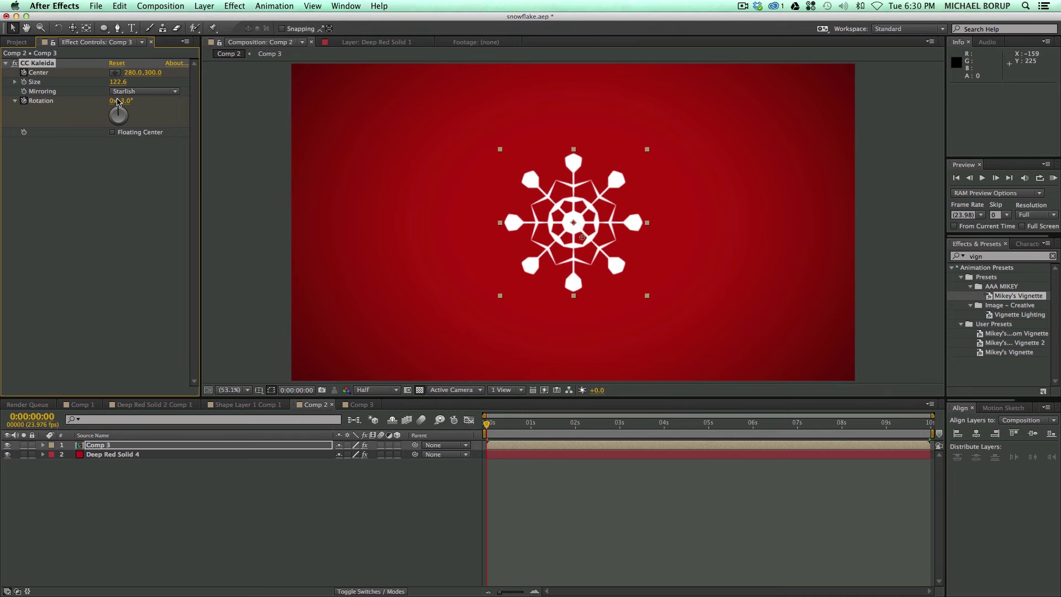
left_click_drag(487, 427, 942, 410)
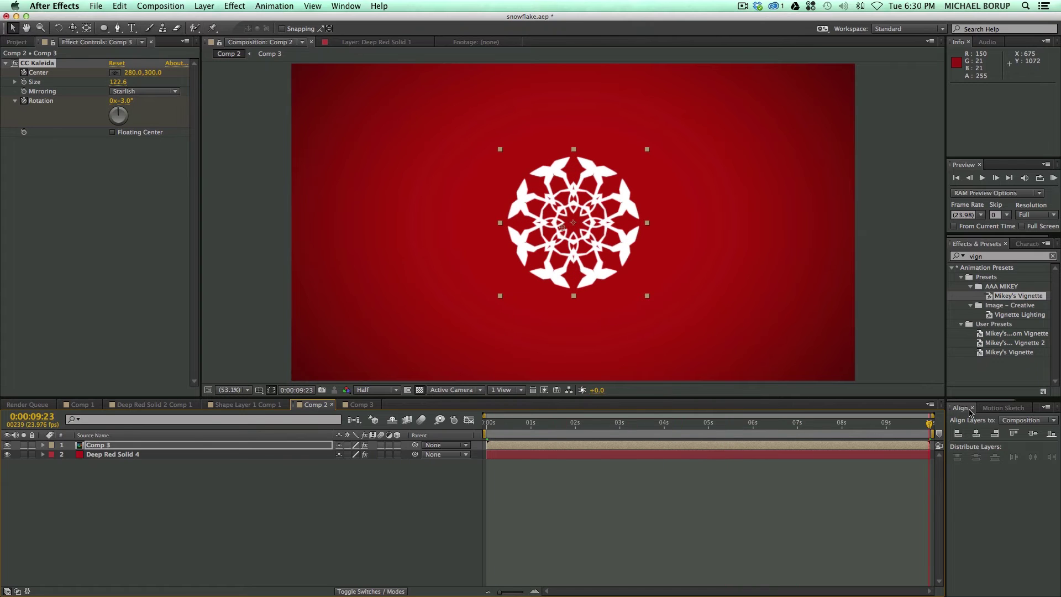
left_click_drag(128, 102, 133, 103)
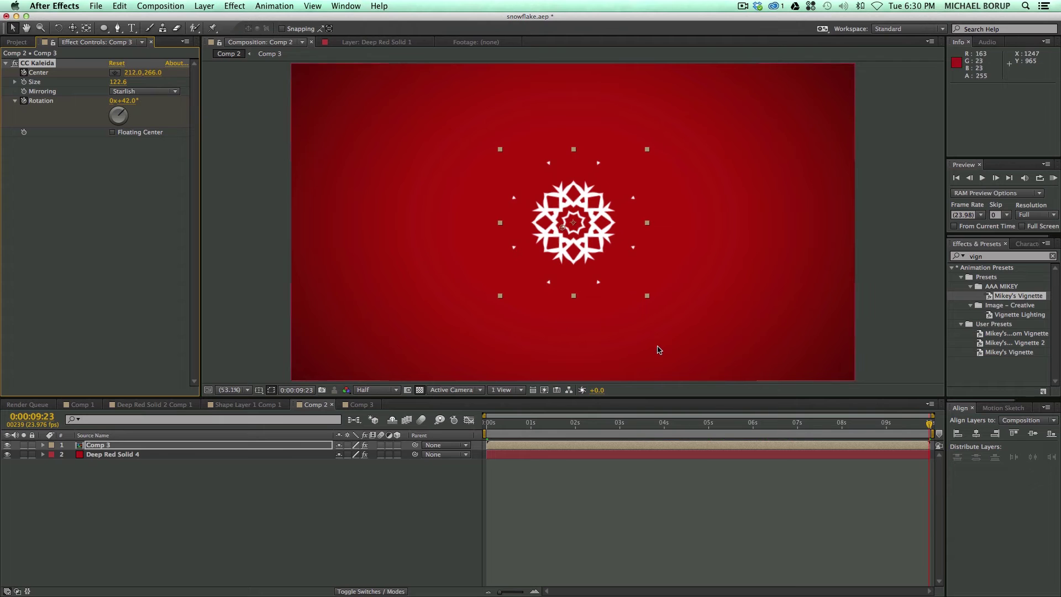
left_click_drag(929, 424, 545, 424)
key("space")
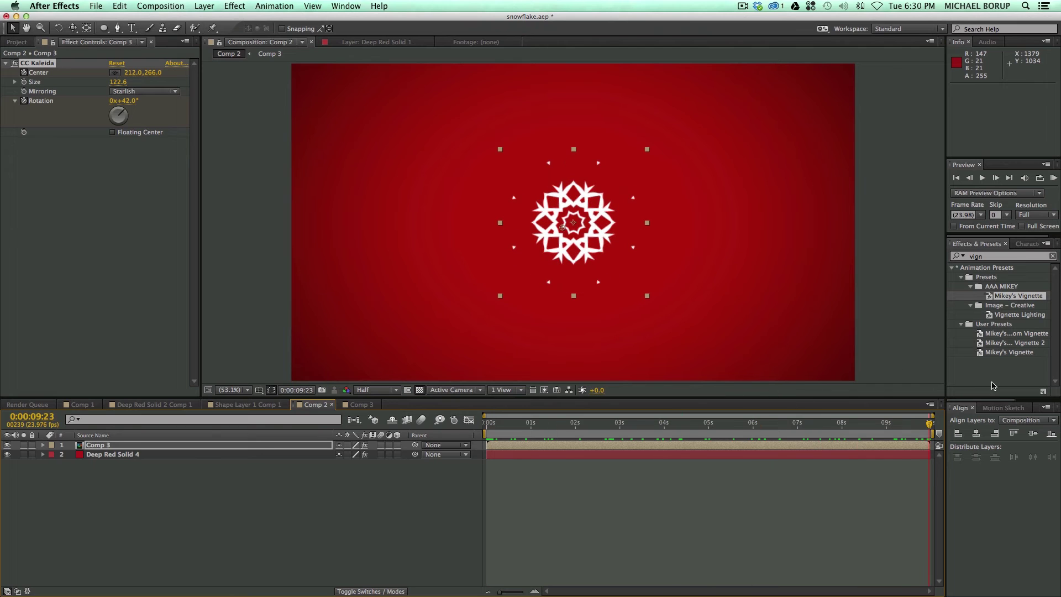
left_click_drag(132, 105, 133, 106)
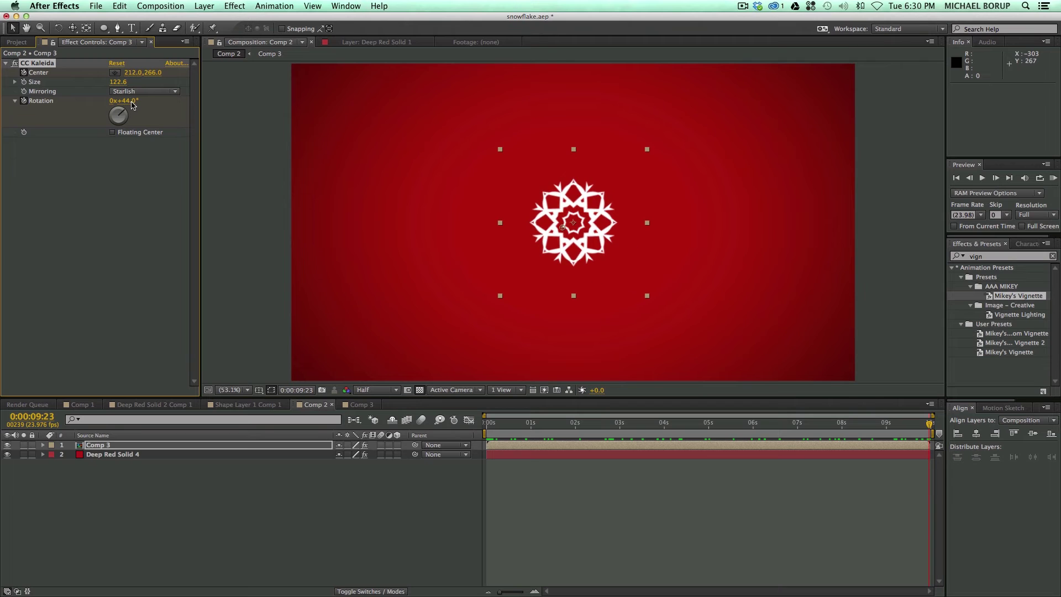
left_click_drag(924, 423, 764, 428)
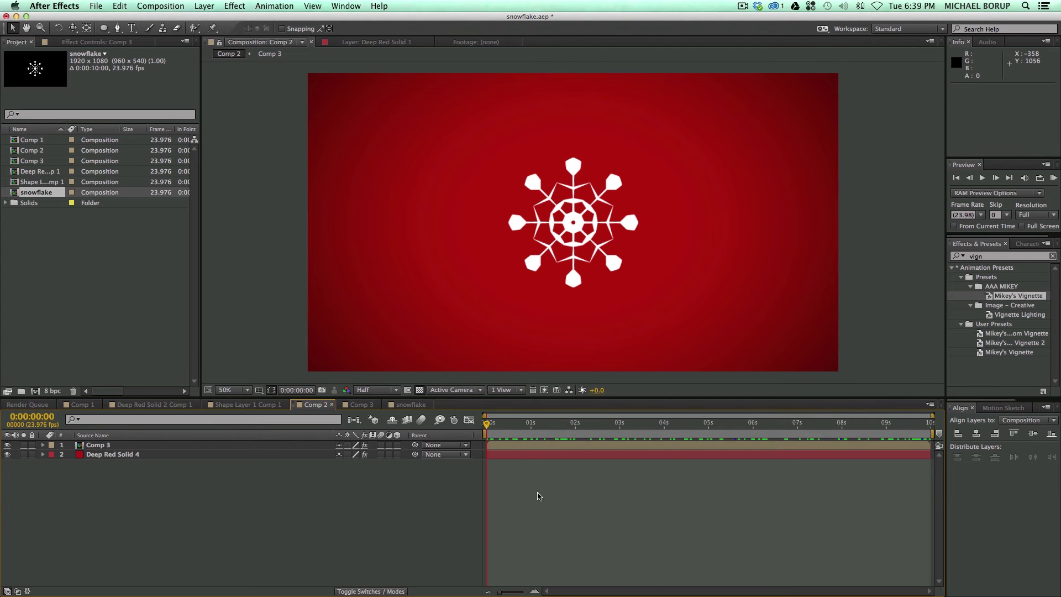
left_click(510, 449)
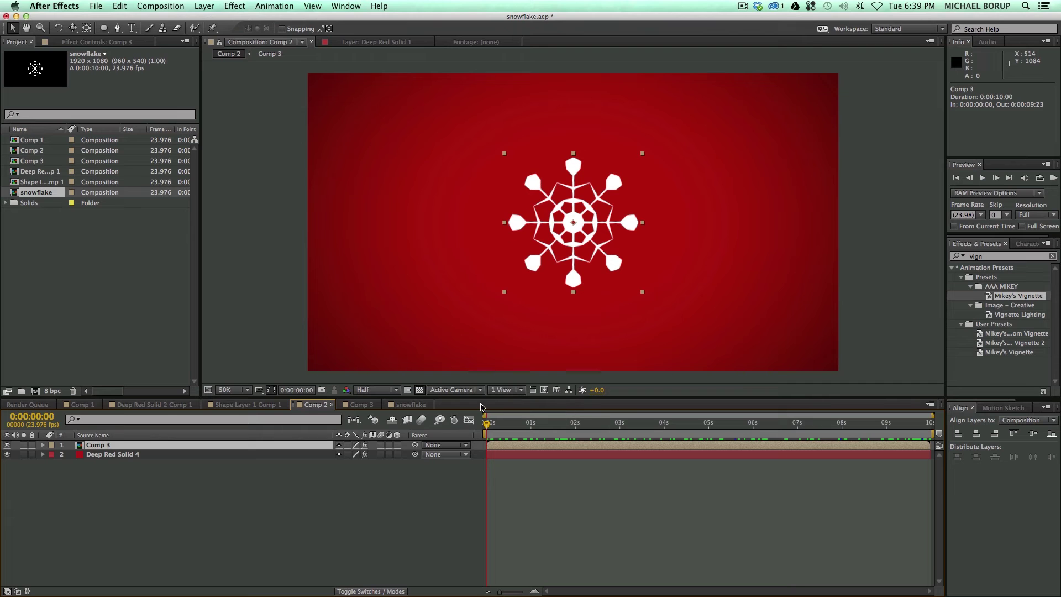
- Pre-compose the Comp 3 layer into a composition named Snow and show its effect controls
key("super+shift+c")
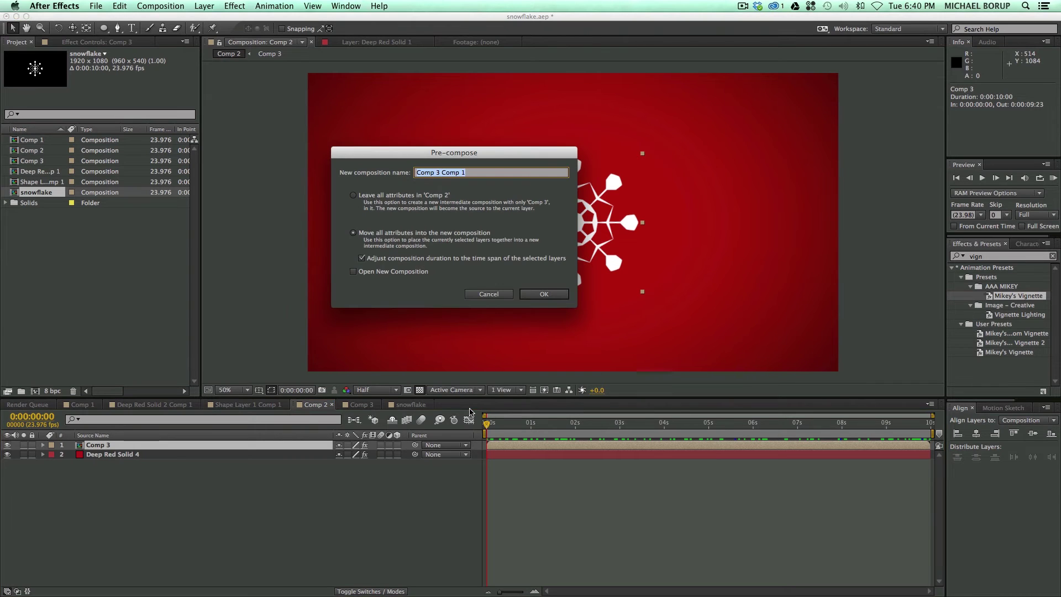
type("Snow")
key("Return")
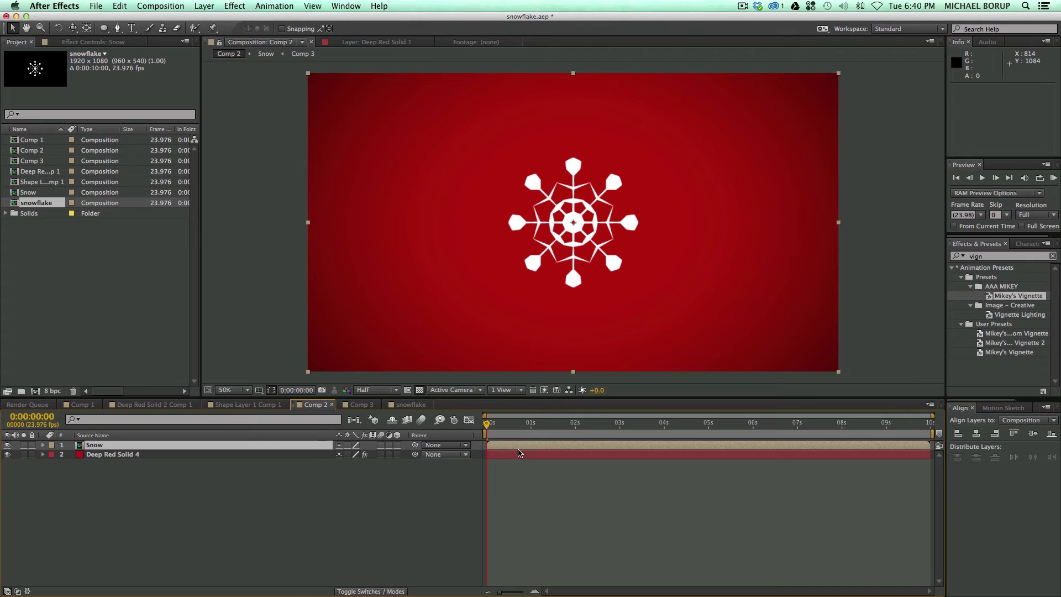
left_click(552, 445)
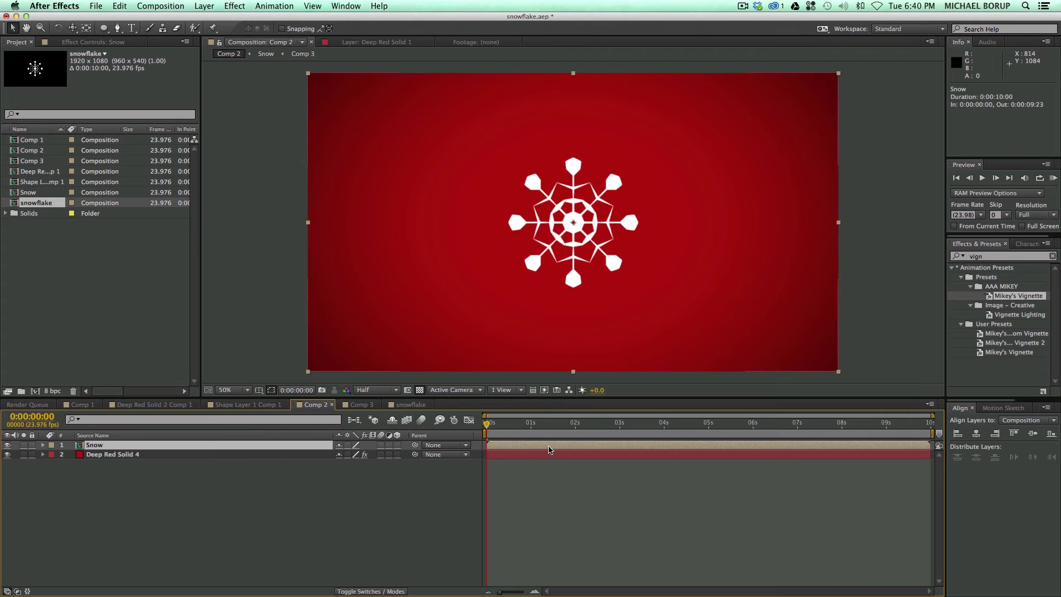
left_click(65, 40)
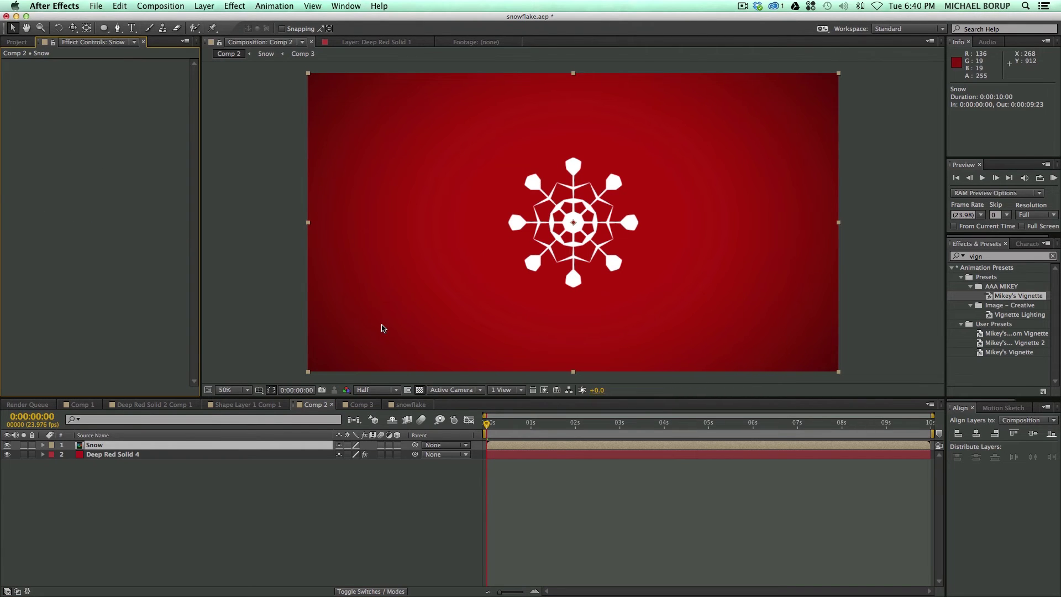
left_click(518, 486)
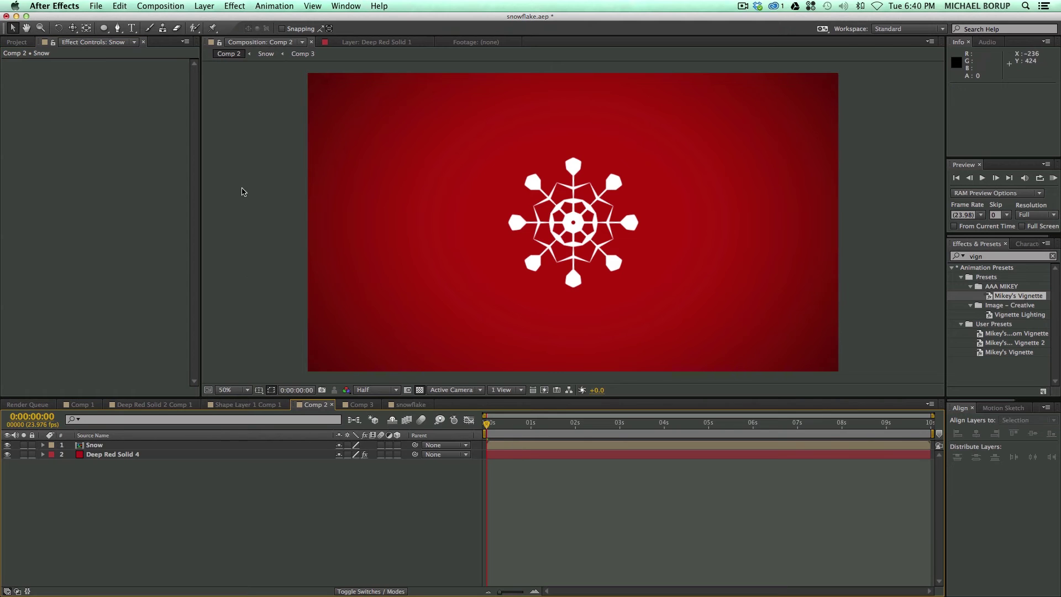
- Create a new solid layer named Particle in Comp 2
left_click(203, 5)
mouse_move(209, 20)
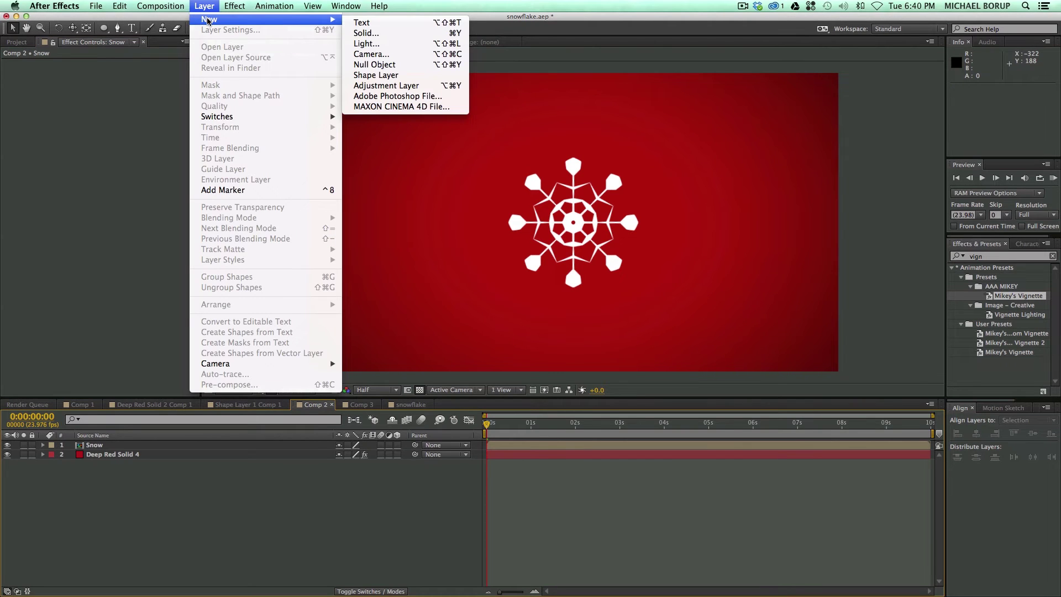
left_click(380, 35)
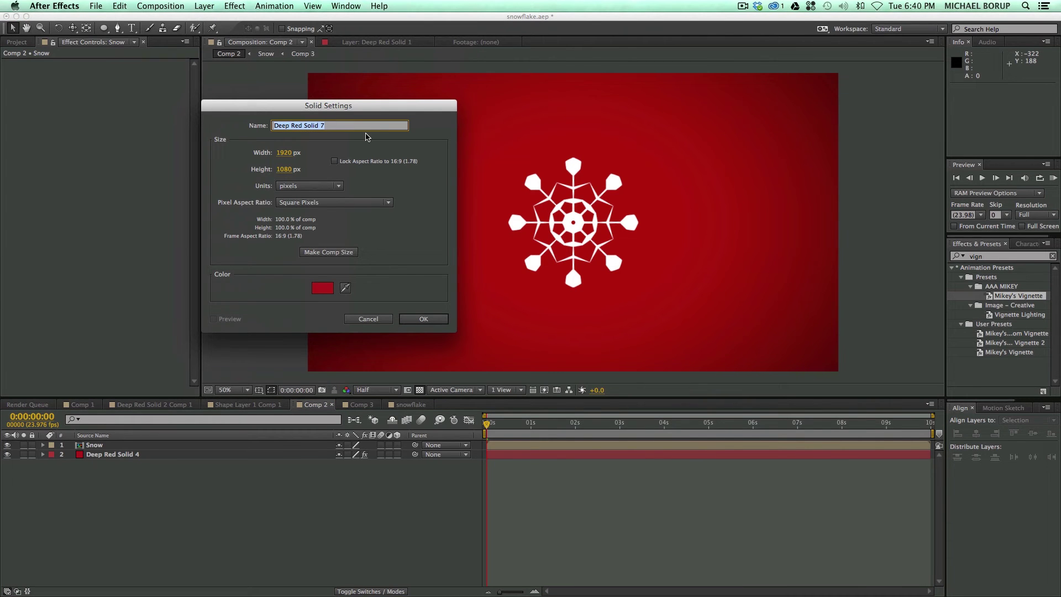
type("Particle")
key("Return")
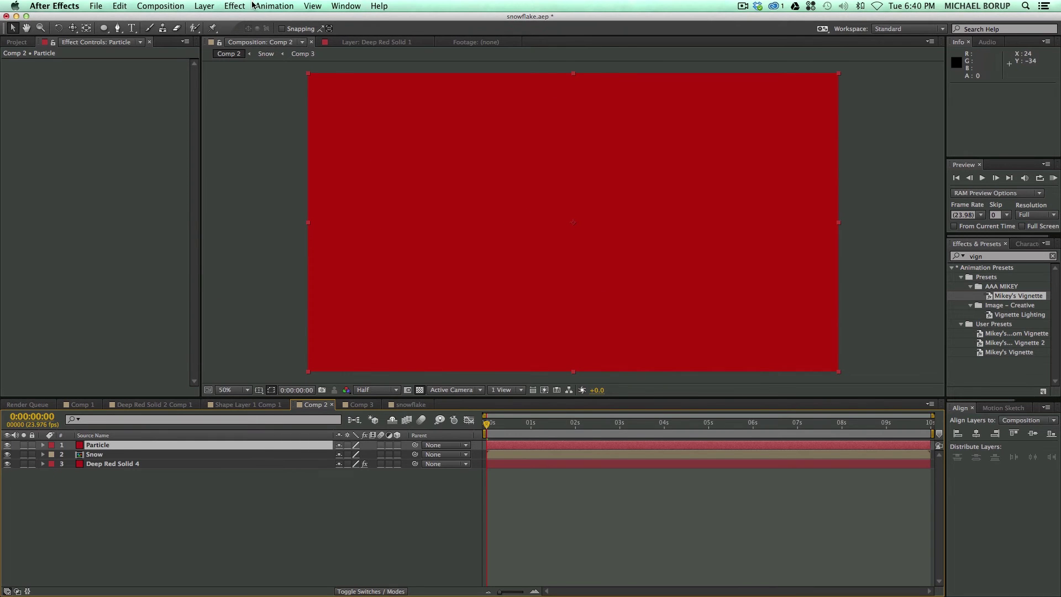
- Apply Simulation > CC Particle World to the Particle solid
left_click(234, 6)
mouse_move(281, 226)
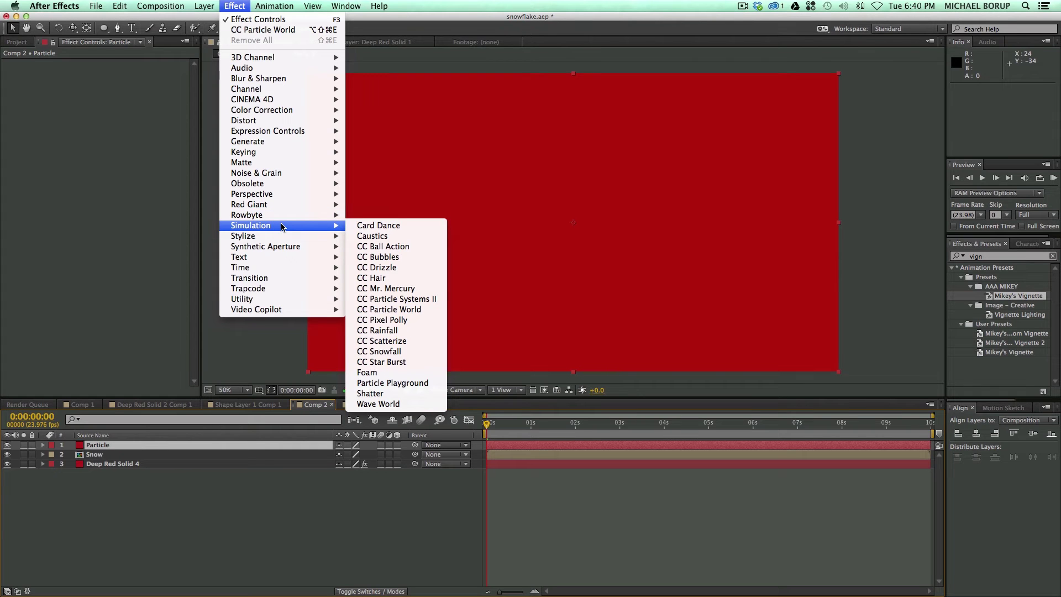
left_click(420, 309)
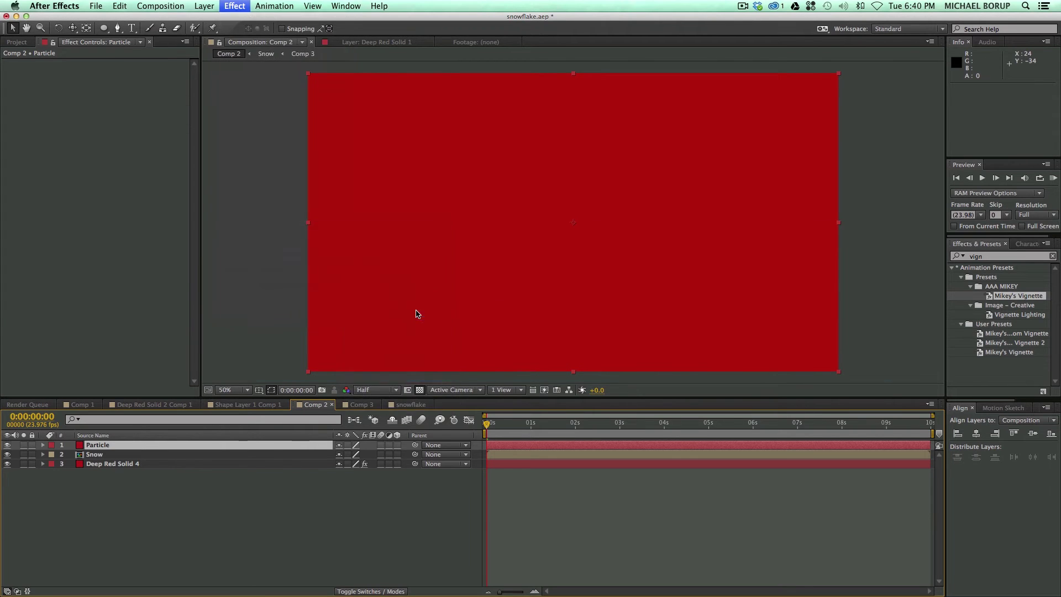
left_click(544, 540)
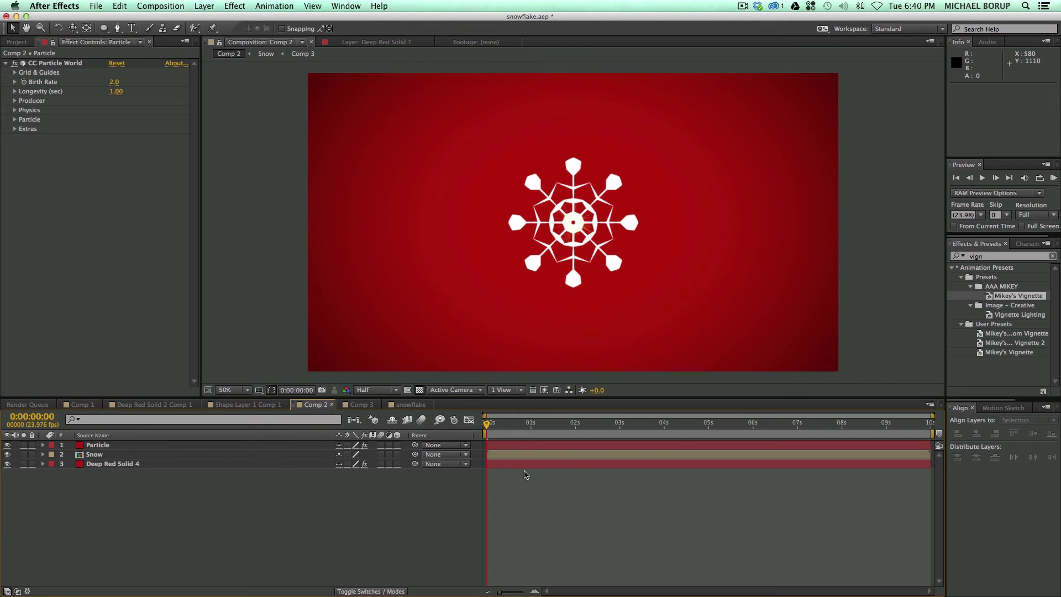
left_click(518, 446)
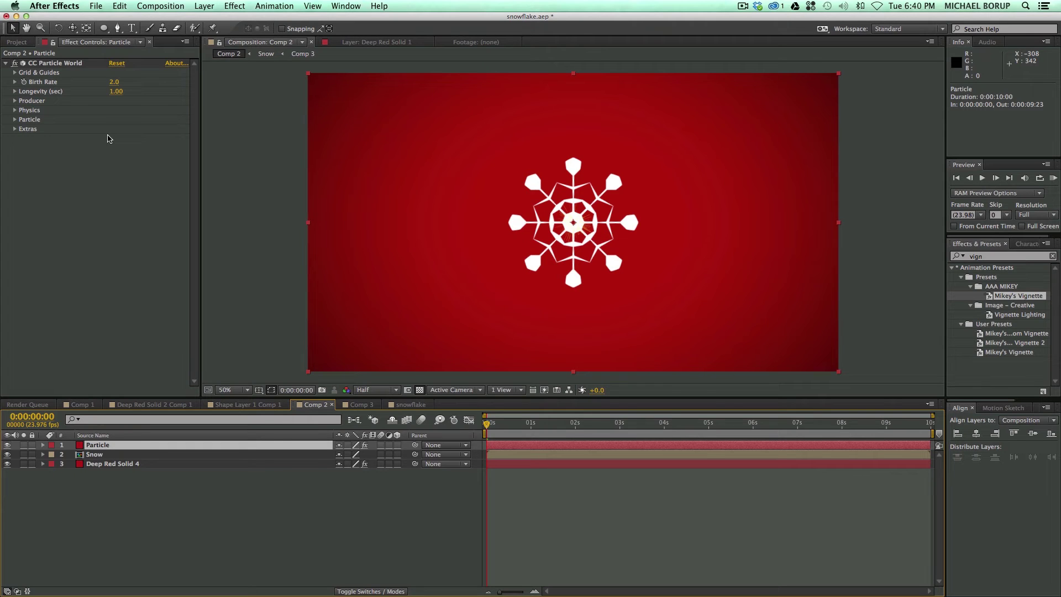
left_click(507, 455)
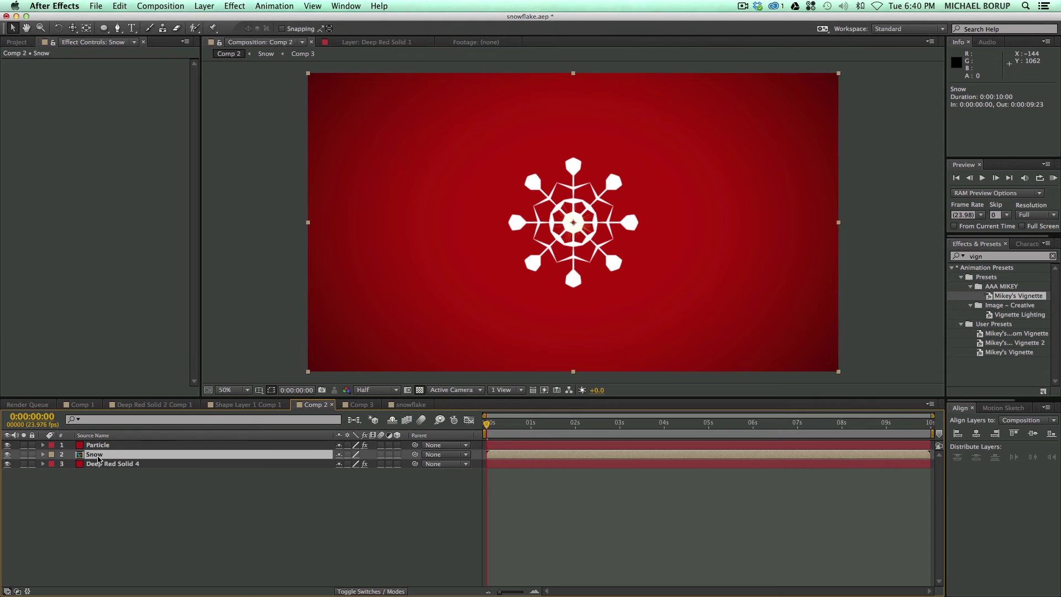
- Move the Snow layer below the red background and set the particle type to Textured Disc
left_click_drag(98, 459, 98, 471)
left_click(530, 525)
left_click(515, 445)
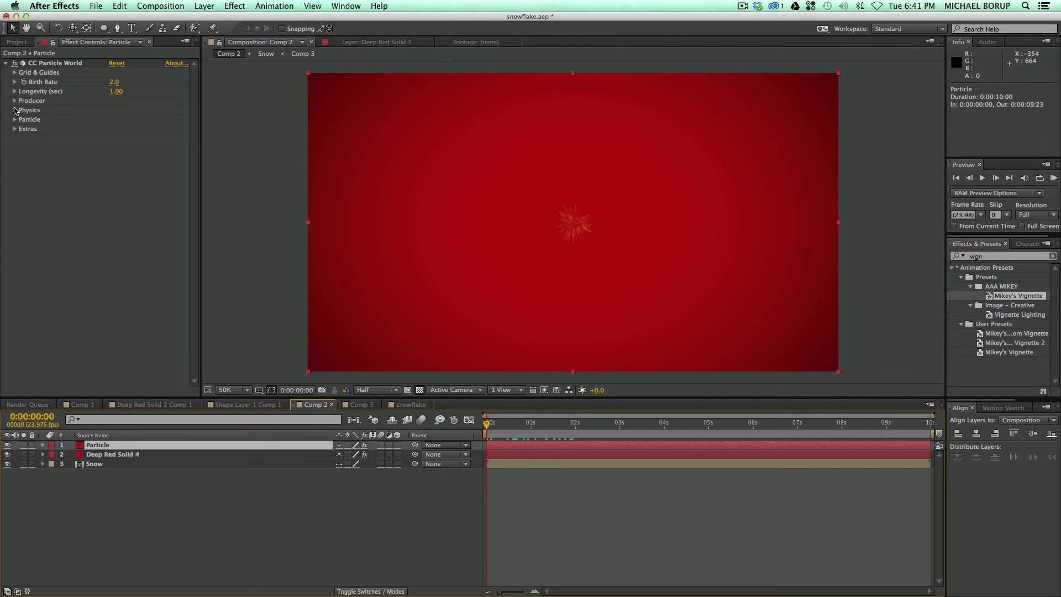
left_click(15, 119)
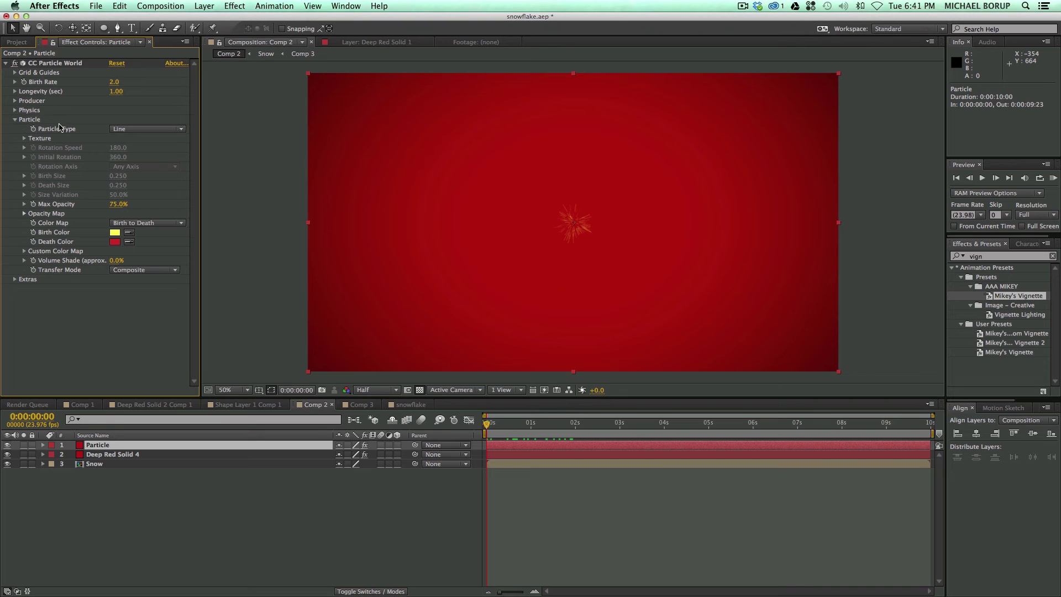
left_click(118, 130)
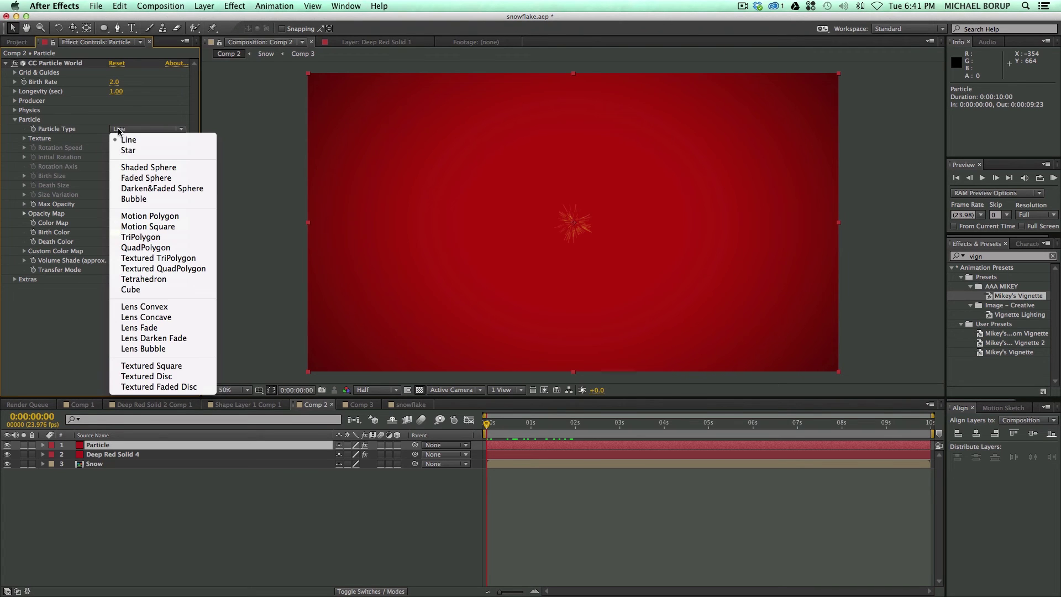
left_click(158, 377)
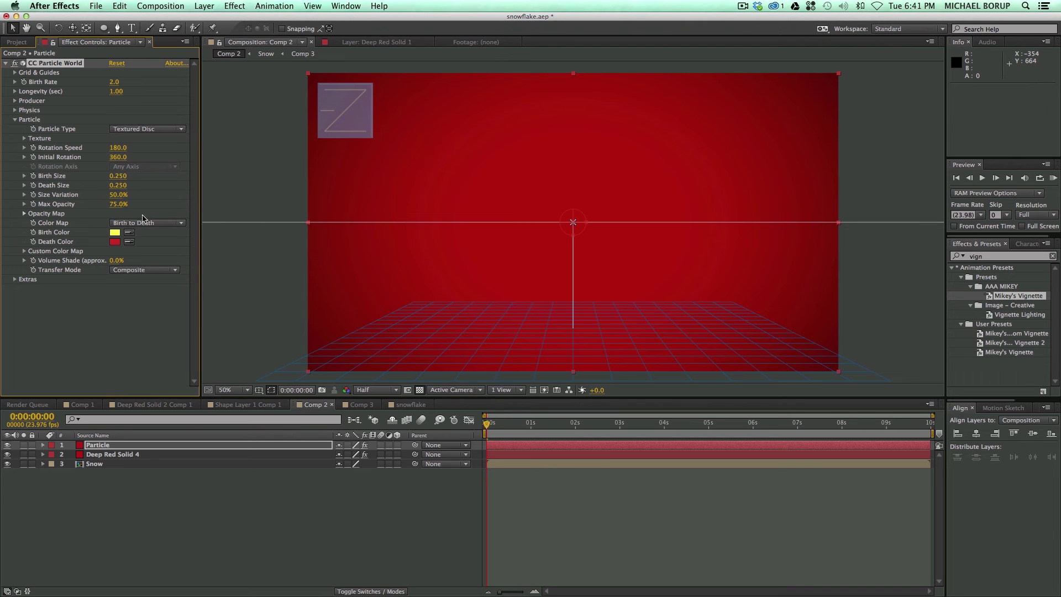
- Use 3. Snow as the texture layer and inspect the particles at 3:11
left_click(23, 138)
left_click(138, 148)
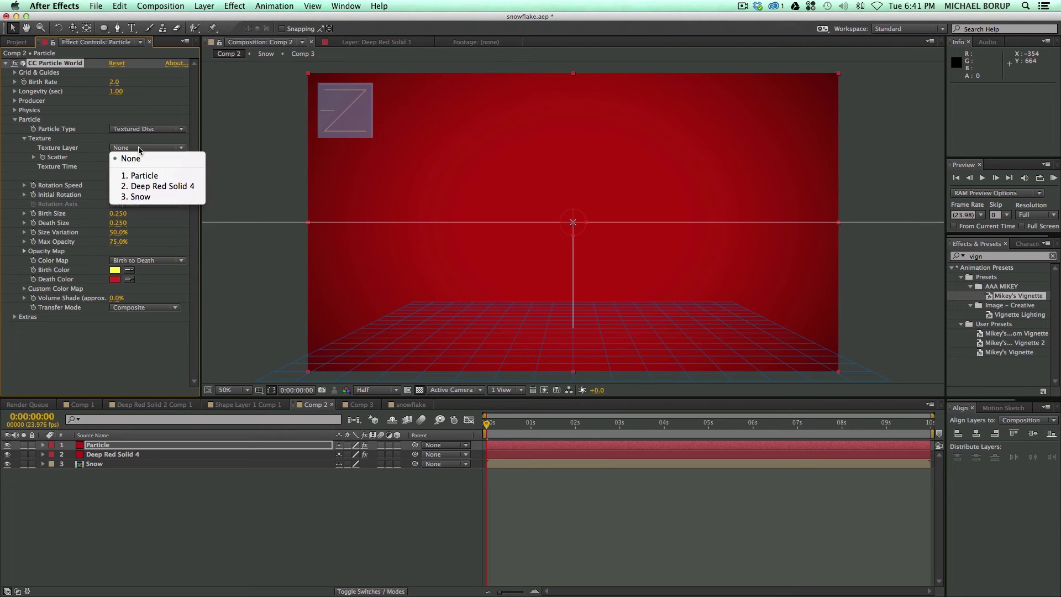
left_click(145, 197)
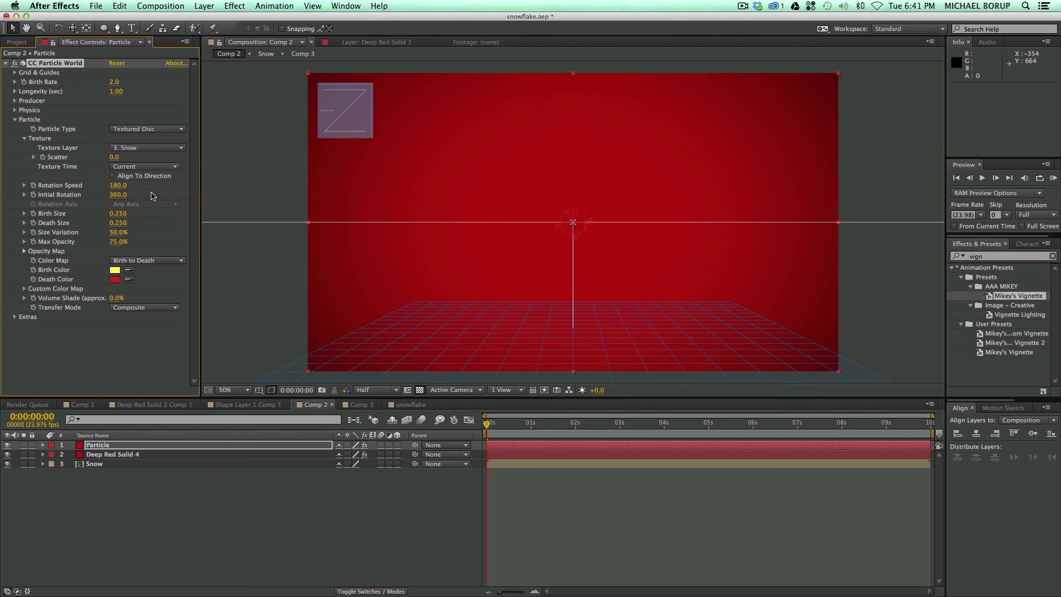
left_click_drag(555, 430, 641, 430)
key("period")
key("period")
key("period")
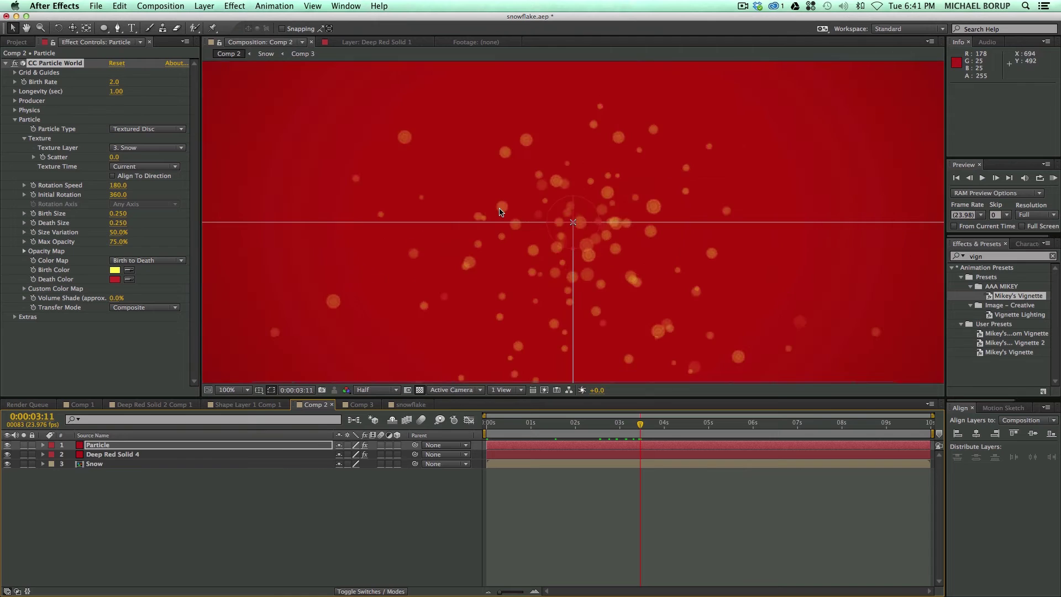
key("comma")
key("comma")
key("comma")
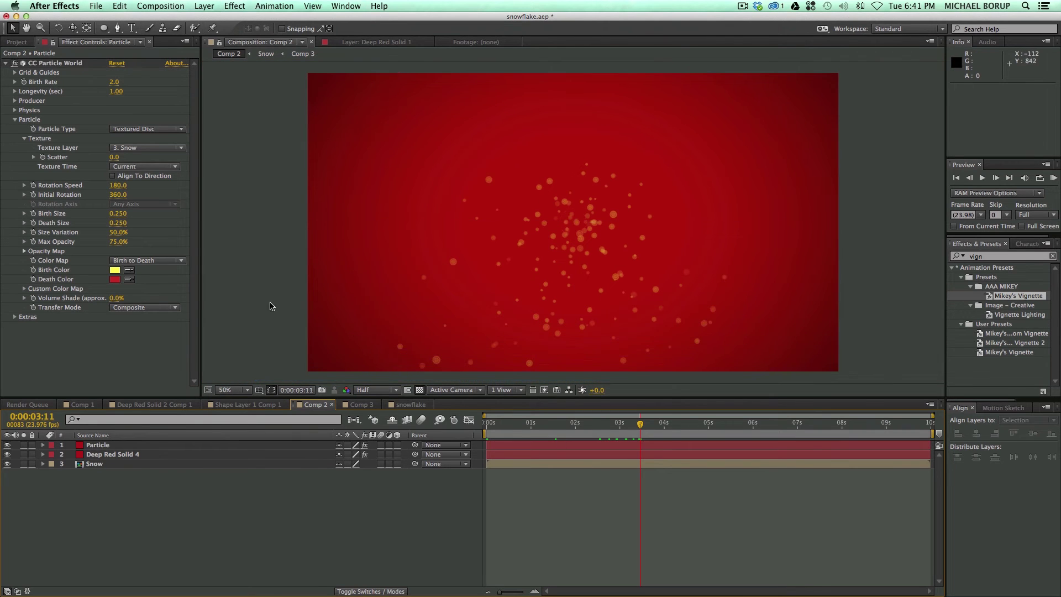
- Set both Birth Color and Death Color to white (FFFFFF)
left_click(114, 271)
left_click_drag(259, 238, 132, 187)
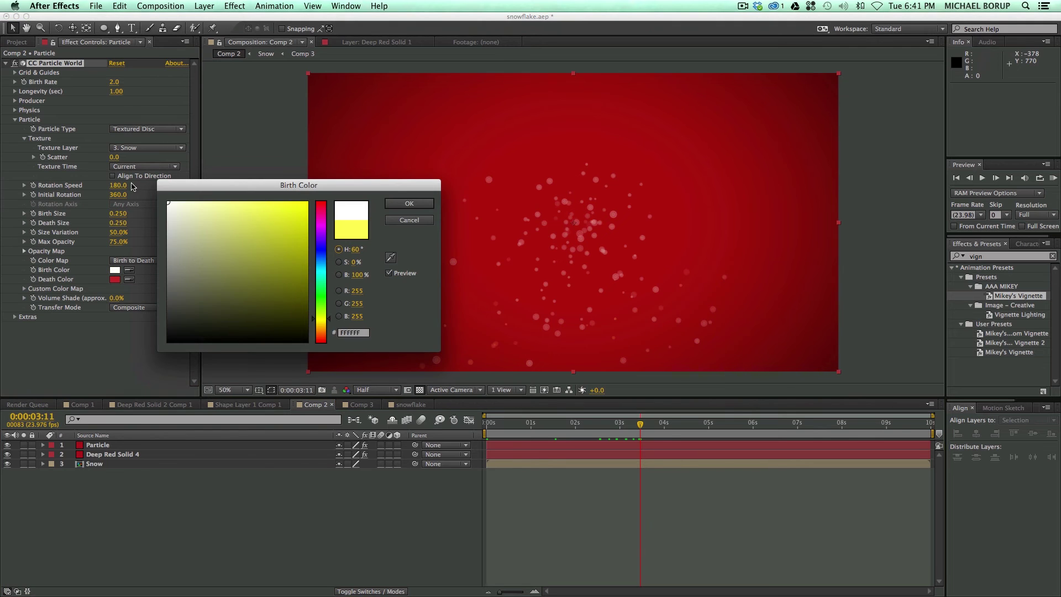
left_click(409, 203)
left_click(115, 279)
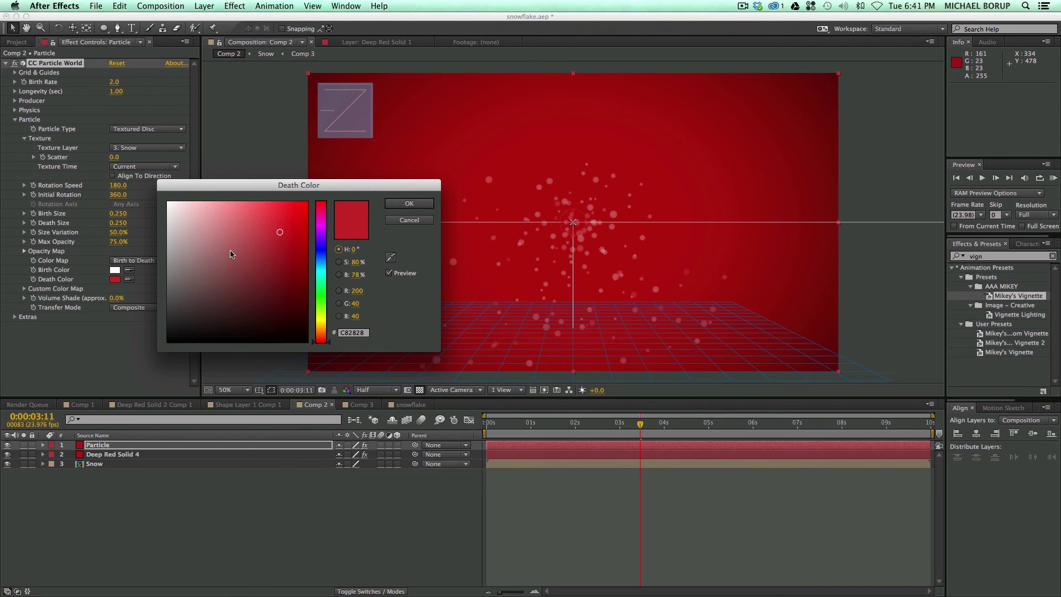
left_click_drag(233, 255, 164, 175)
left_click(406, 203)
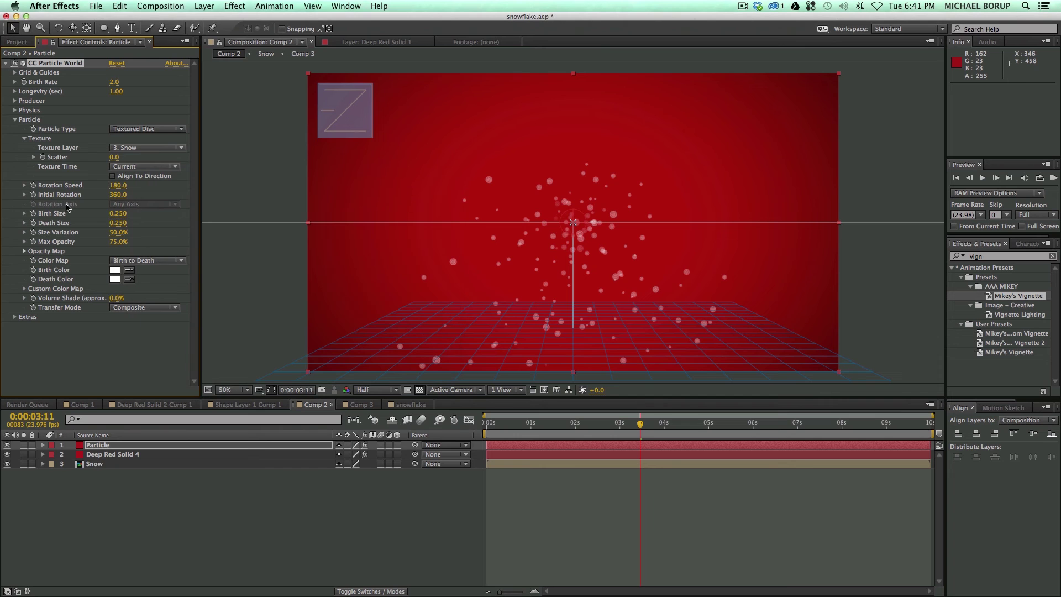
- Scrub the particle Birth Size up to make the snowflakes larger
left_click_drag(115, 217, 199, 227)
left_click_drag(122, 216, 72, 215)
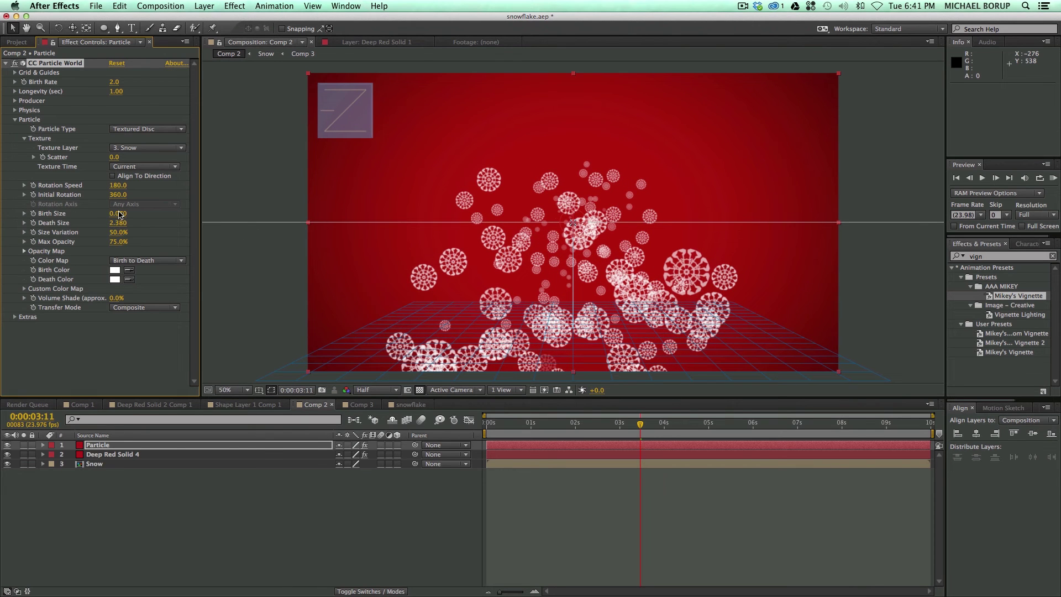
left_click_drag(118, 215, 171, 219)
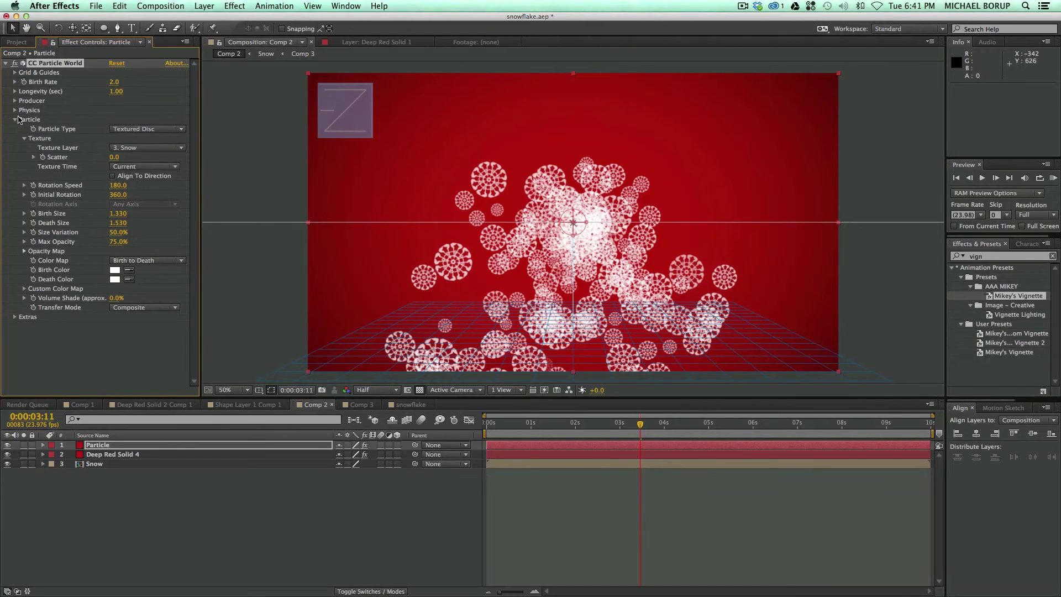
- Set Producer Radius X to 1.965 and Radius Y to 0.745, then preview the snowfall from the start
left_click(15, 119)
left_click(15, 101)
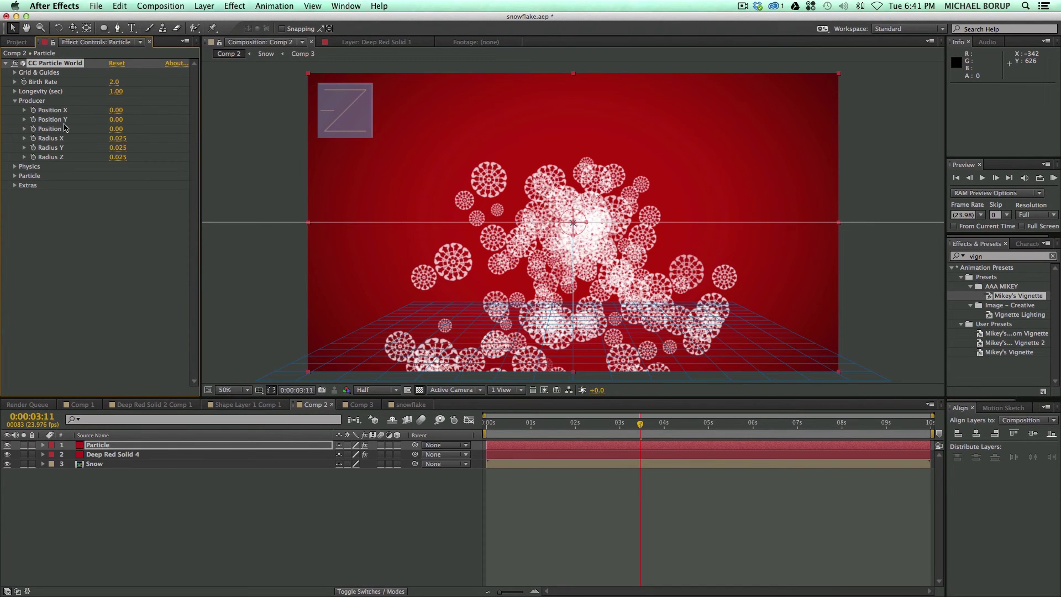
left_click_drag(119, 148, 245, 161)
key("space")
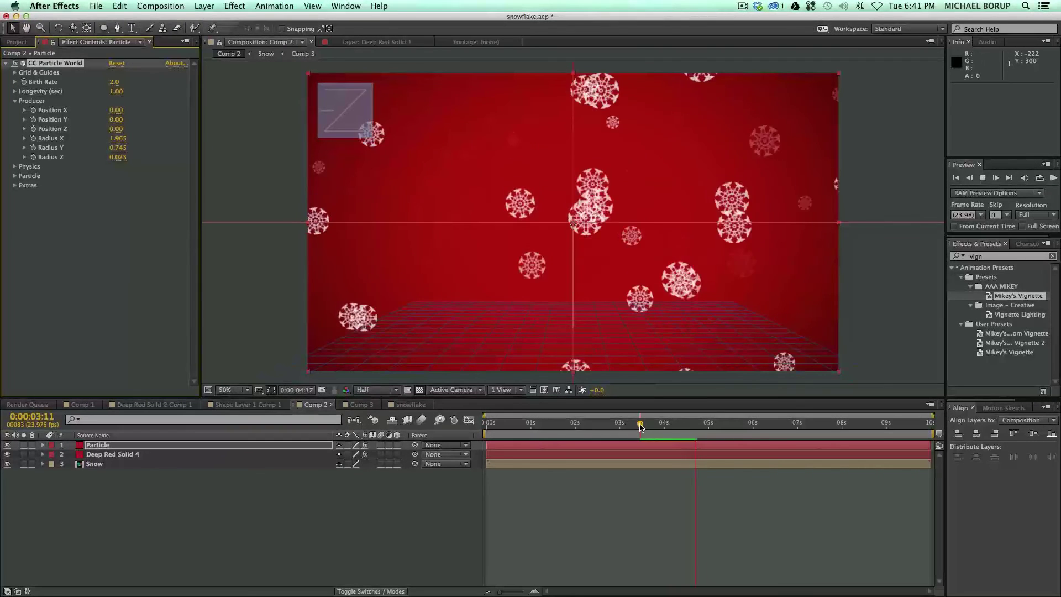
left_click_drag(640, 427, 496, 424)
key("space")
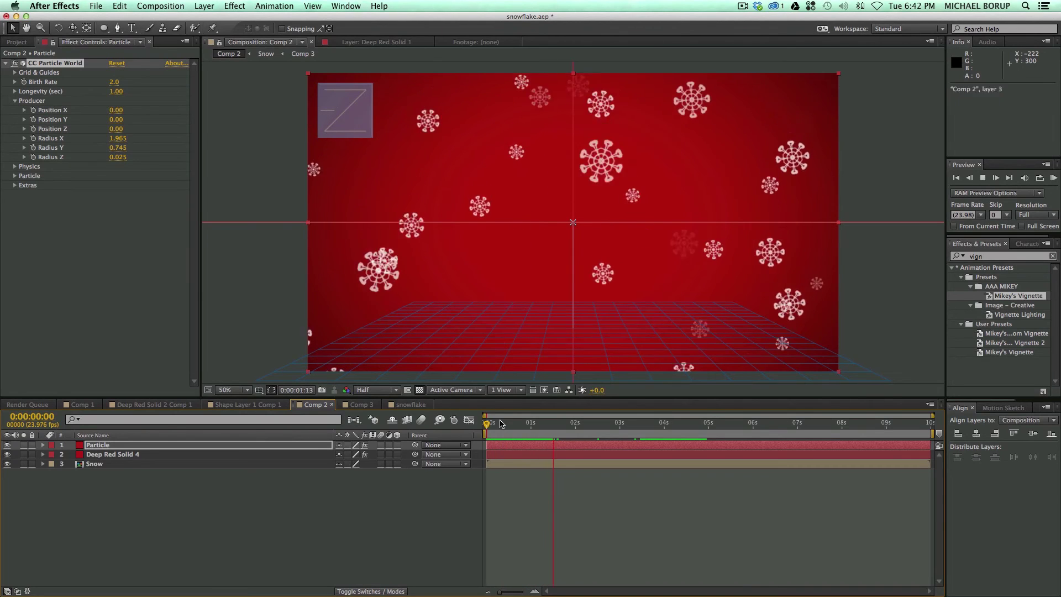
key("space")
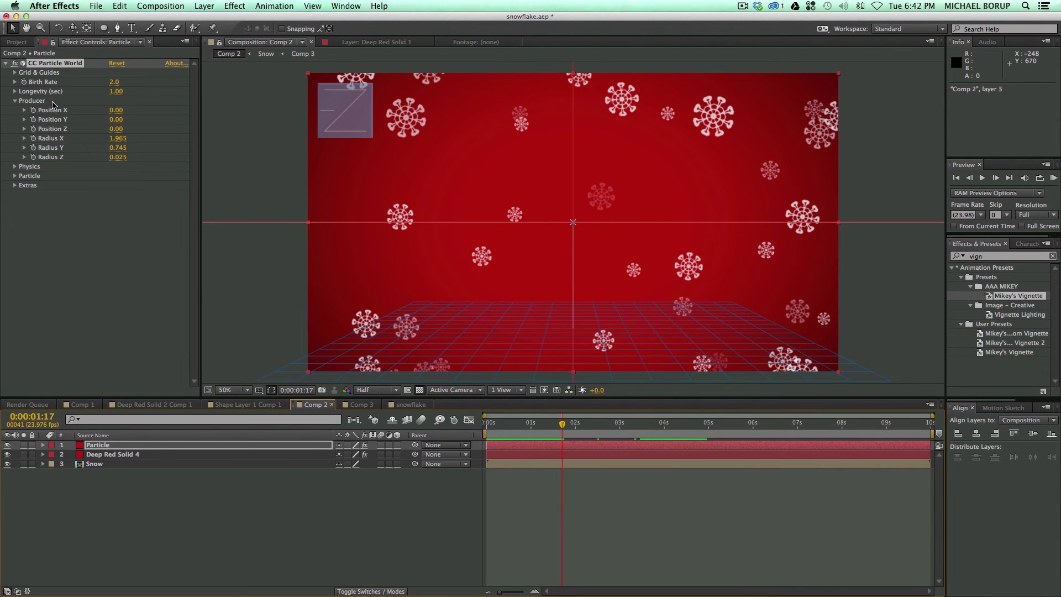
- Set the Physics Animation to Twirl, after briefly trying Twirly
left_click(15, 101)
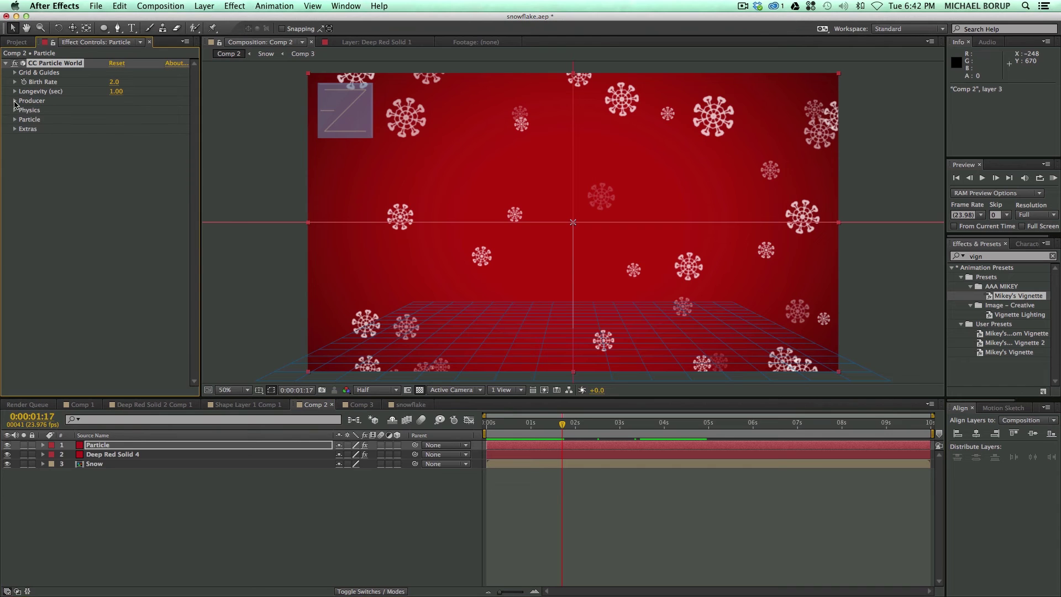
left_click(16, 111)
left_click(129, 119)
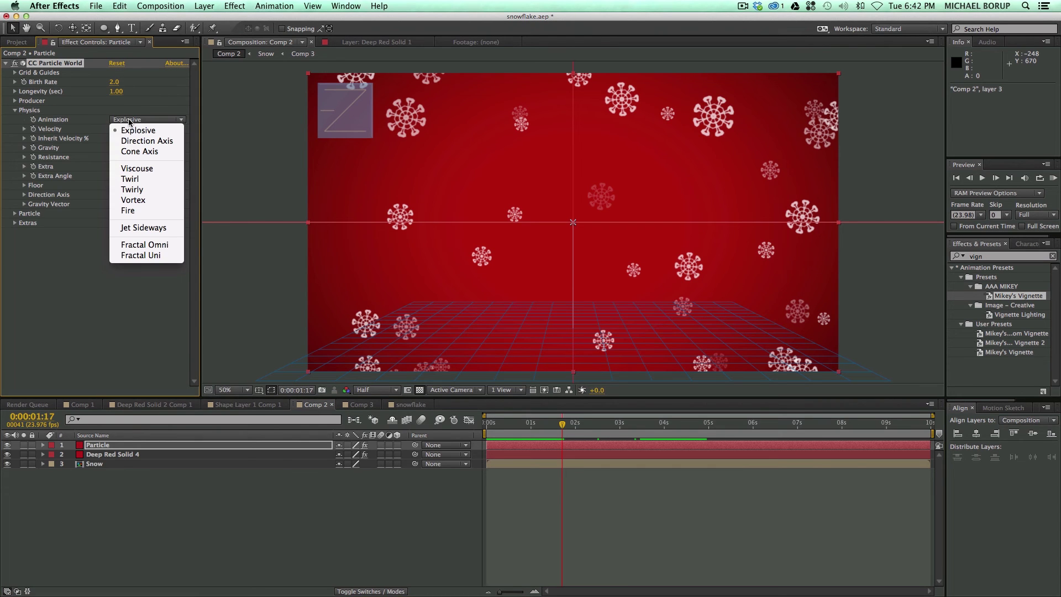
left_click(143, 181)
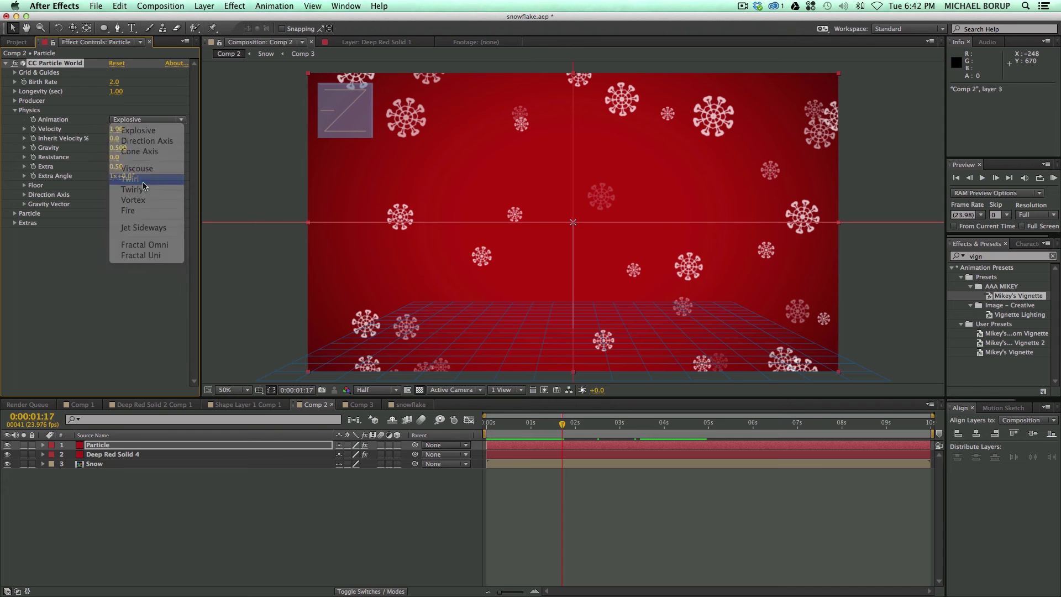
left_click(138, 121)
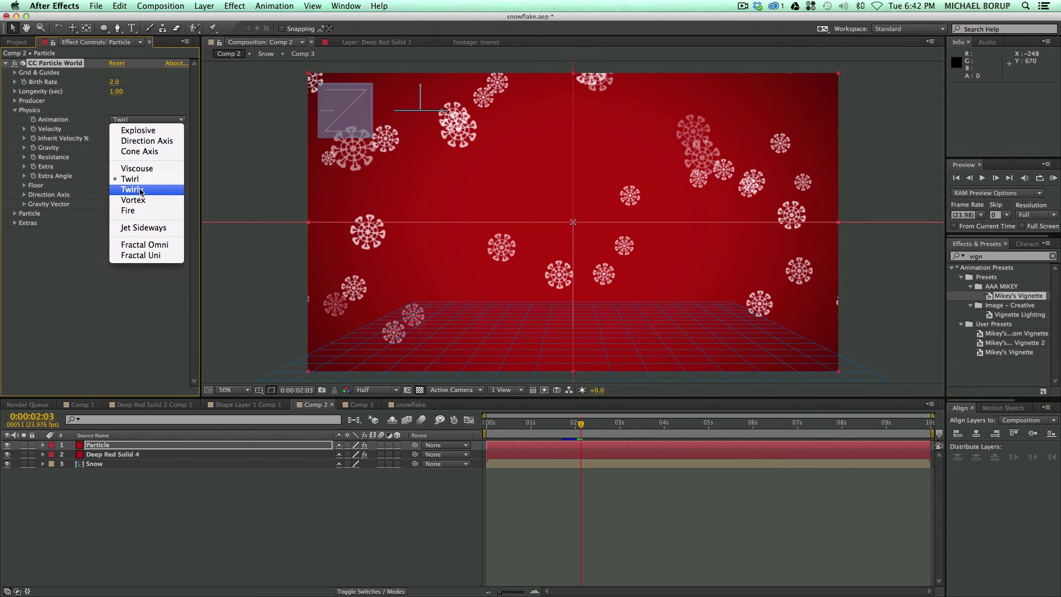
left_click(141, 189)
key("space")
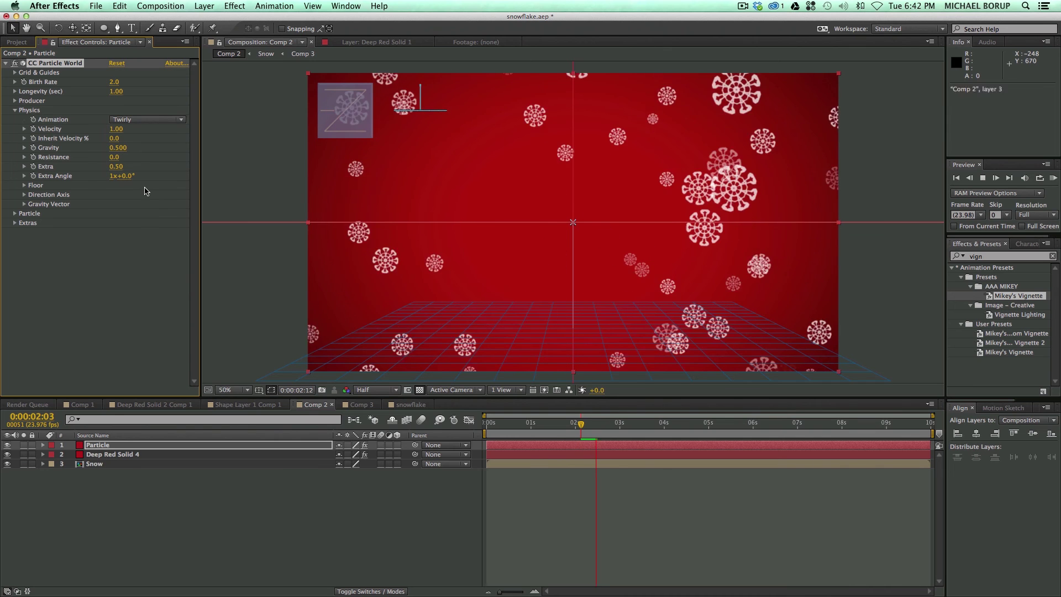
left_click(143, 120)
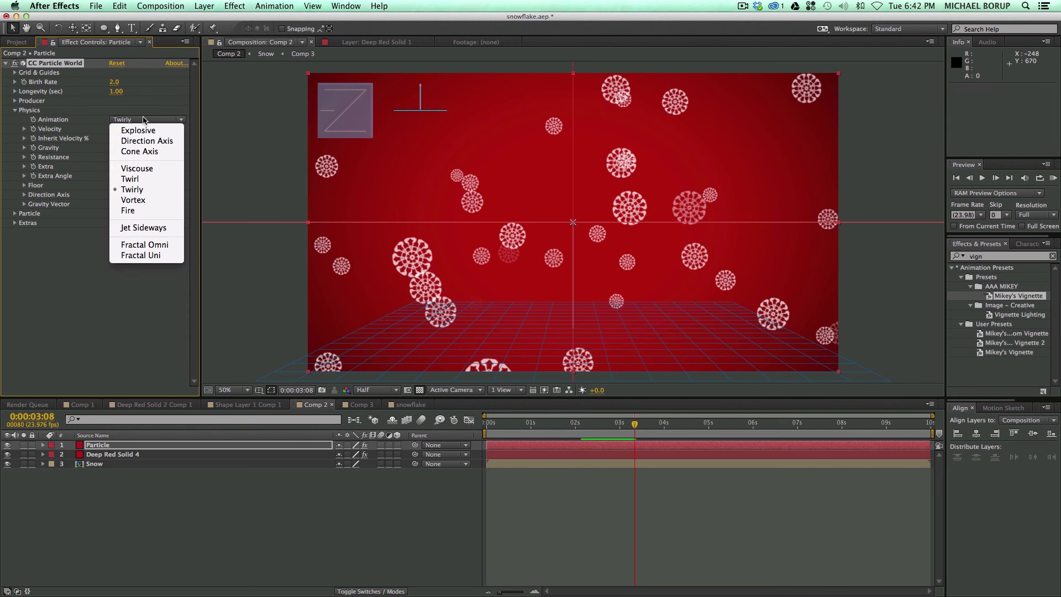
left_click(161, 180)
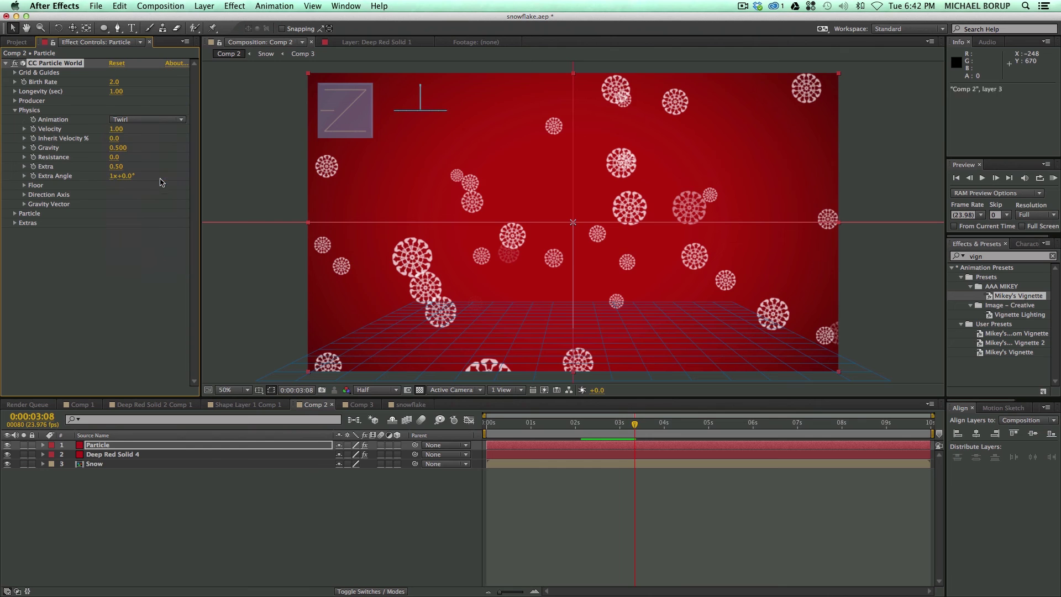
- Slow Velocity to 0.11, set Resistance to 22.0, and lower Birth Rate to 0.1
left_click_drag(112, 130, 225, 164)
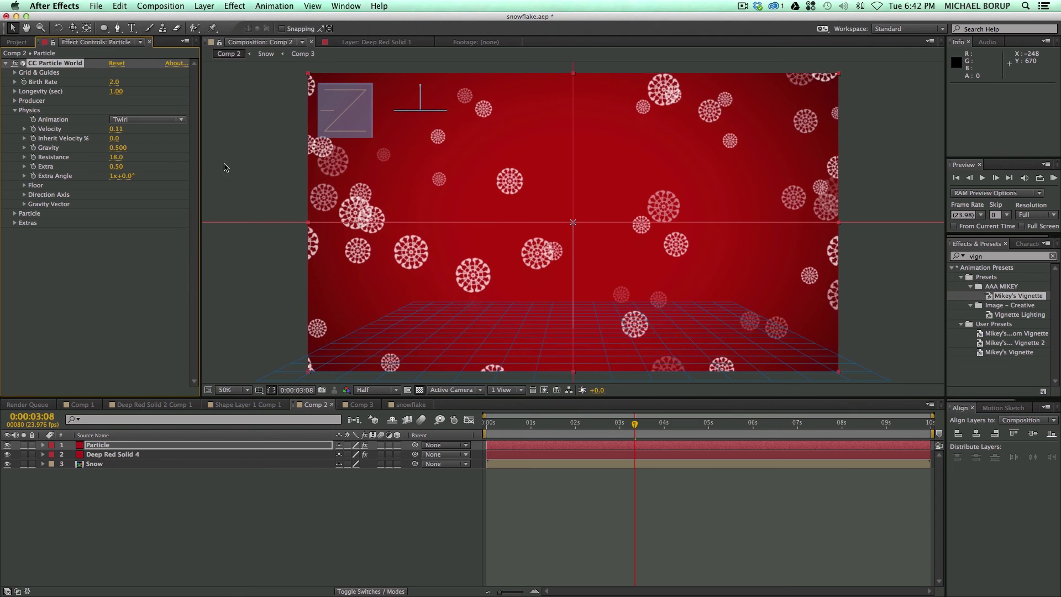
left_click_drag(554, 433, 460, 427)
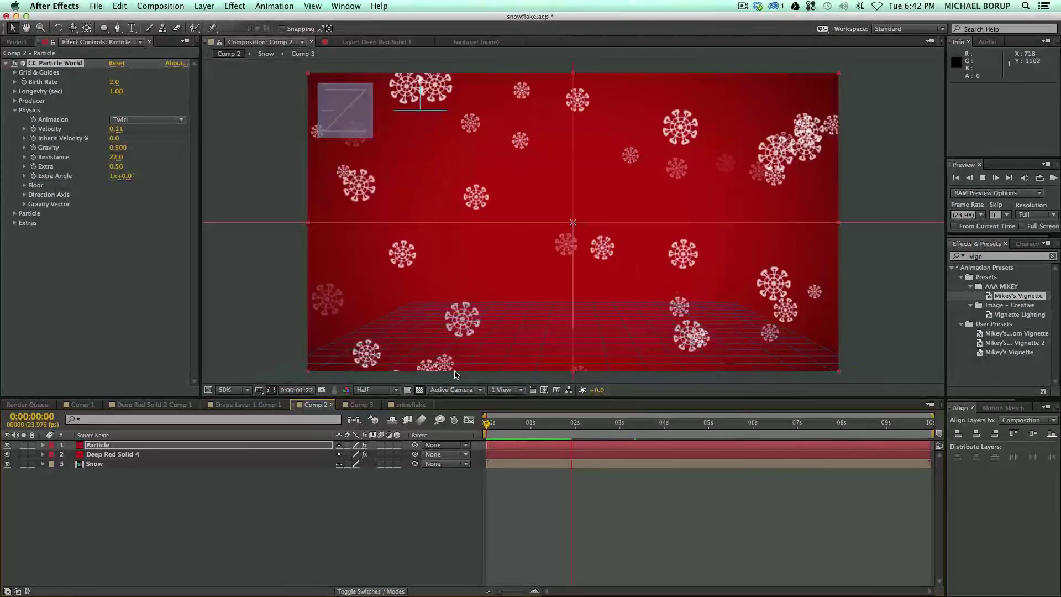
left_click(113, 82)
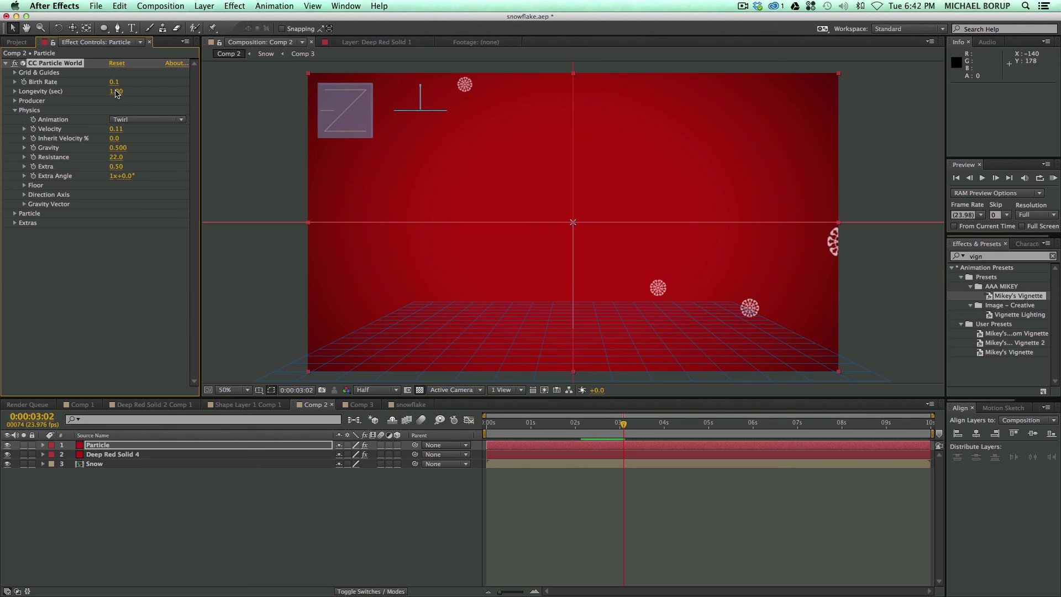
- Raise Longevity (sec) to 35.96, preview the sparse snowfall, then move the playhead back earlier
left_click_drag(202, 100, 320, 113)
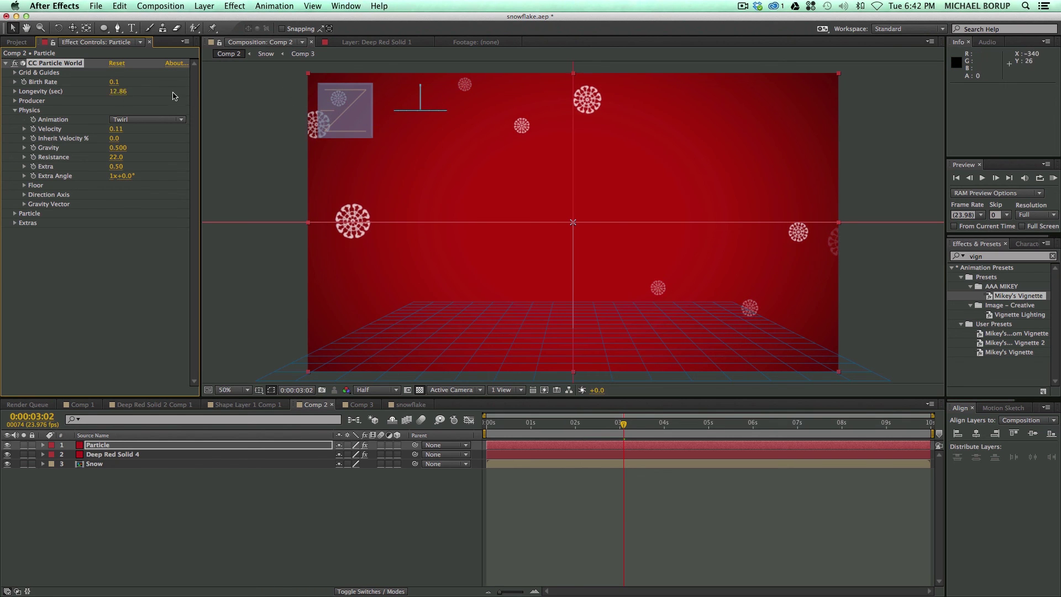
left_click_drag(175, 96, 276, 111)
key("space")
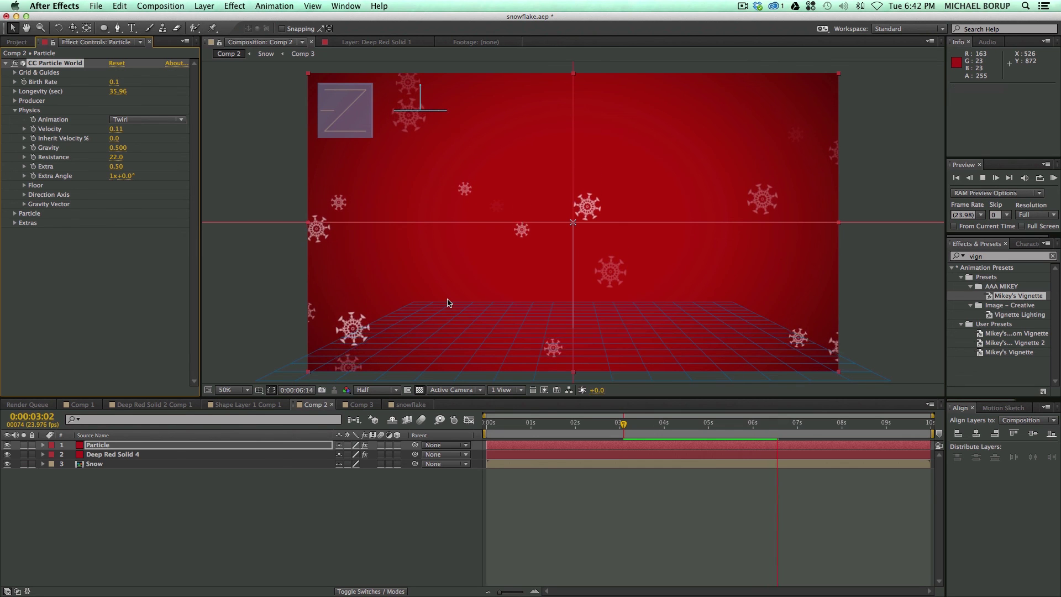
key("space")
key("space")
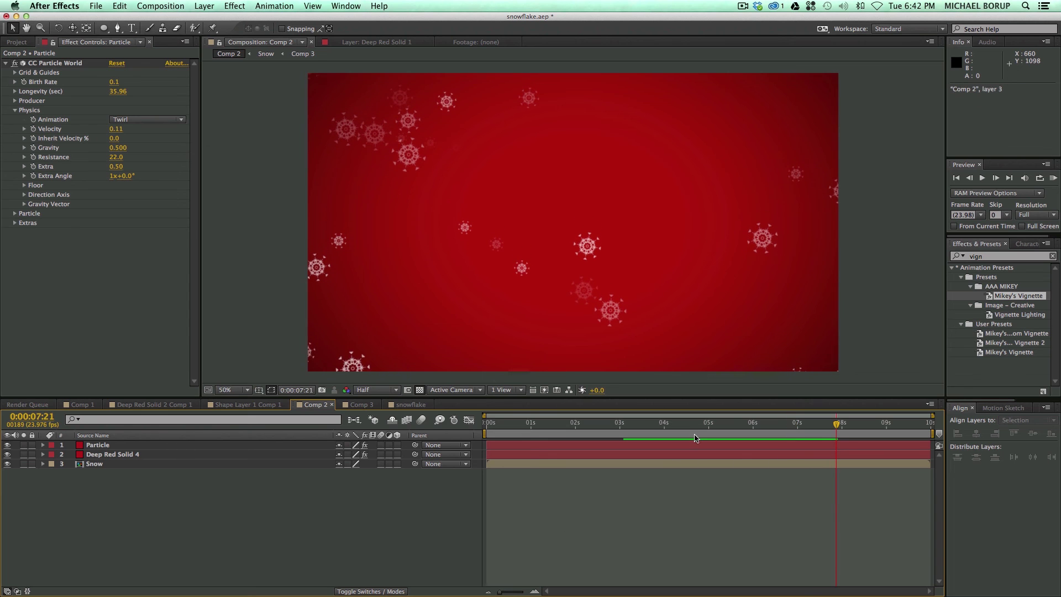
left_click_drag(712, 426, 637, 421)
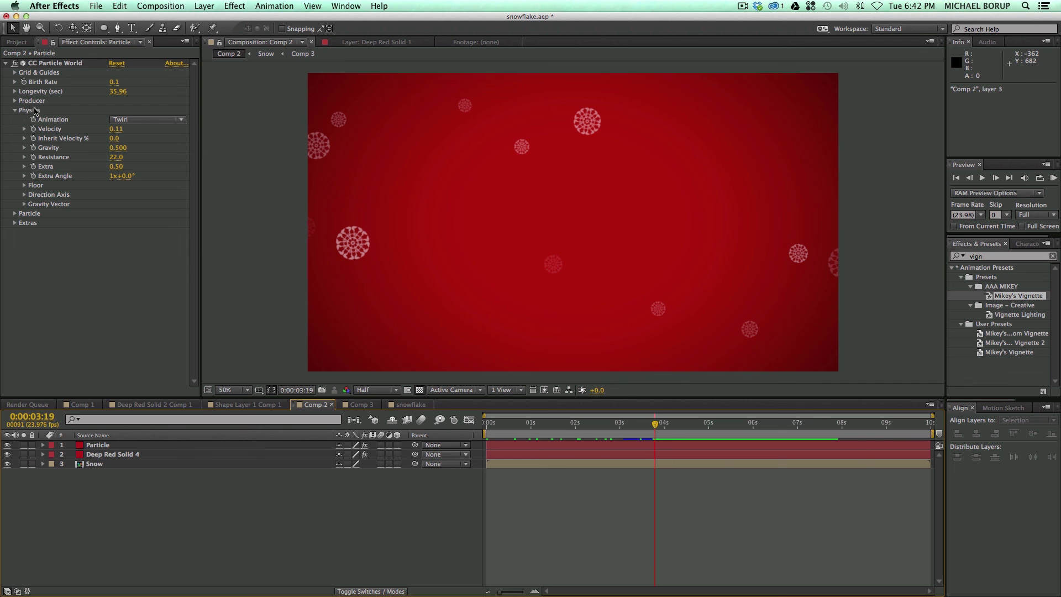
- Set the Particle group's Texture Time to Birth and preview the snowflakes
left_click(15, 110)
left_click(15, 120)
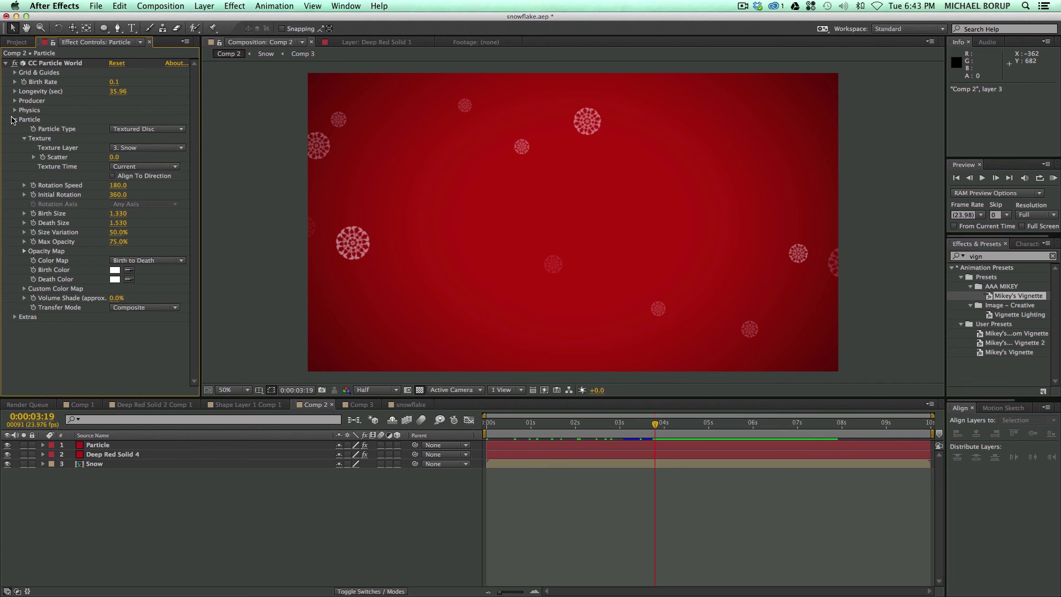
left_click(145, 167)
left_click(133, 177)
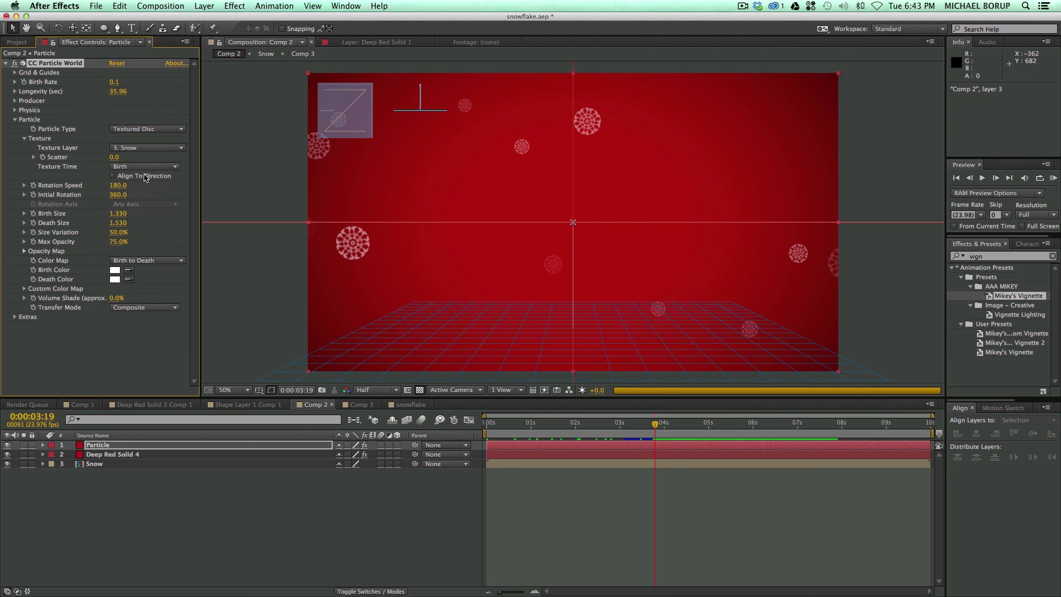
key("space")
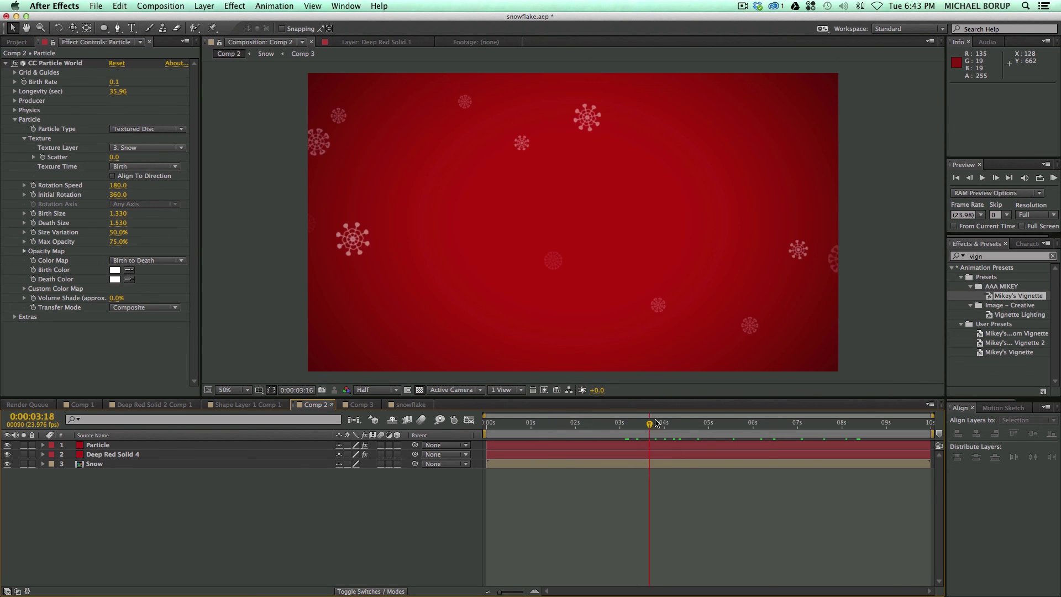
key("space")
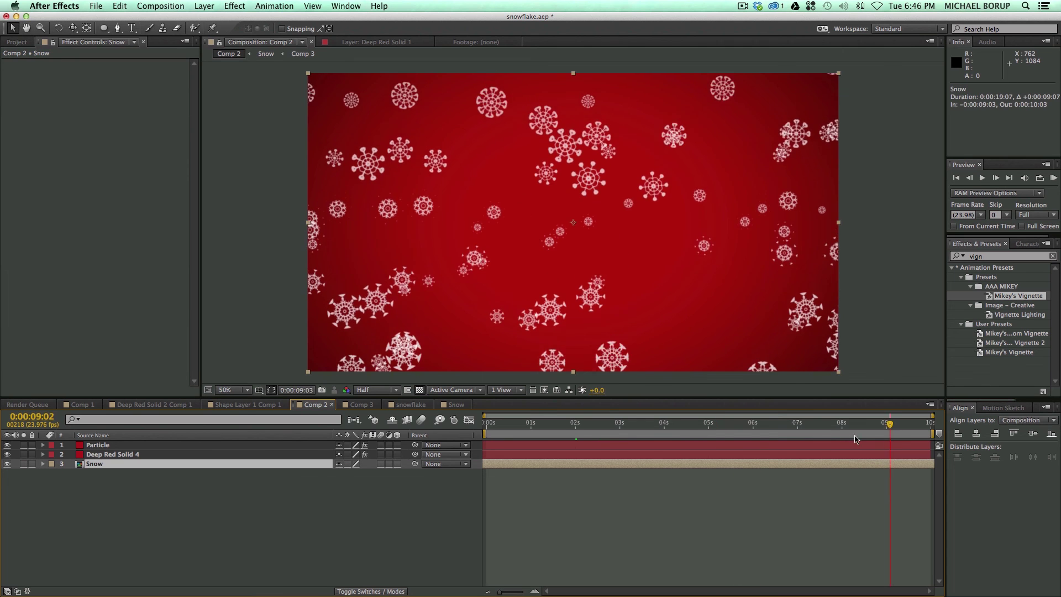
- Move the playhead to about 2:17 to view the denser snowfall
left_click_drag(856, 423, 608, 424)
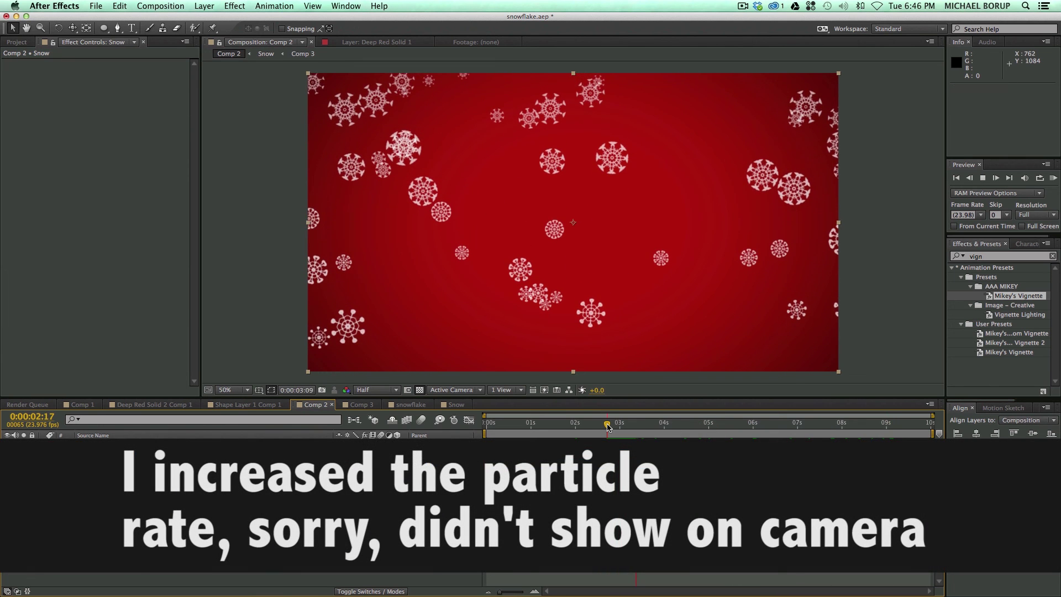